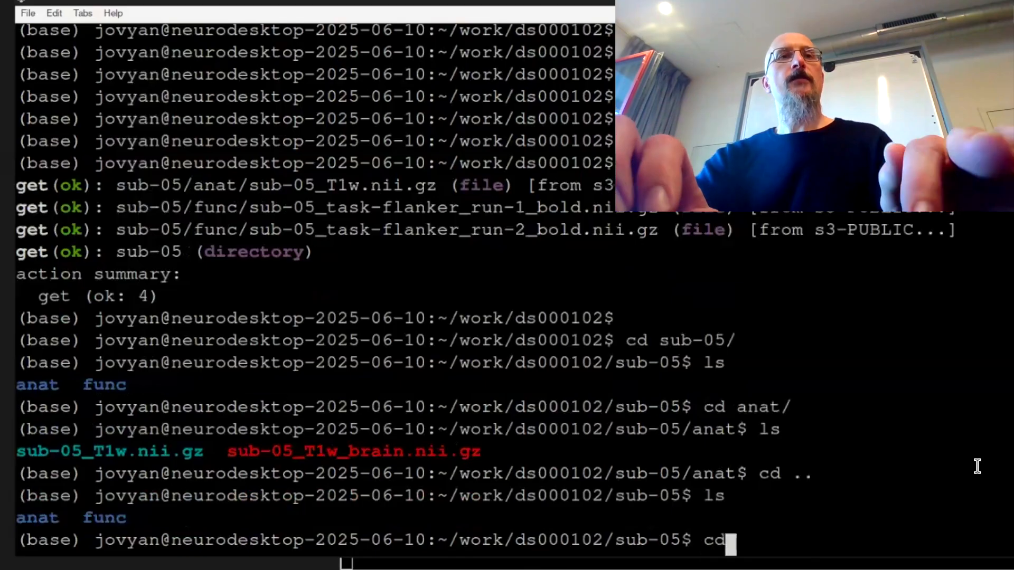
- Change into the func directory of sub-05 and list its contents
{"action": "key", "text": "Tab"}
{"action": "key", "text": "Return"}
{"action": "type", "text": "ls"}
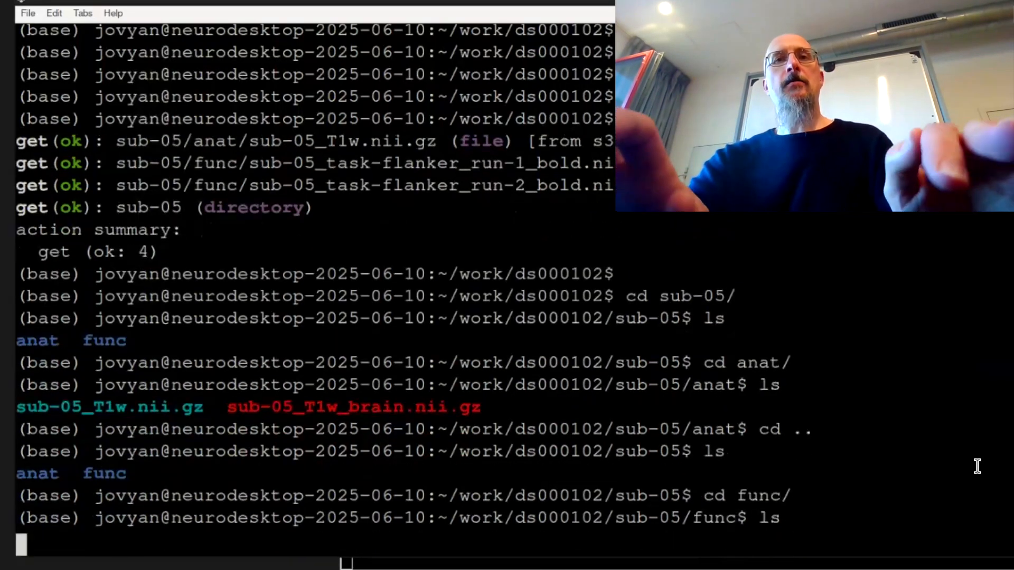
{"action": "key", "text": "Return"}
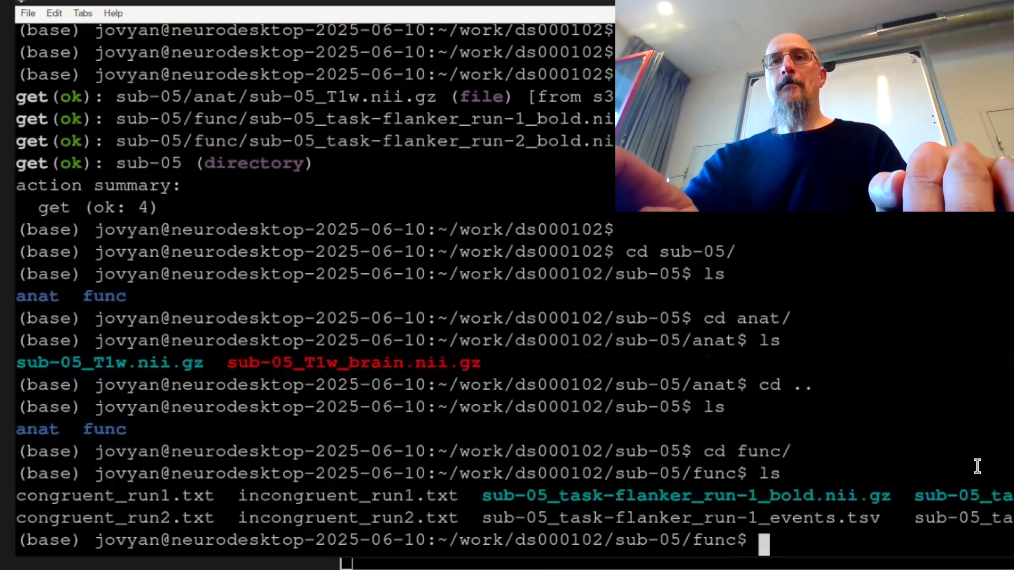
- Go back up to sub-05, return to the home directory and list its contents
{"action": "type", "text": "cd .."}
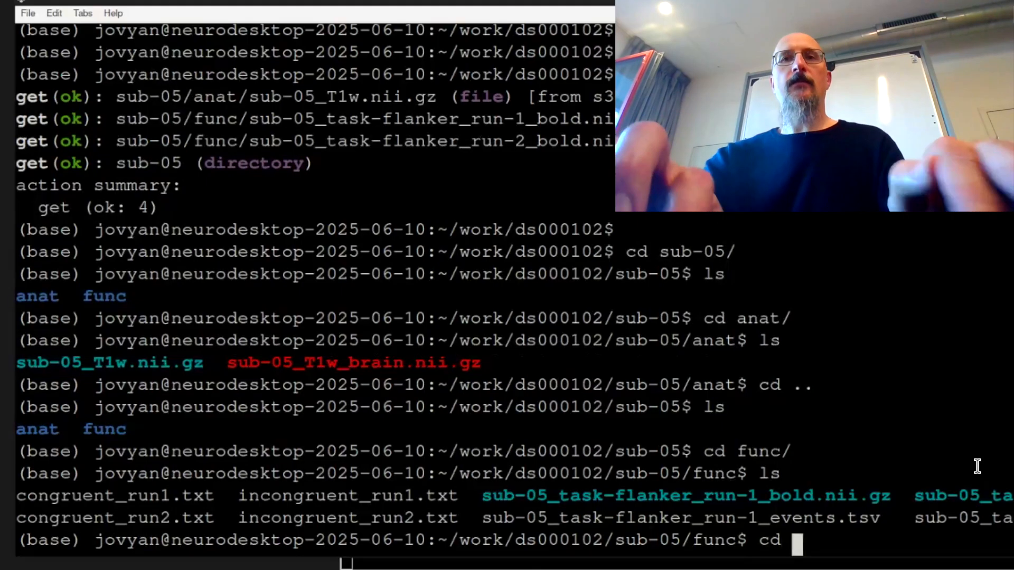
{"action": "key", "text": "Return"}
{"action": "type", "text": "cd"}
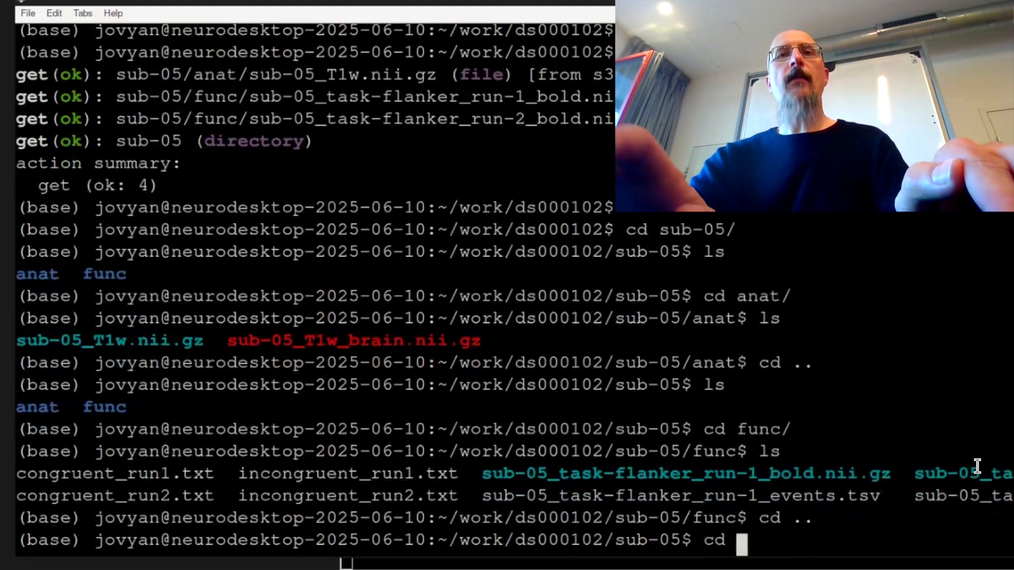
{"action": "key", "text": "Return"}
{"action": "type", "text": "ls"}
{"action": "key", "text": "Return"}
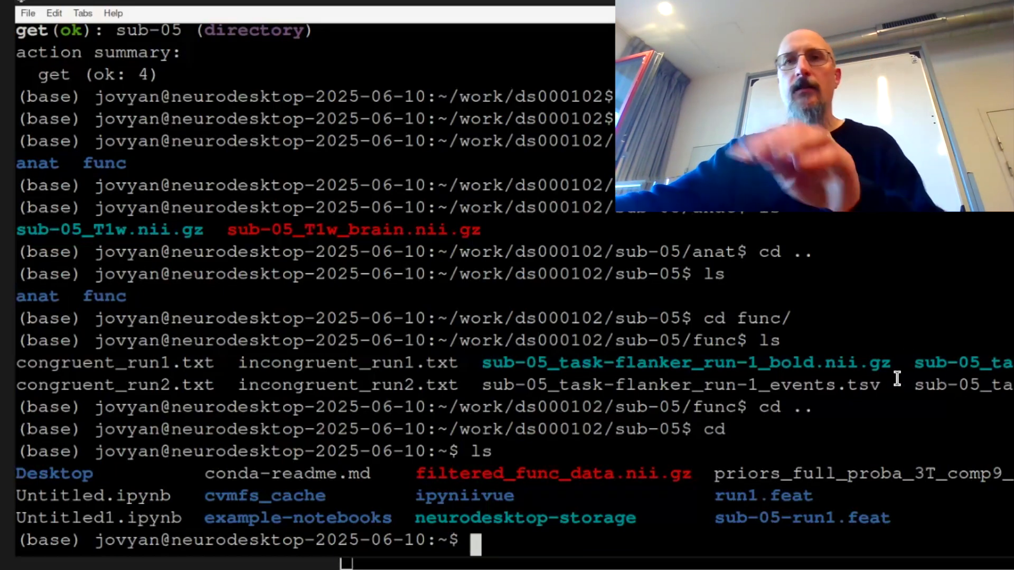
{"action": "key", "text": "Return"}
{"action": "key", "text": "Return"}
{"action": "key", "text": "Return"}
{"action": "key", "text": "Return"}
{"action": "key", "text": "Return"}
{"action": "key", "text": "Return"}
{"action": "key", "text": "Return"}
{"action": "key", "text": "Return"}
{"action": "key", "text": "Return"}
{"action": "key", "text": "Return"}
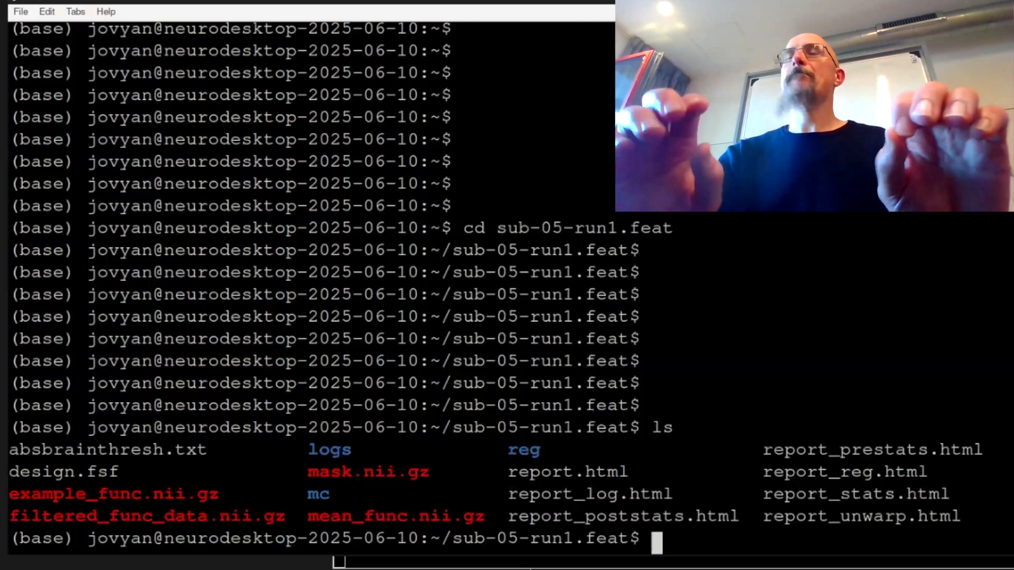
- Open report.html from the sub-05-run1.feat folder in Firefox
{"action": "type", "text": "f"}
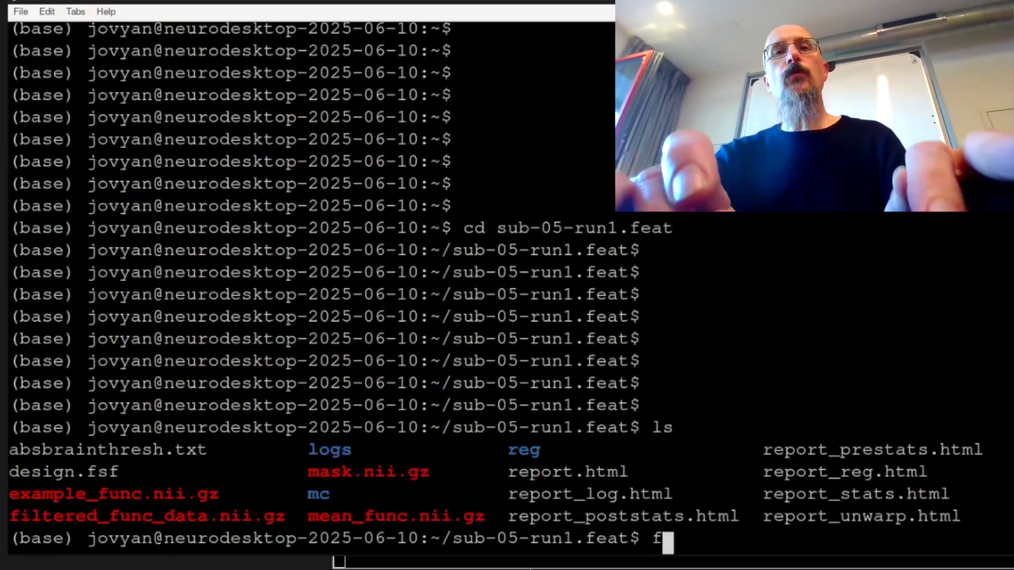
{"action": "type", "text": "irefox"}
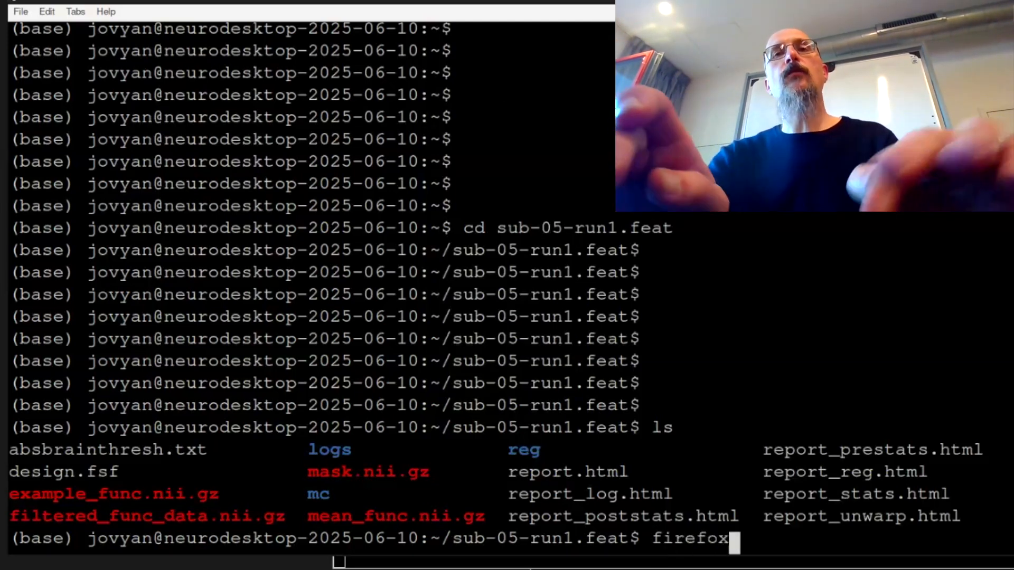
{"action": "type", "text": " rep"}
{"action": "key", "text": "Tab"}
{"action": "type", "text": ".h"}
{"action": "key", "text": "Tab"}
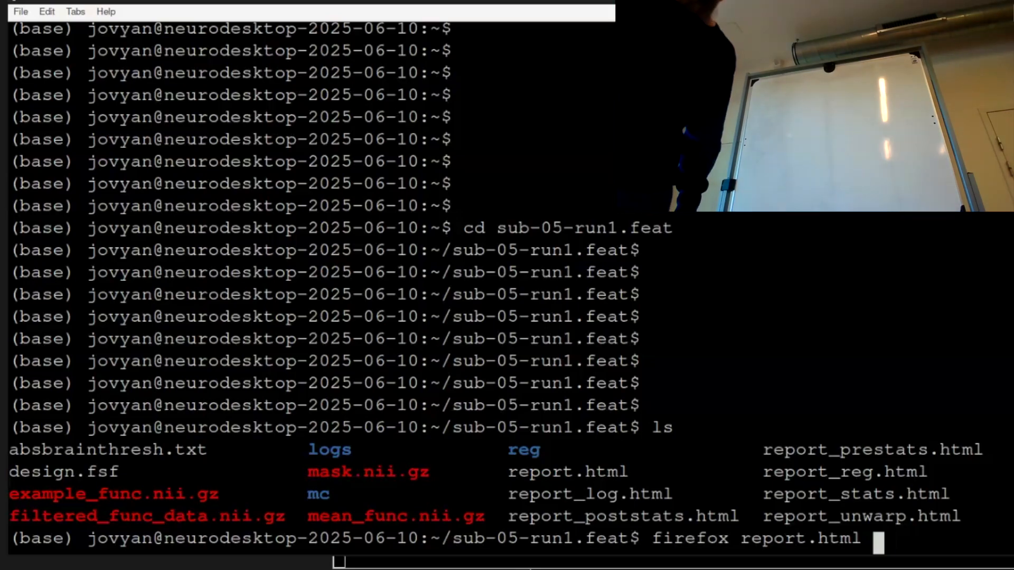
{"action": "key", "text": "Return"}
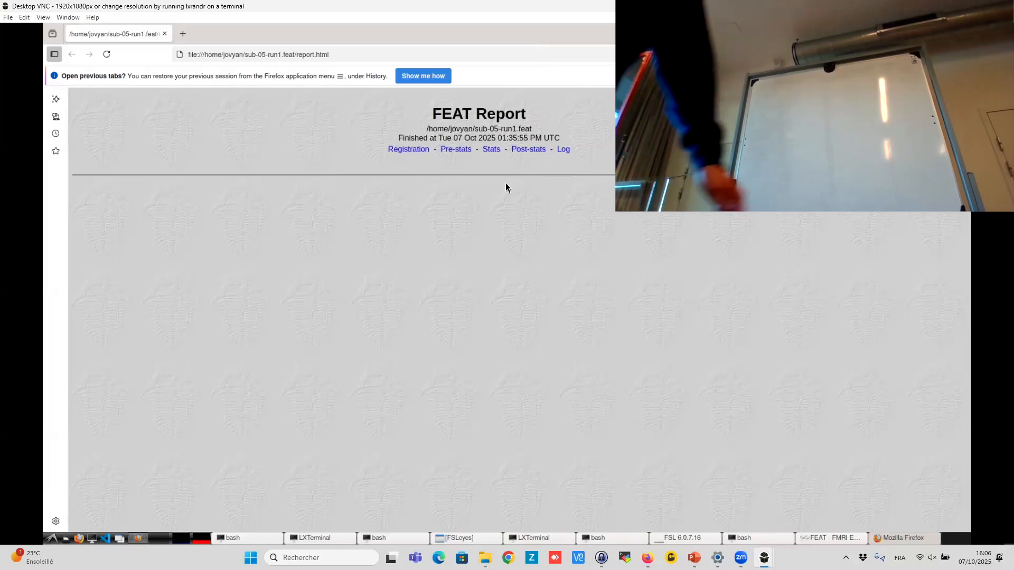
- Open the Registration section of the FEAT report and examine its registration images
{"action": "left_click", "coordinate": [413, 150]}
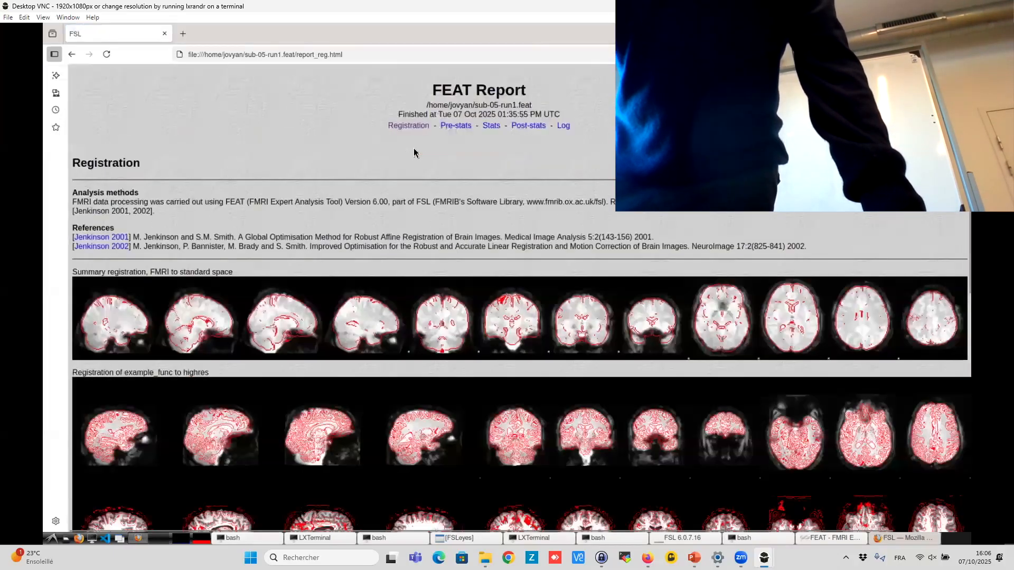
{"action": "scroll", "coordinate": [514, 240], "scroll_direction": "down", "scroll_amount": 4}
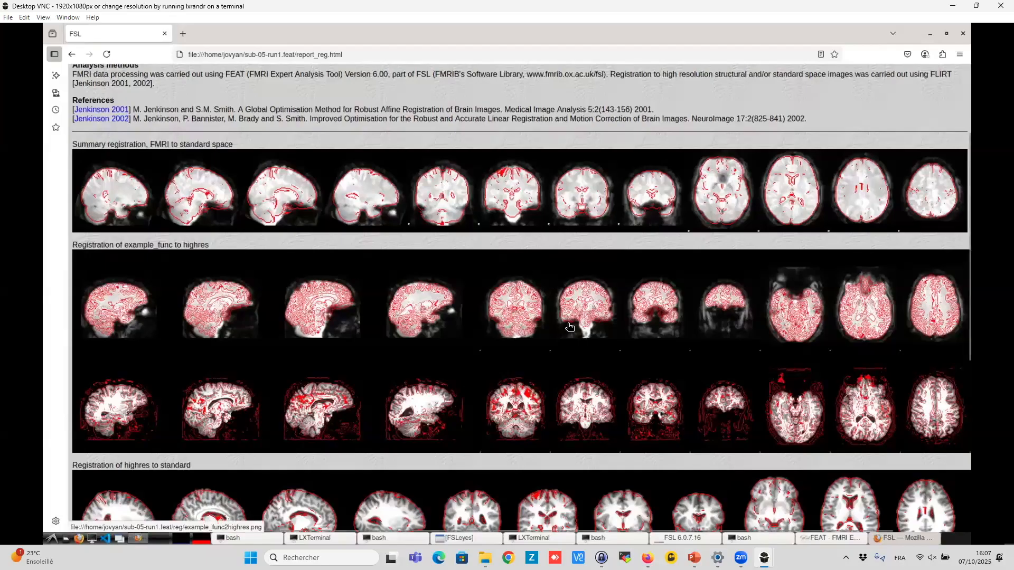
{"action": "scroll", "coordinate": [569, 327], "scroll_direction": "down", "scroll_amount": 1}
{"action": "scroll", "coordinate": [569, 325], "scroll_direction": "down", "scroll_amount": 5}
{"action": "scroll", "coordinate": [570, 323], "scroll_direction": "down", "scroll_amount": 3}
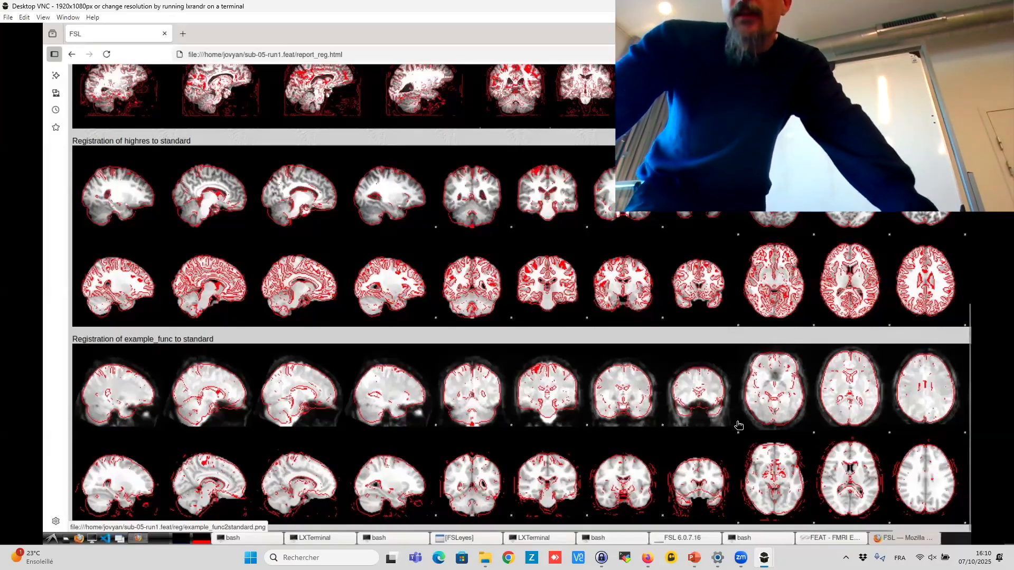
{"action": "scroll", "coordinate": [726, 377], "scroll_direction": "up", "scroll_amount": 1}
{"action": "scroll", "coordinate": [470, 154], "scroll_direction": "up", "scroll_amount": 10}
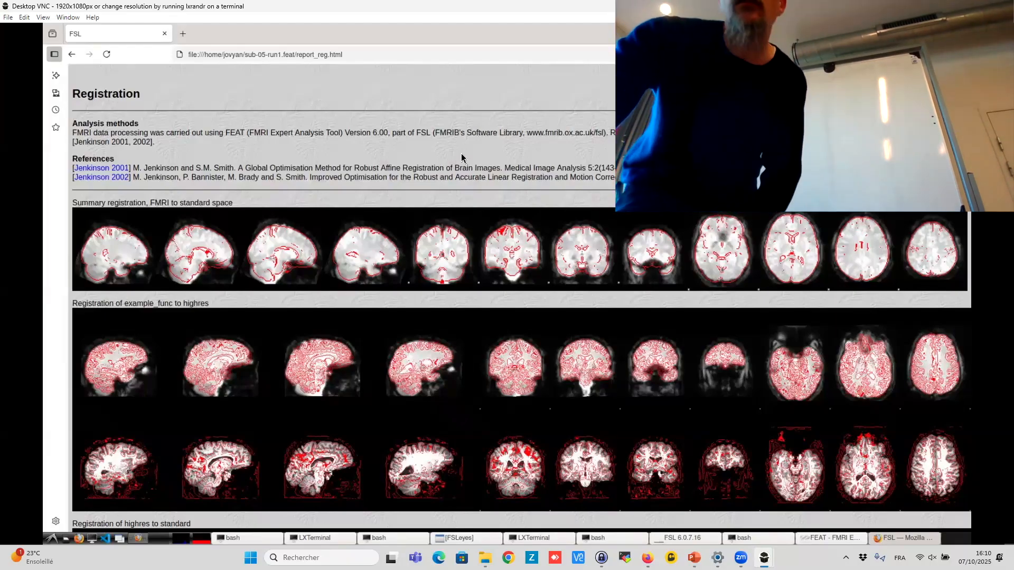
{"action": "scroll", "coordinate": [748, 257], "scroll_direction": "up", "scroll_amount": 1}
{"action": "scroll", "coordinate": [748, 257], "scroll_direction": "up", "scroll_amount": 2}
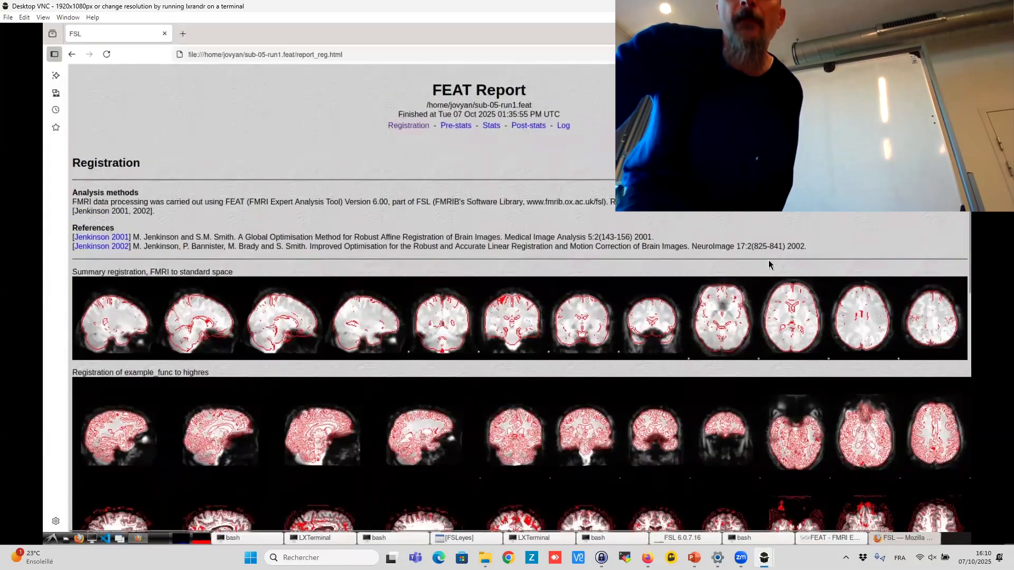
- Review the Pre-stats motion correction plots, then open the Stats section of the report
{"action": "left_click", "coordinate": [464, 127]}
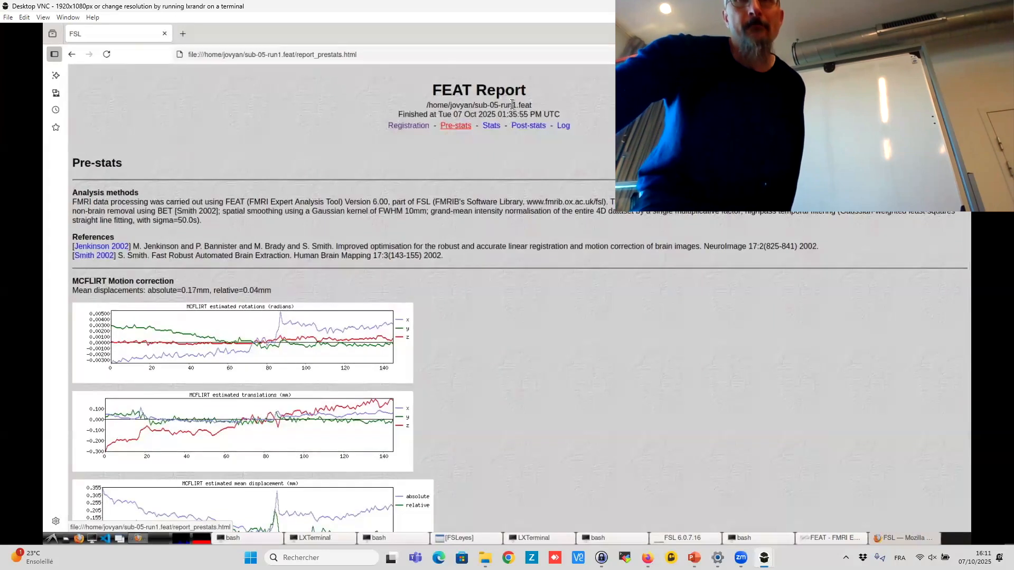
{"action": "scroll", "coordinate": [543, 244], "scroll_direction": "down", "scroll_amount": 1}
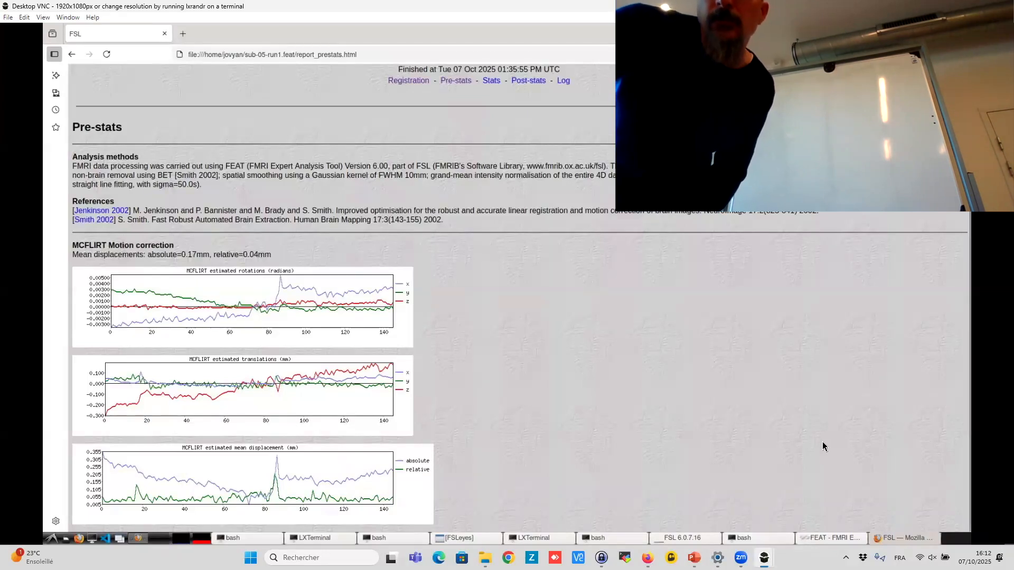
{"action": "scroll", "coordinate": [567, 121], "scroll_direction": "up", "scroll_amount": 1}
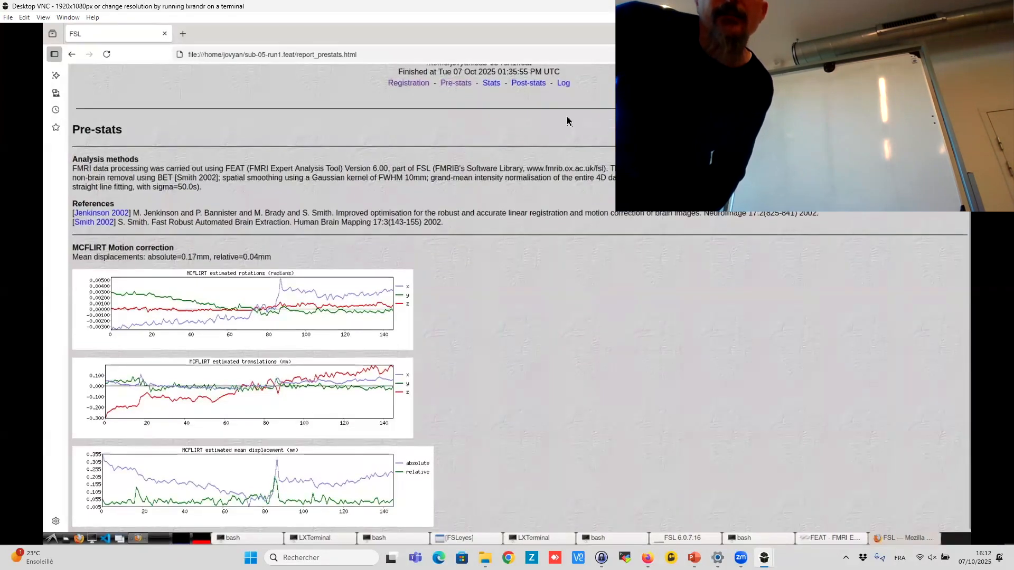
{"action": "scroll", "coordinate": [567, 121], "scroll_direction": "up", "scroll_amount": 2}
{"action": "left_click", "coordinate": [496, 114]}
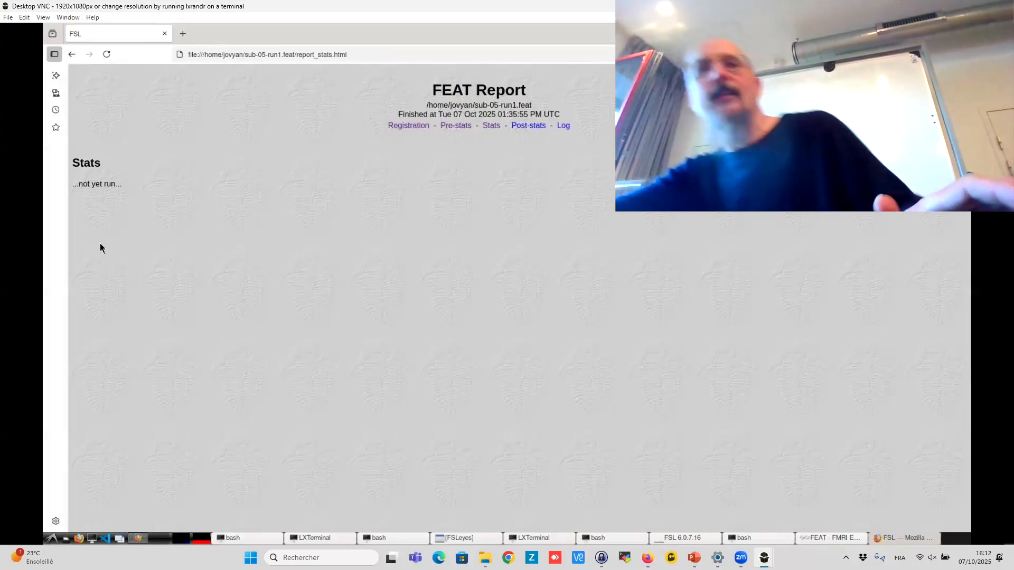
- Switch to the tutorial window and read Chapter 7 on checking preprocessed data
{"action": "mouse_move", "coordinate": [647, 558]}
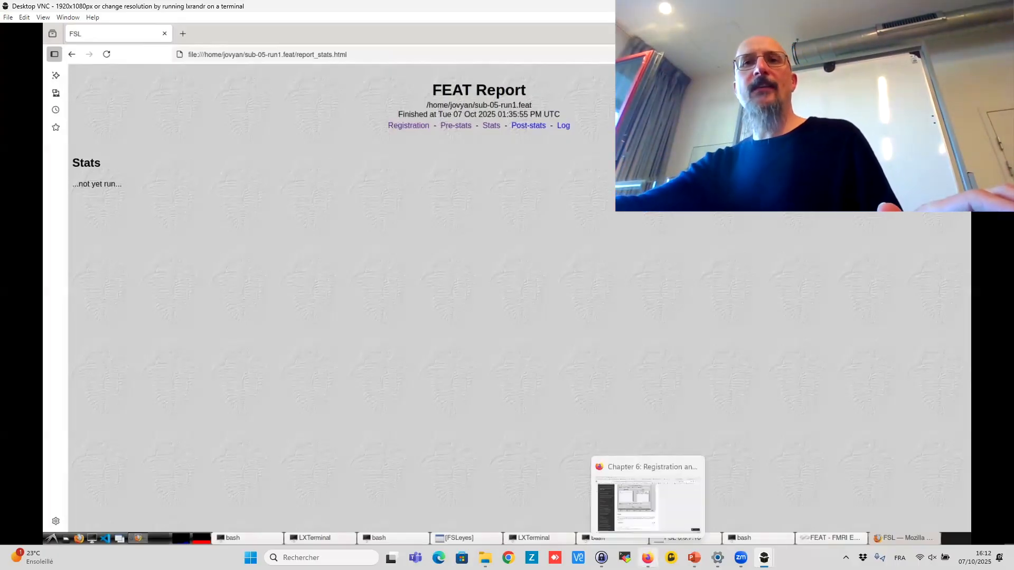
{"action": "left_click", "coordinate": [648, 502]}
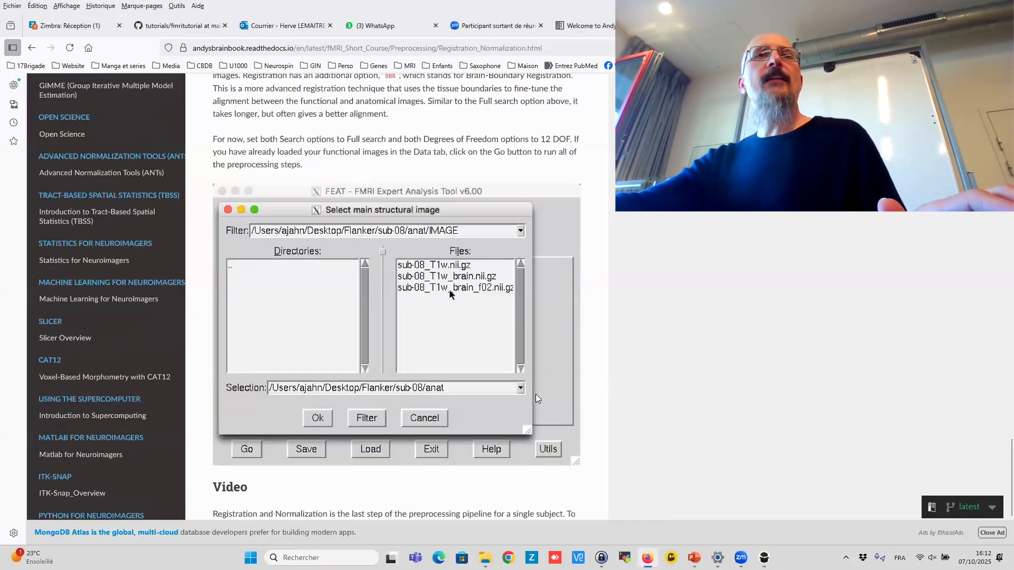
{"action": "scroll", "coordinate": [536, 397], "scroll_direction": "down", "scroll_amount": 3}
{"action": "left_click", "coordinate": [557, 441]}
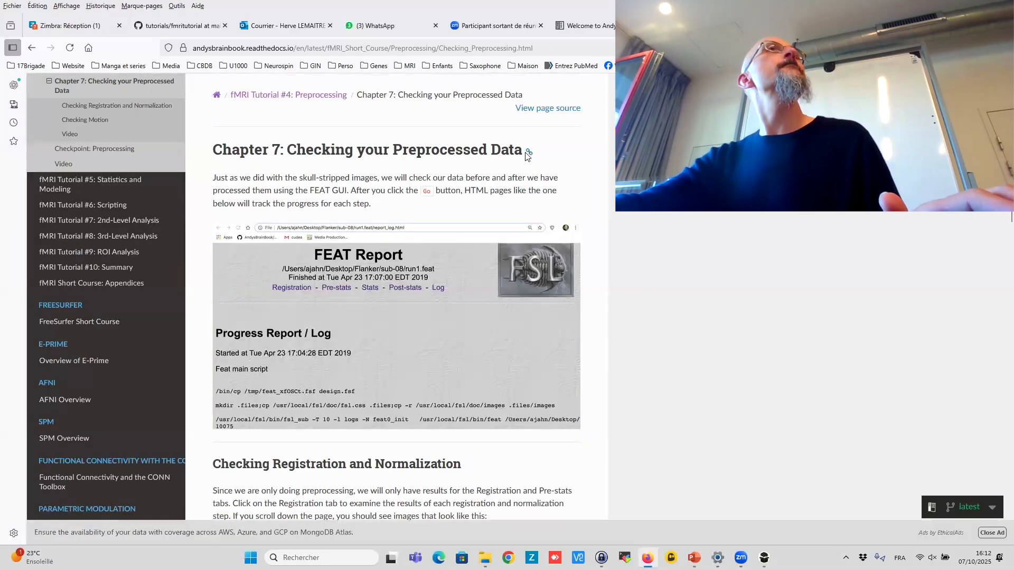
{"action": "scroll", "coordinate": [472, 192], "scroll_direction": "down", "scroll_amount": 12}
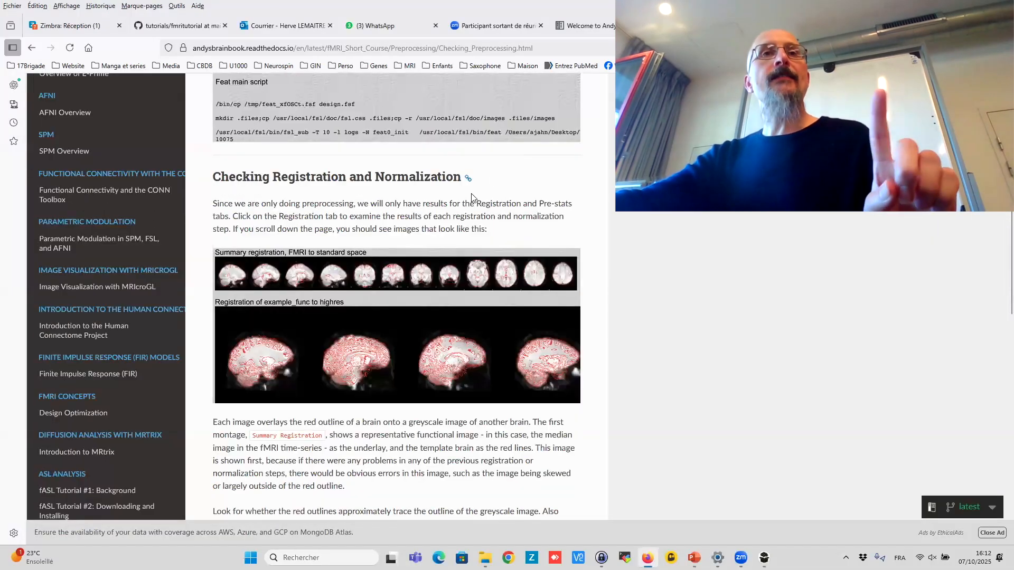
{"action": "scroll", "coordinate": [472, 192], "scroll_direction": "down", "scroll_amount": 7}
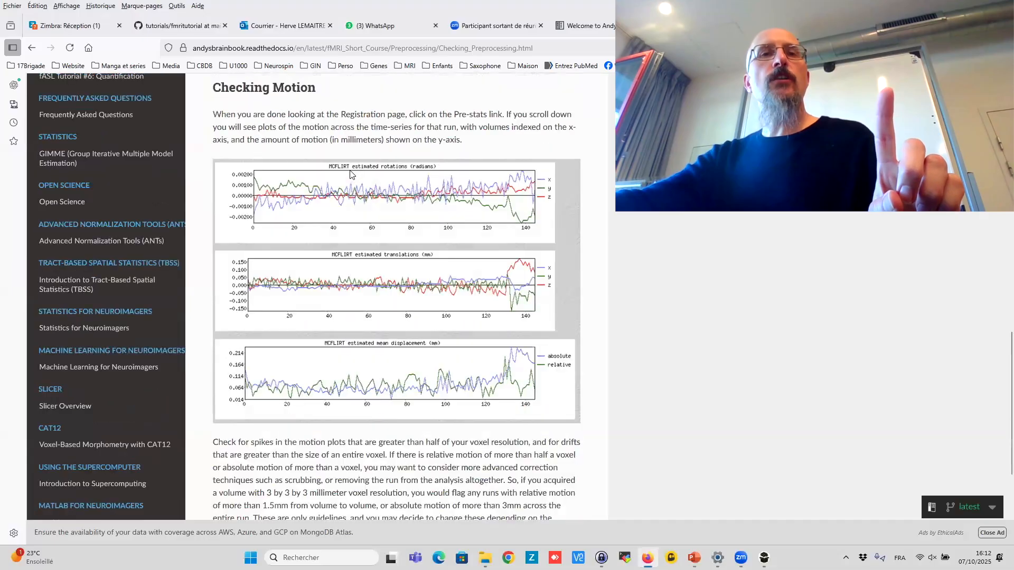
- Read the Preprocessing checkpoint exercises and advance to fMRI Tutorial #5: Statistics and Modeling
{"action": "left_click", "coordinate": [559, 440]}
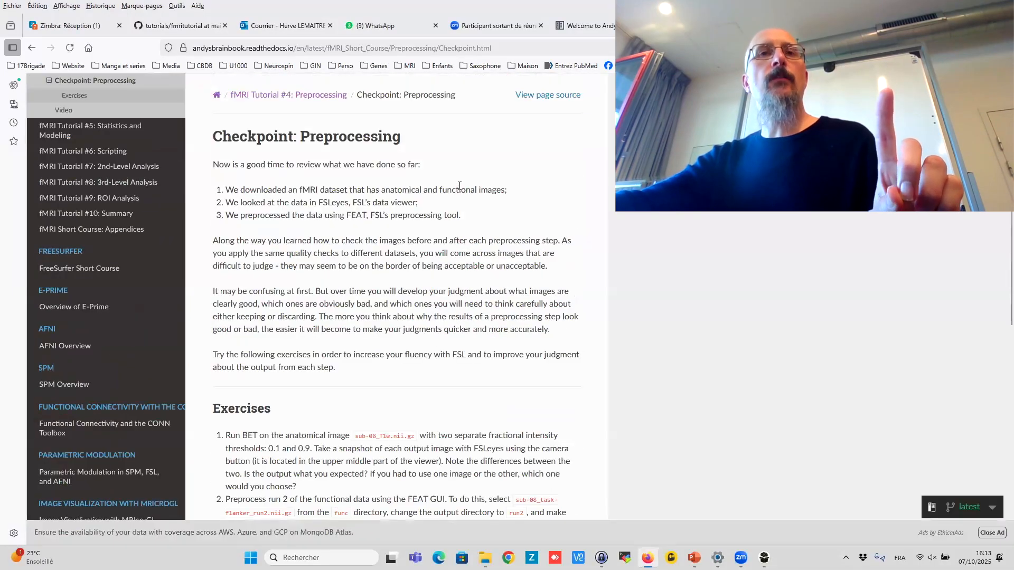
{"action": "scroll", "coordinate": [460, 186], "scroll_direction": "down", "scroll_amount": 4}
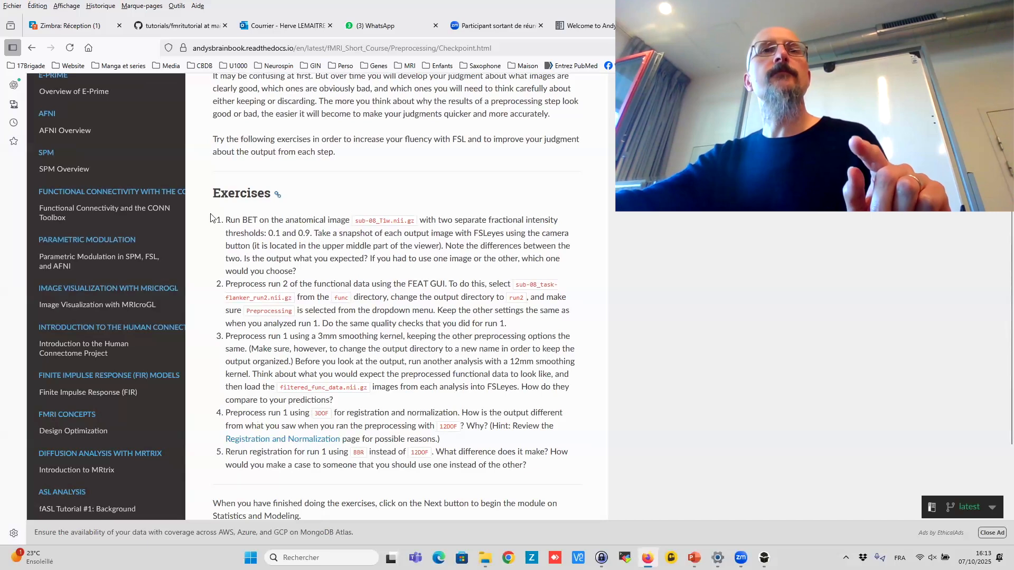
{"action": "scroll", "coordinate": [268, 202], "scroll_direction": "down", "scroll_amount": 3}
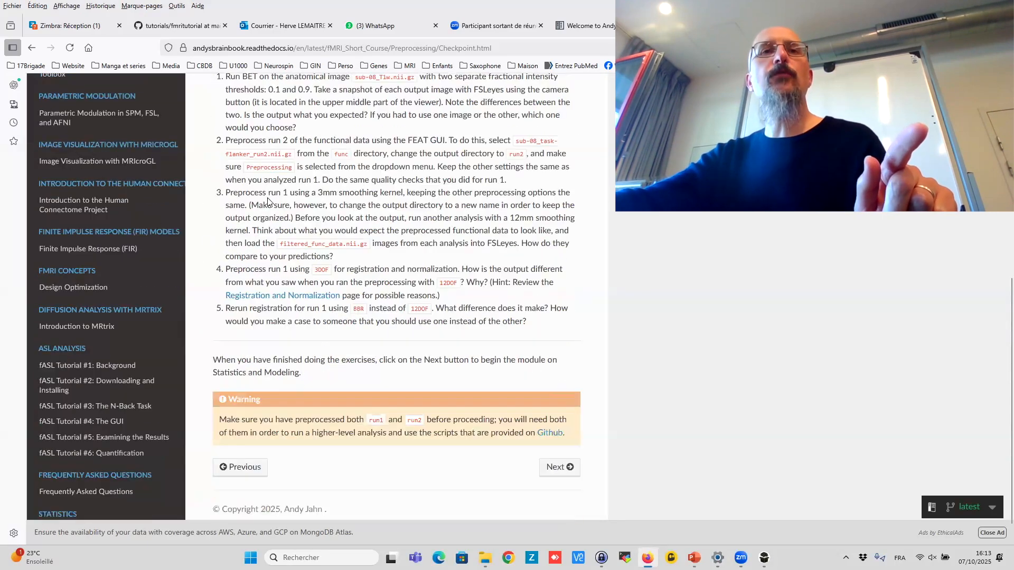
{"action": "scroll", "coordinate": [289, 221], "scroll_direction": "down", "scroll_amount": 1}
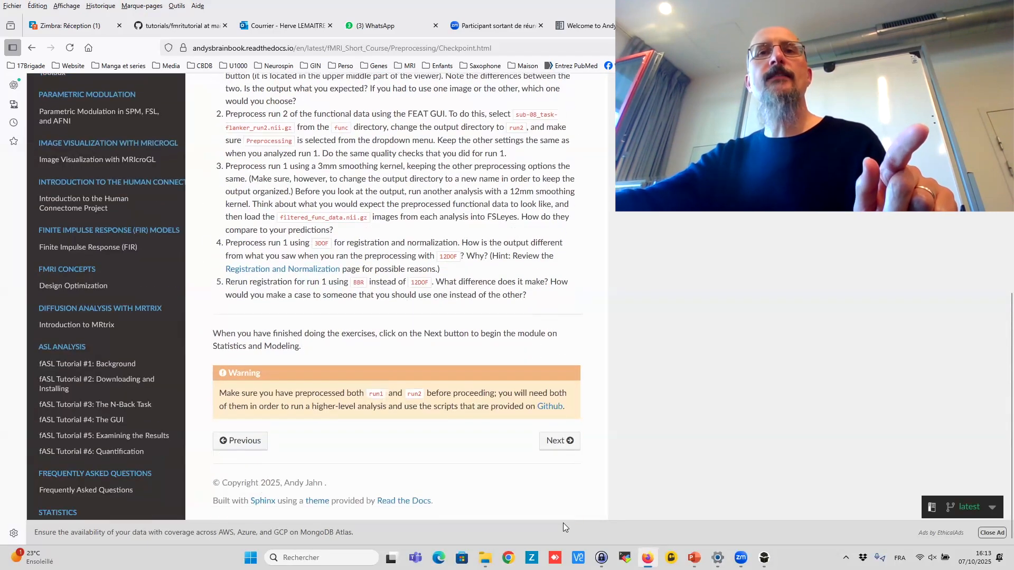
{"action": "left_click", "coordinate": [558, 451]}
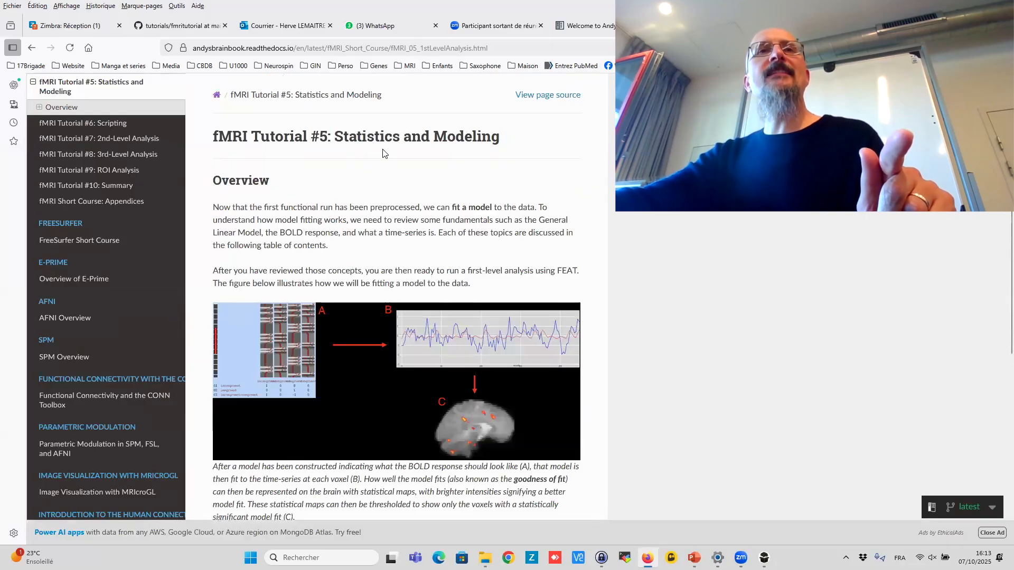
{"action": "scroll", "coordinate": [387, 152], "scroll_direction": "down", "scroll_amount": 2}
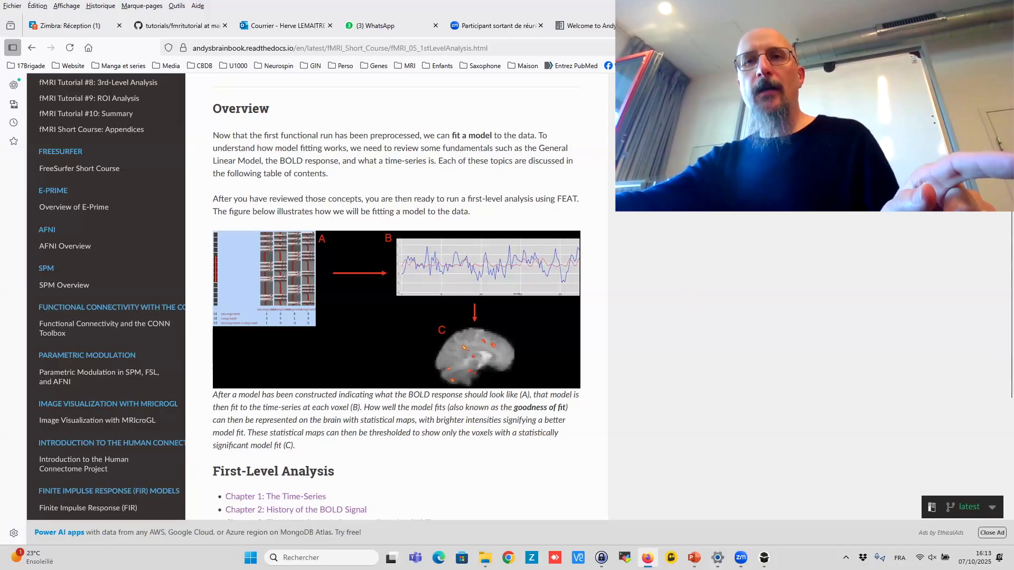
- Return to FSLeyes and remove both loaded overlays from the overlay list
{"action": "mouse_move", "coordinate": [764, 558]}
{"action": "left_click", "coordinate": [784, 513]}
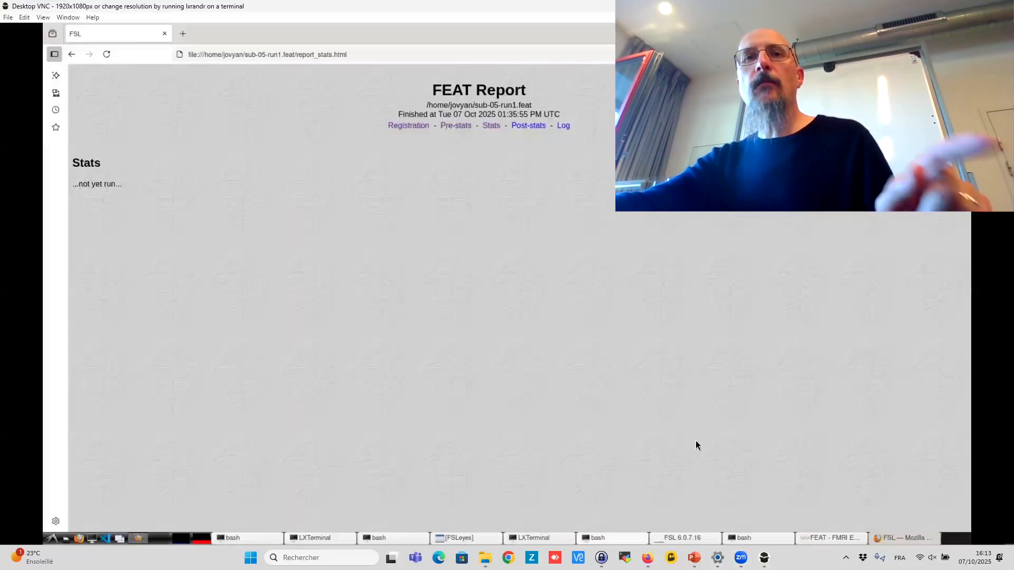
{"action": "left_click", "coordinate": [461, 539]}
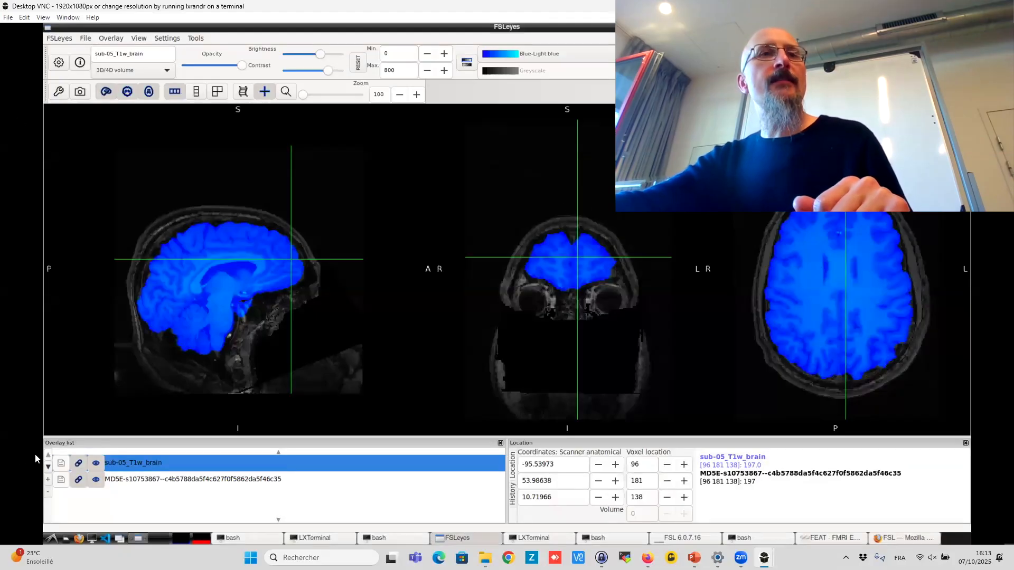
{"action": "left_click", "coordinate": [47, 492]}
{"action": "left_click", "coordinate": [47, 493]}
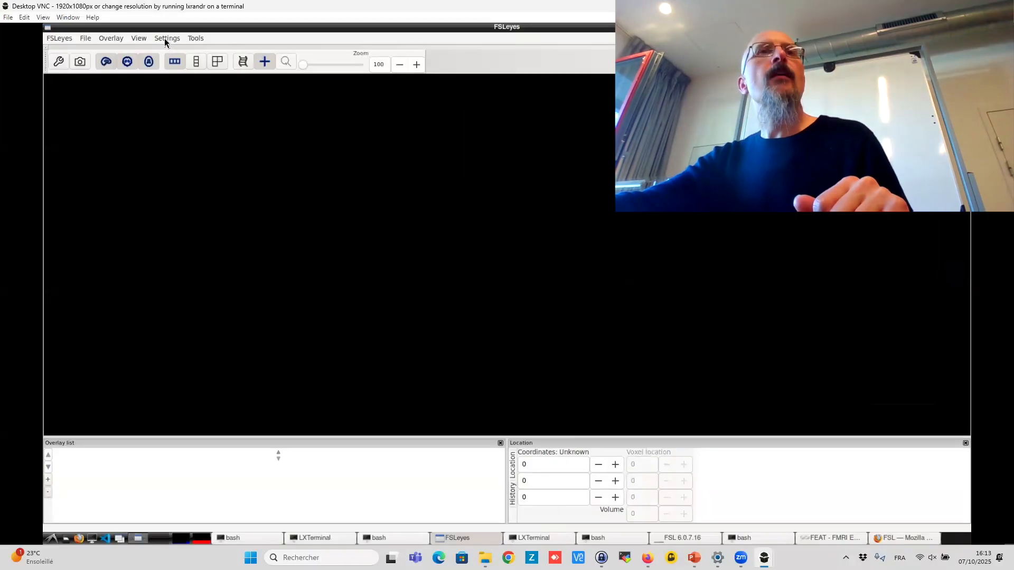
- Add filtered_func_data.nii.gz from the sub-05-run1.feat folder in the home directory as an overlay
{"action": "left_click", "coordinate": [85, 38]}
{"action": "left_click", "coordinate": [110, 51]}
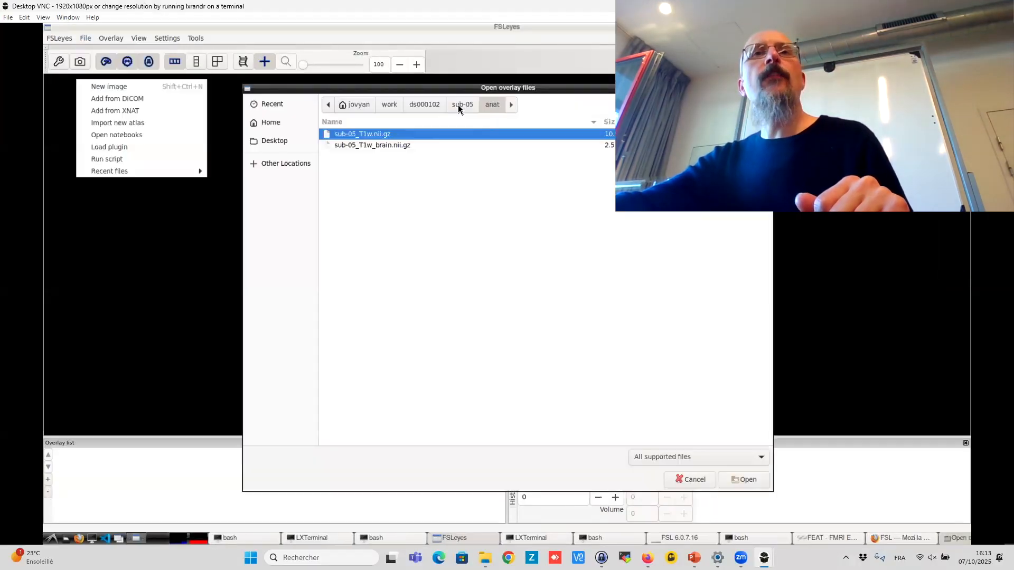
{"action": "left_click", "coordinate": [457, 105]}
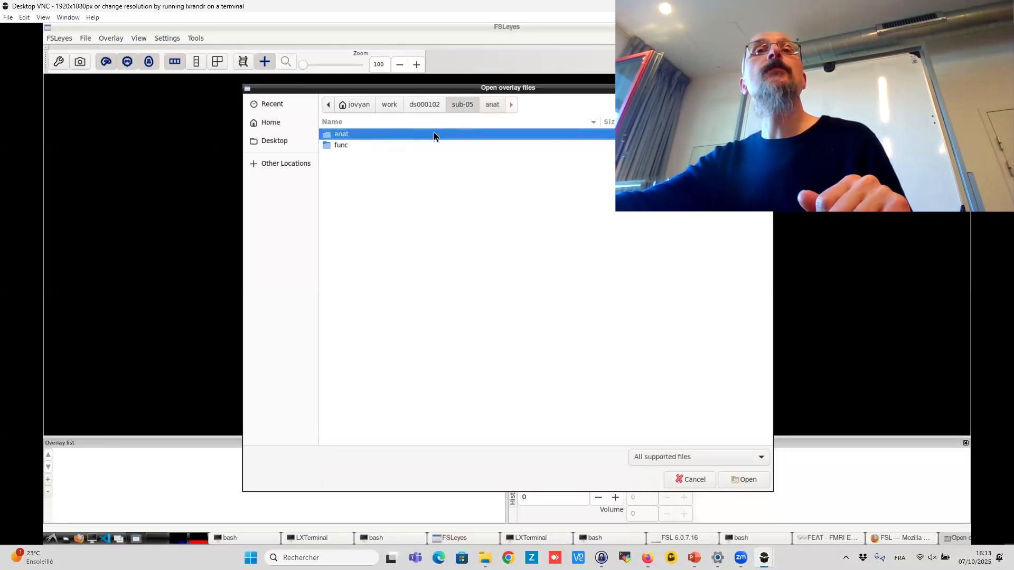
{"action": "left_click", "coordinate": [420, 107]}
{"action": "left_click", "coordinate": [391, 105]}
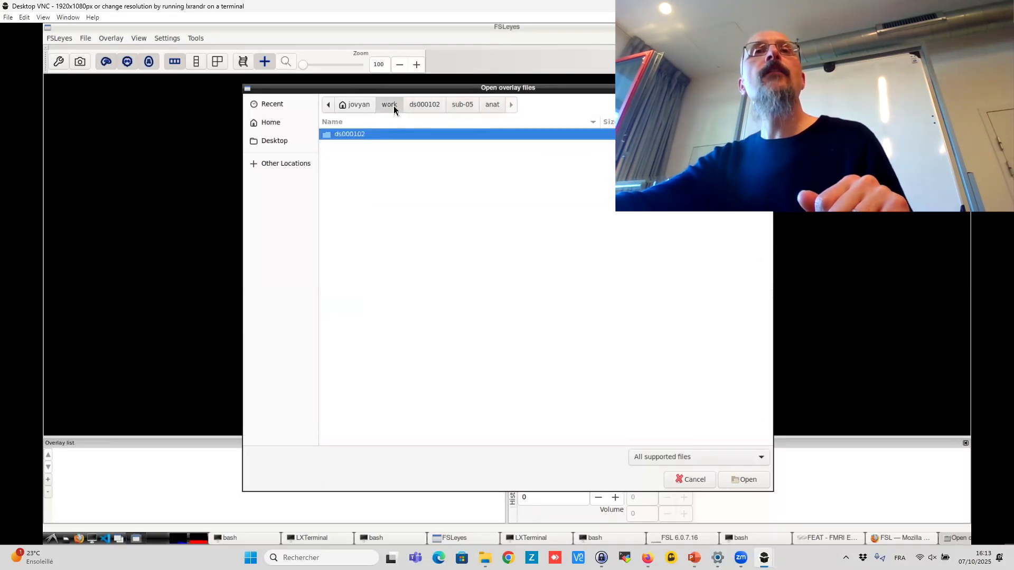
{"action": "left_click", "coordinate": [362, 103]}
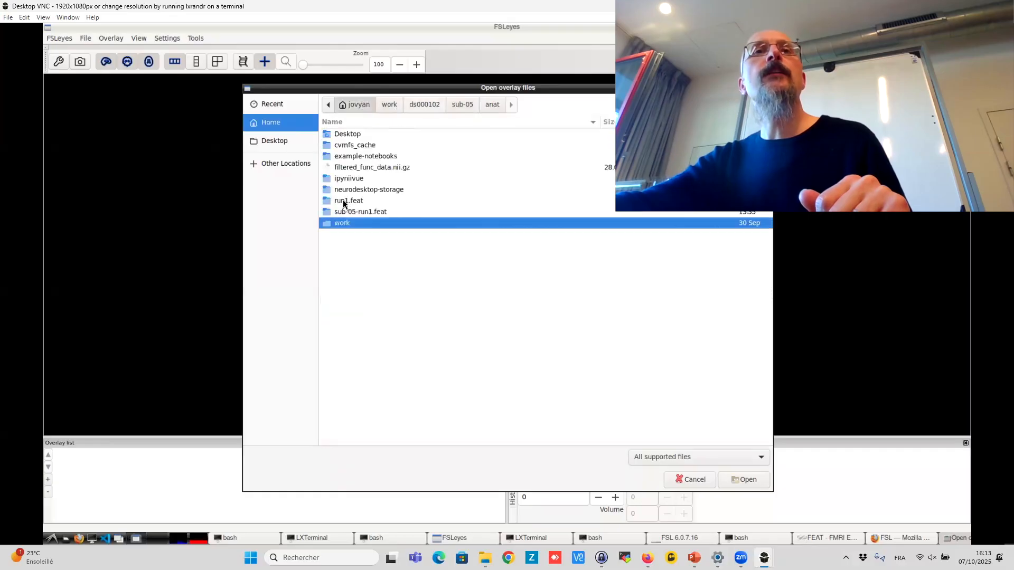
{"action": "double_click", "coordinate": [370, 212]}
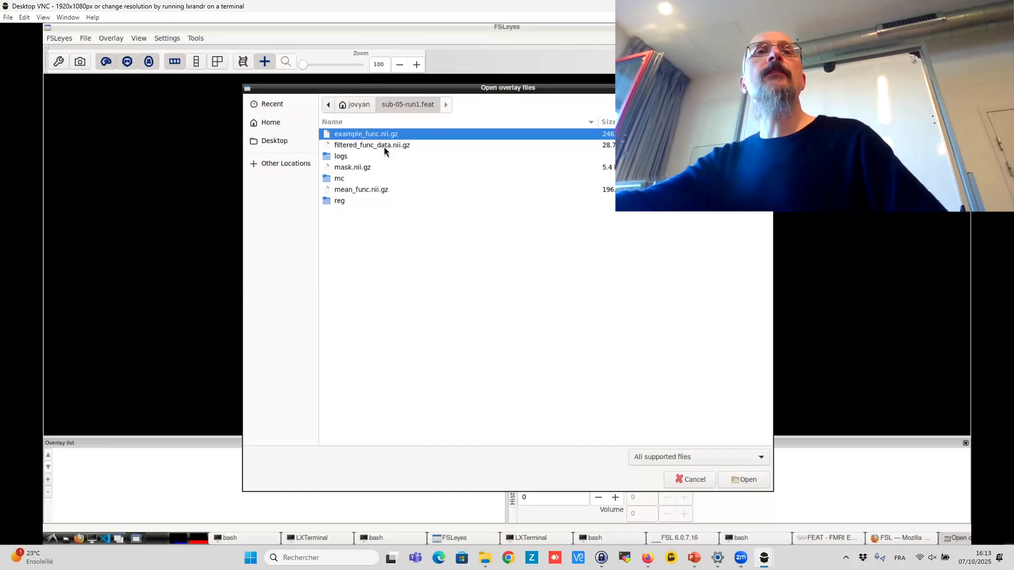
{"action": "left_click", "coordinate": [385, 151]}
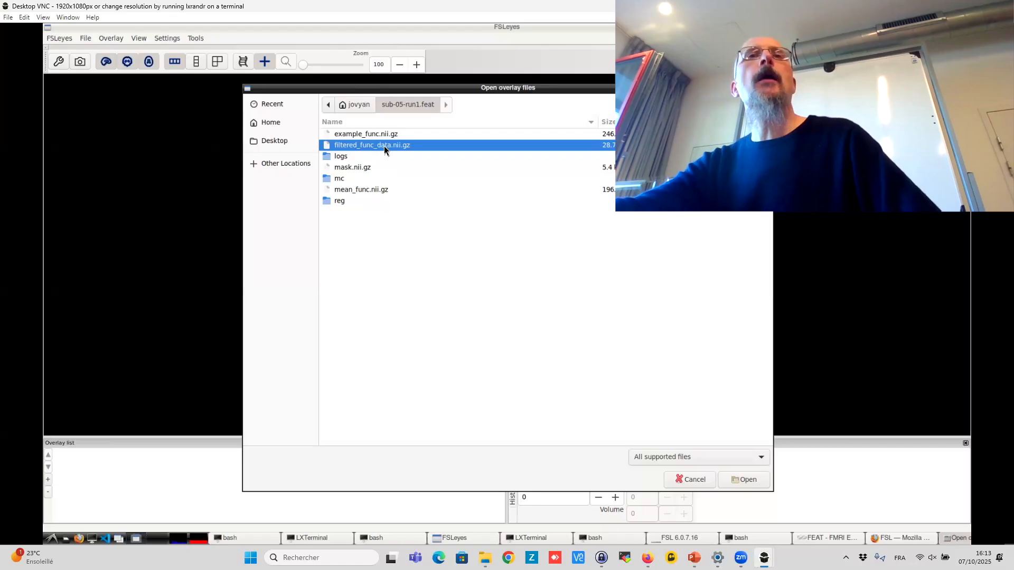
{"action": "double_click", "coordinate": [384, 151]}
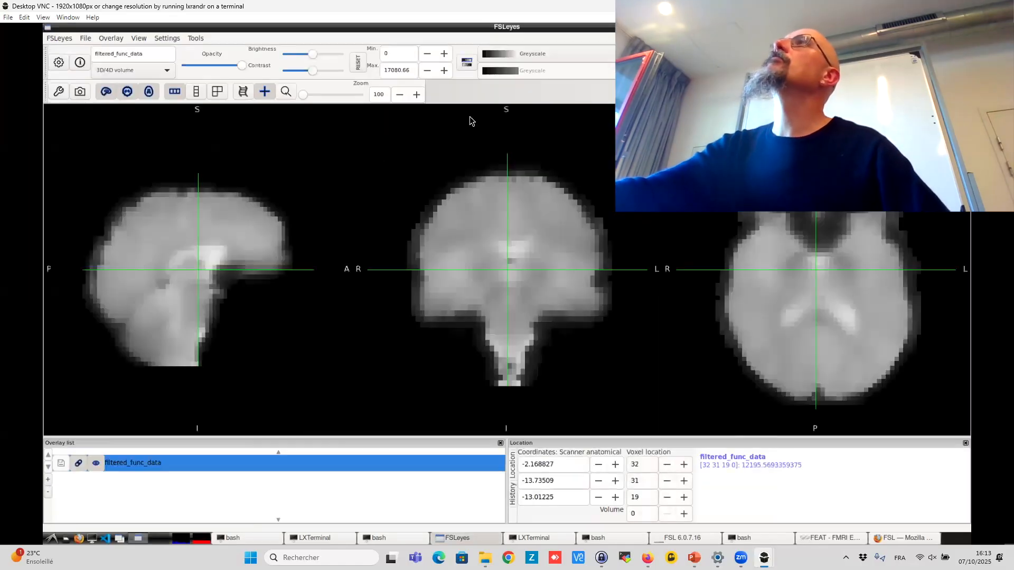
- Move the cursor within the brain views and switch the filtered_func_data colour map to Red-Yellow
{"action": "left_click", "coordinate": [774, 257]}
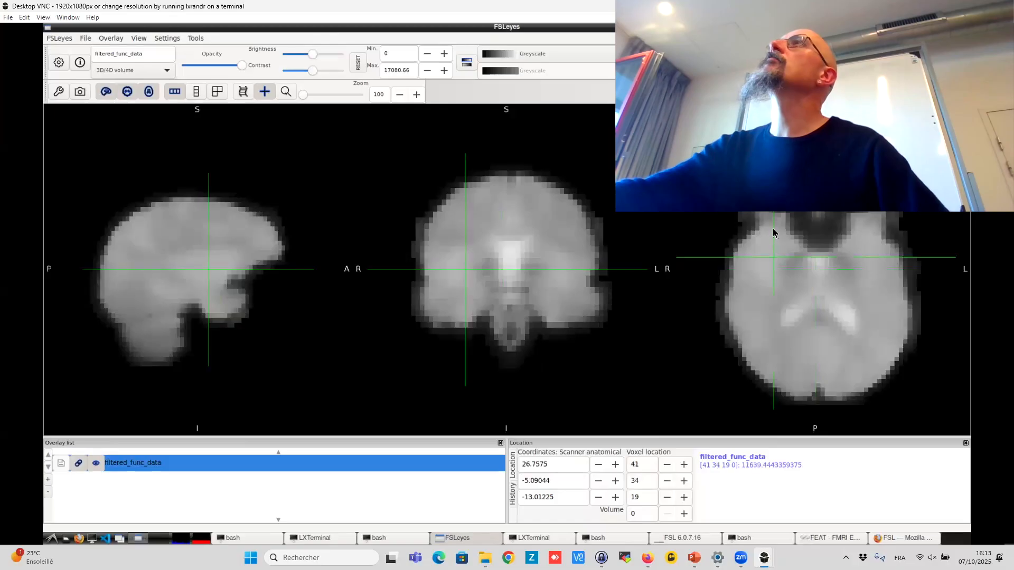
{"action": "left_click", "coordinate": [804, 295]}
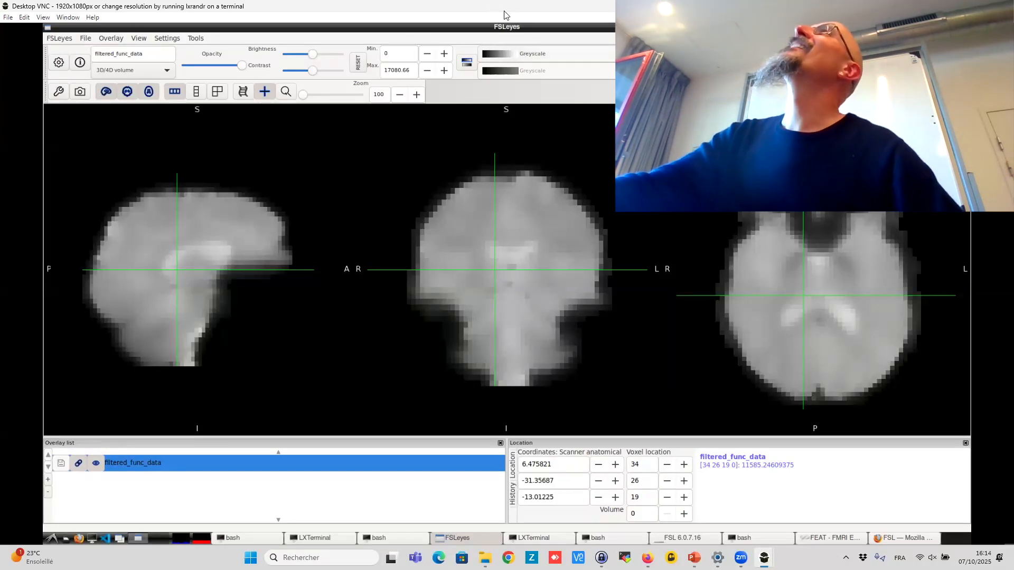
{"action": "left_click", "coordinate": [500, 53]}
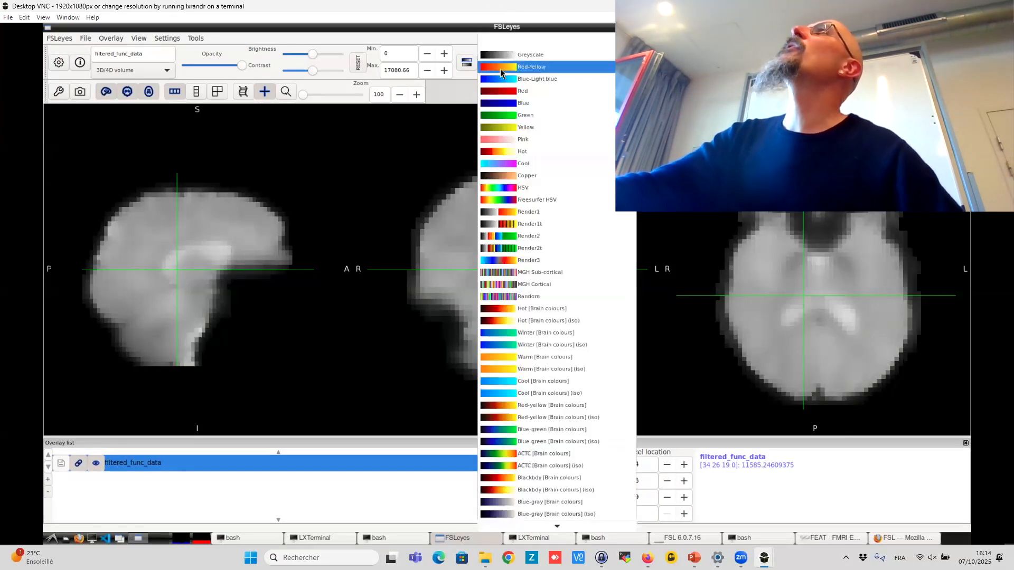
{"action": "left_click", "coordinate": [500, 69]}
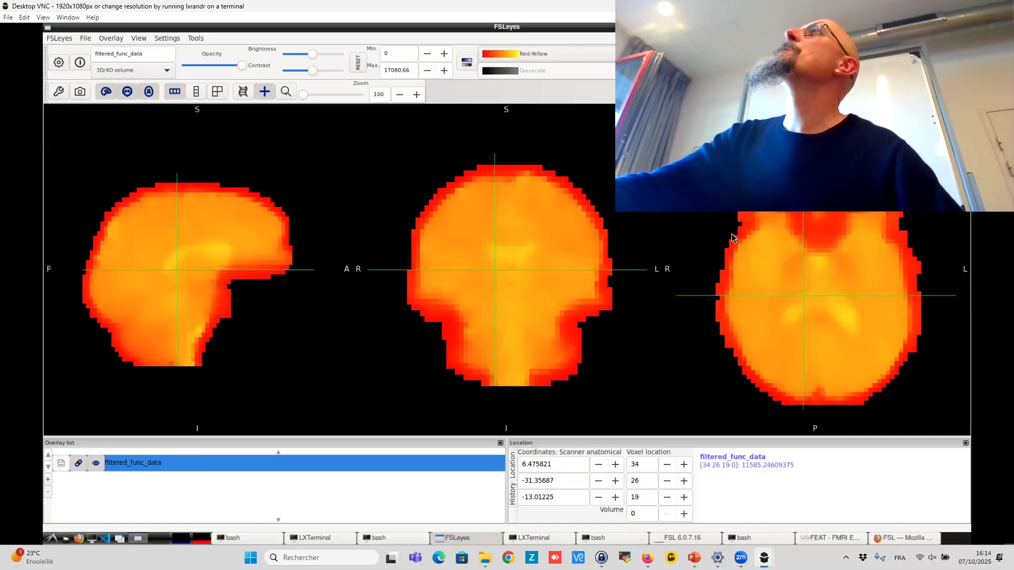
- Browse a few locations in the volume, then remove the filtered_func_data overlay from the overlay list
{"action": "left_click", "coordinate": [750, 234]}
{"action": "left_click", "coordinate": [512, 257]}
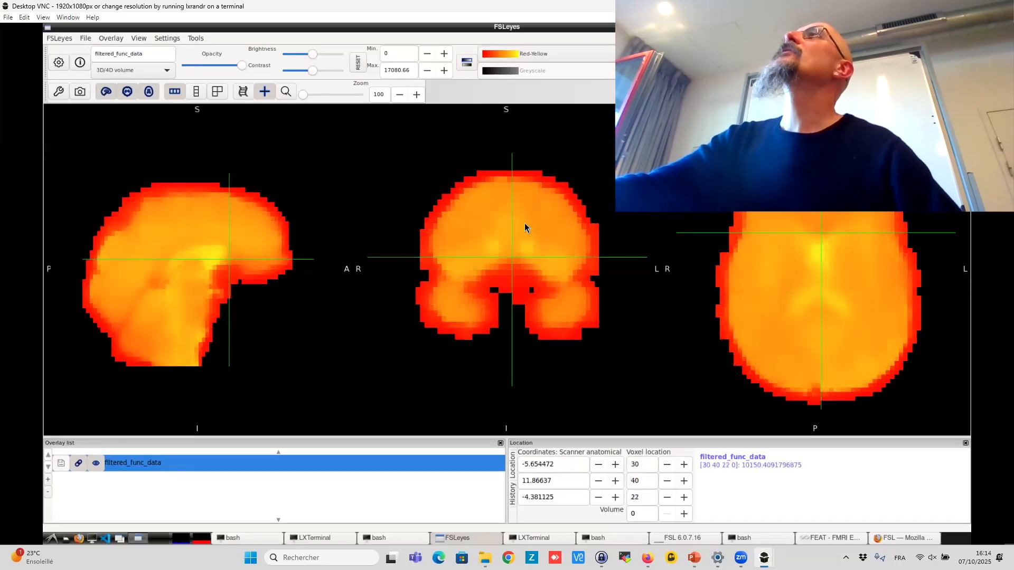
{"action": "left_click", "coordinate": [525, 222]}
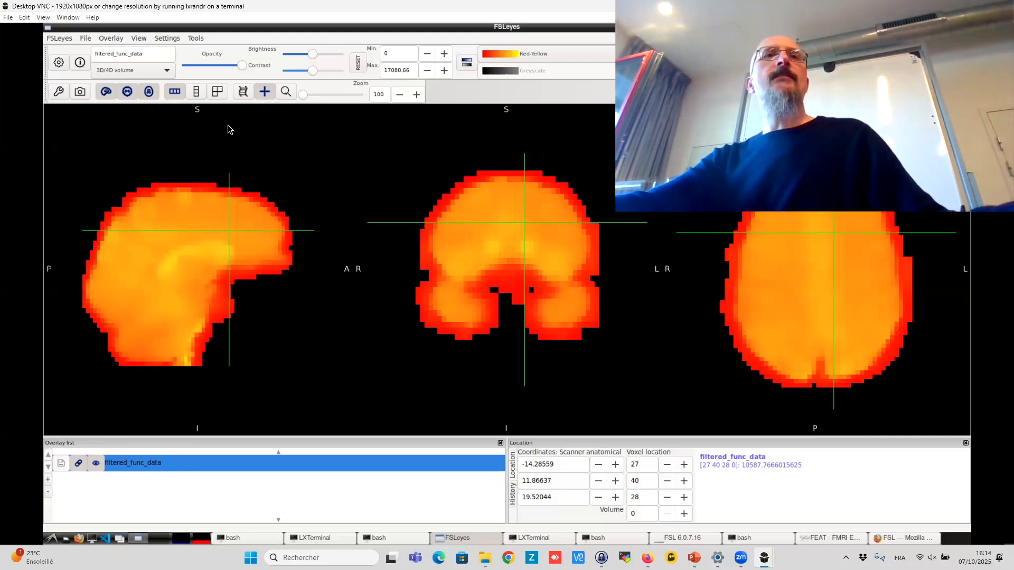
{"action": "left_click", "coordinate": [48, 493]}
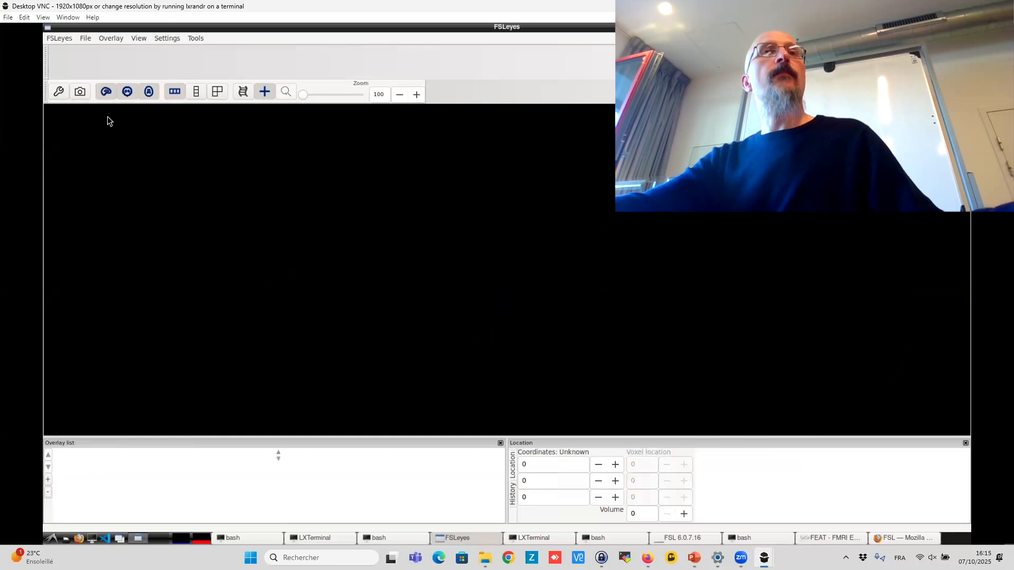
- Add example_func2standard.nii.gz from the reg subfolder of sub-05-run1.feat as an overlay
{"action": "left_click", "coordinate": [84, 38]}
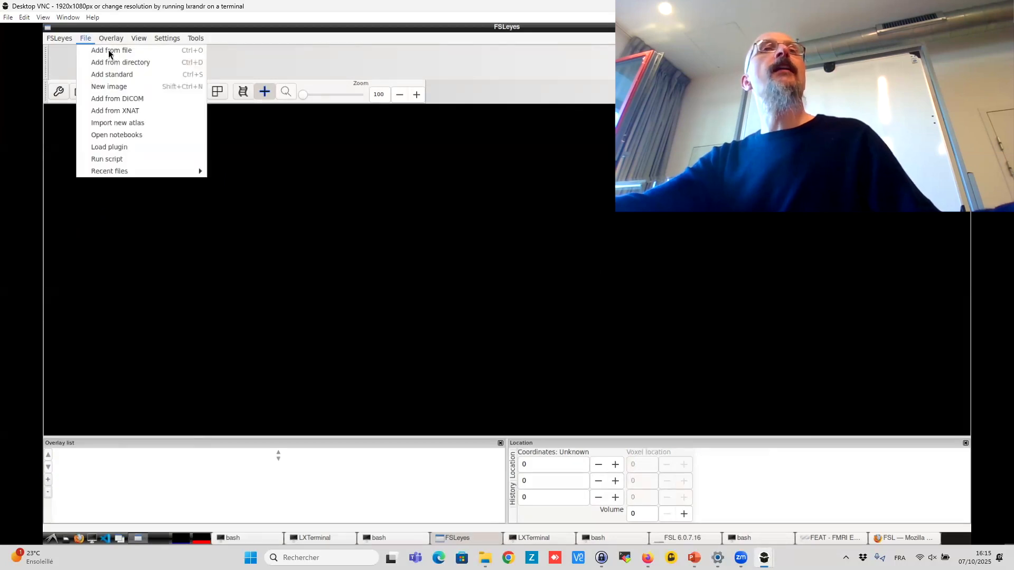
{"action": "left_click", "coordinate": [109, 49]}
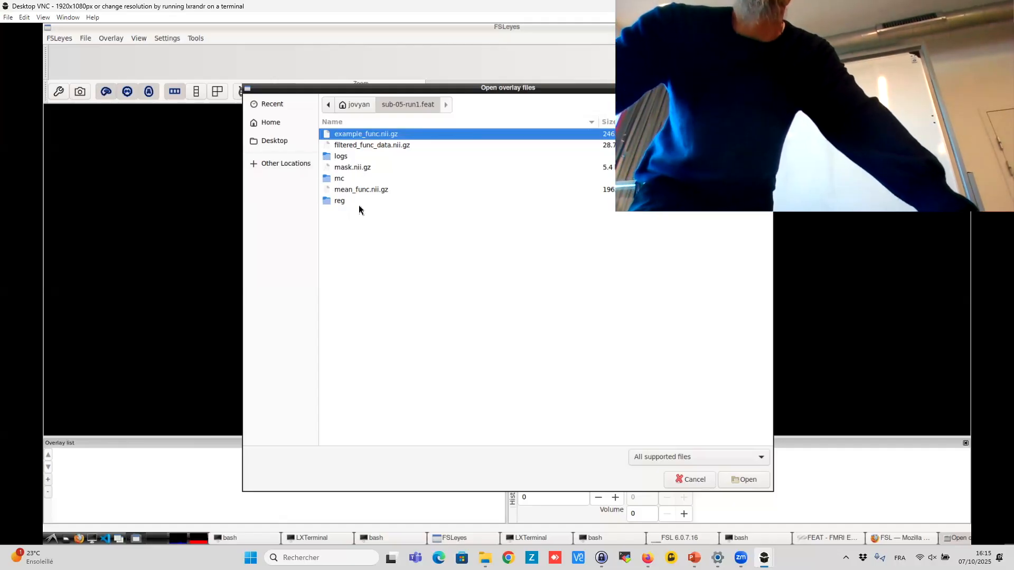
{"action": "double_click", "coordinate": [344, 204]}
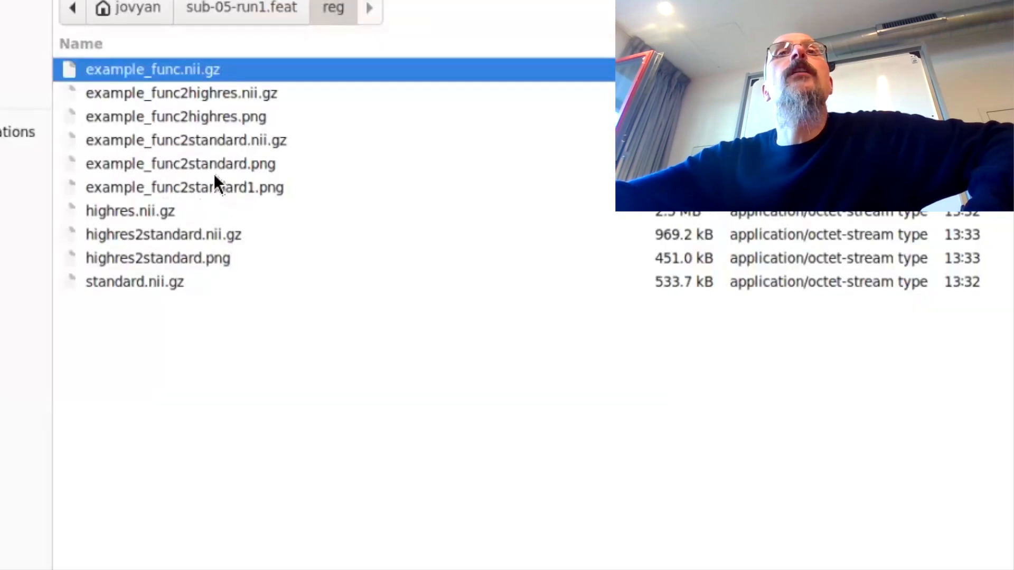
{"action": "left_click", "coordinate": [201, 142]}
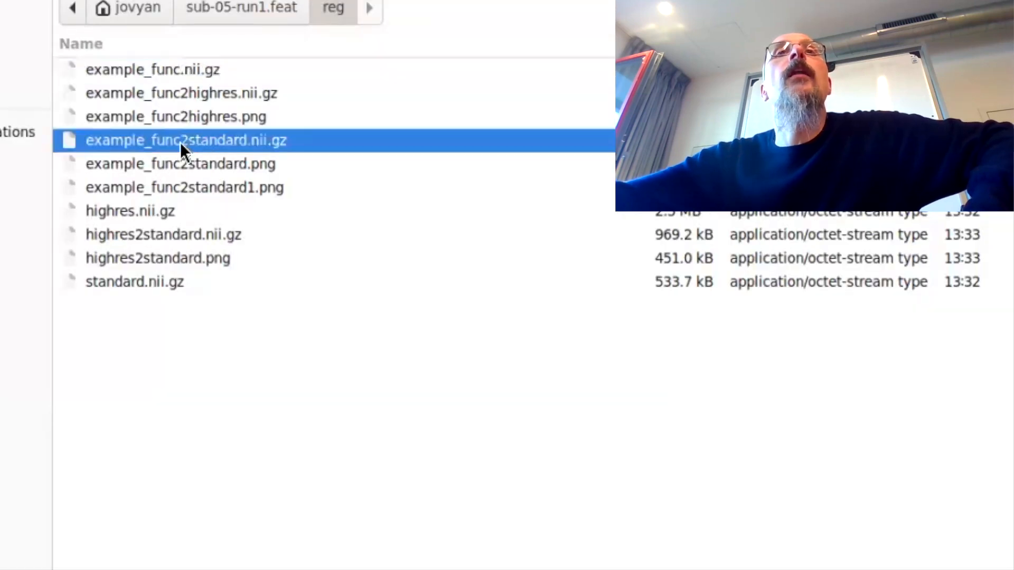
{"action": "double_click", "coordinate": [180, 142]}
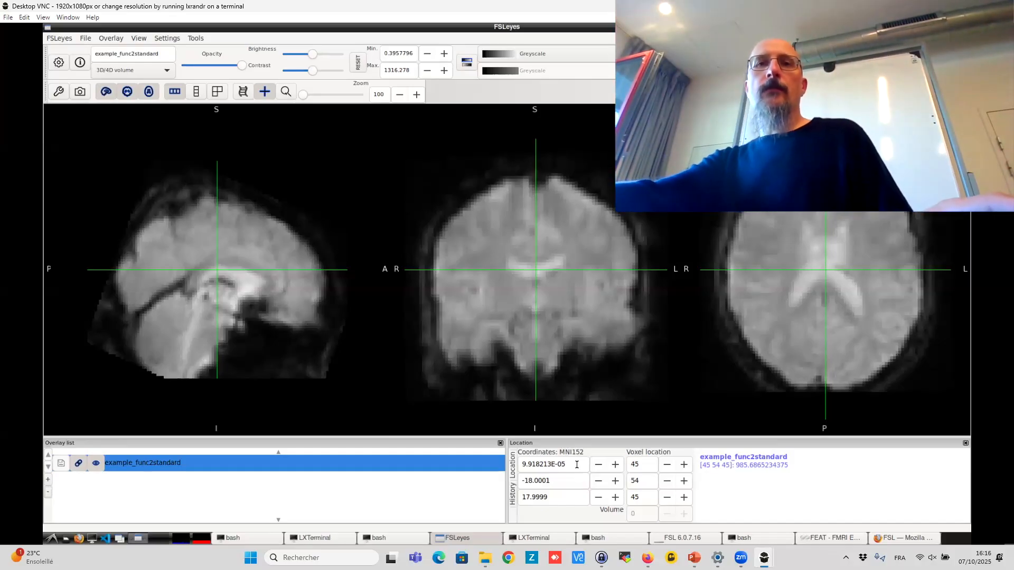
- Set the MNI152 cursor coordinates to 0, 0, 0
{"action": "key", "text": "ctrl+a"}
{"action": "type", "text": "0"}
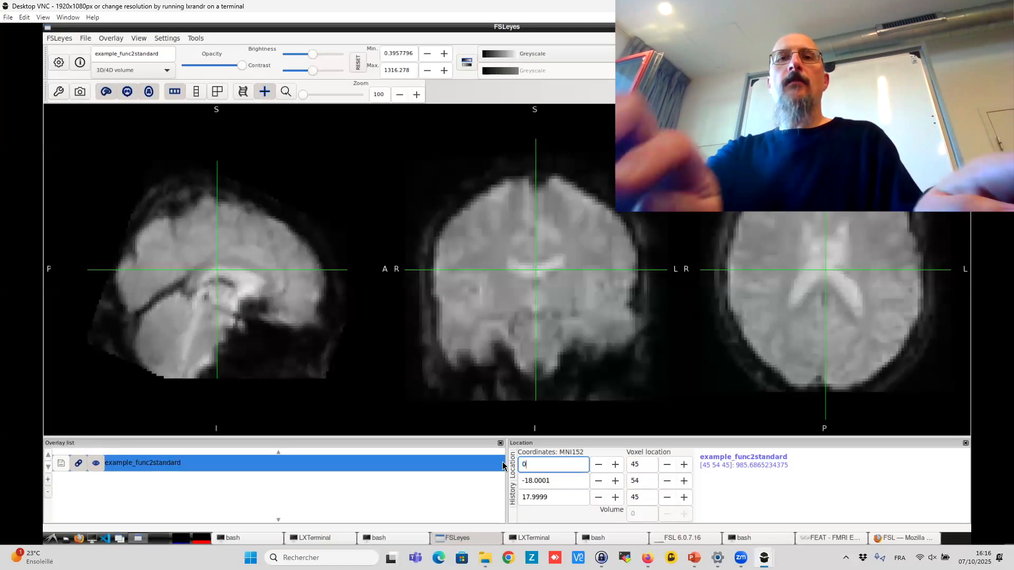
{"action": "key", "text": "Tab"}
{"action": "type", "text": "0"}
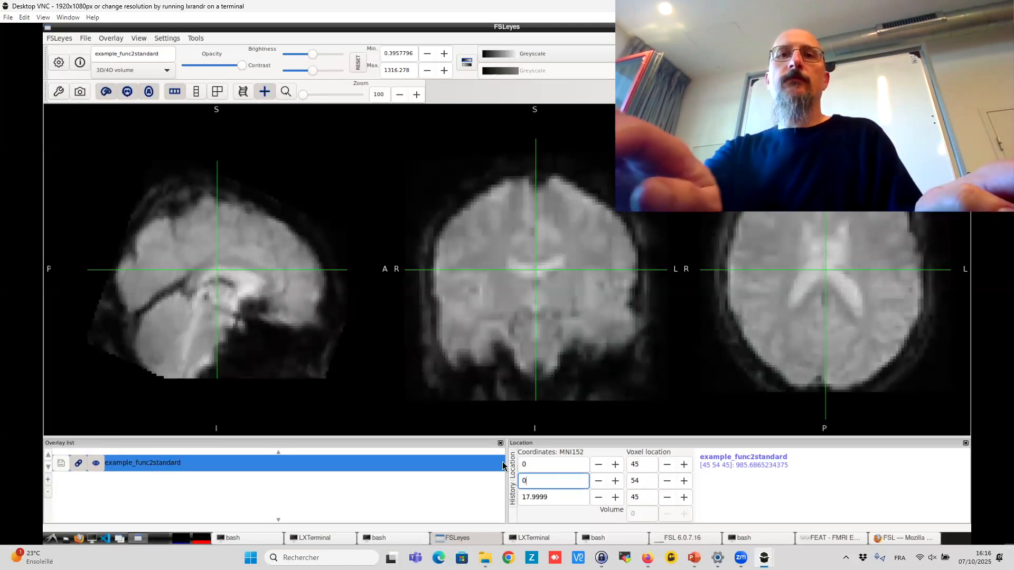
{"action": "key", "text": "Tab"}
{"action": "type", "text": "0"}
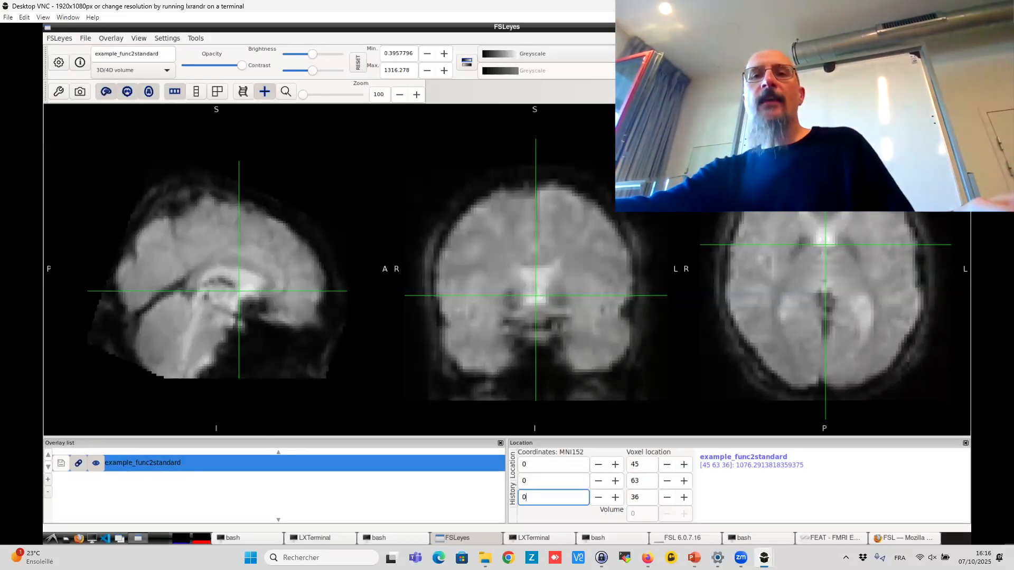
- Switch to the browser tutorial and scroll through the First-Level Analysis overview page
{"action": "mouse_move", "coordinate": [648, 558]}
{"action": "left_click", "coordinate": [653, 462]}
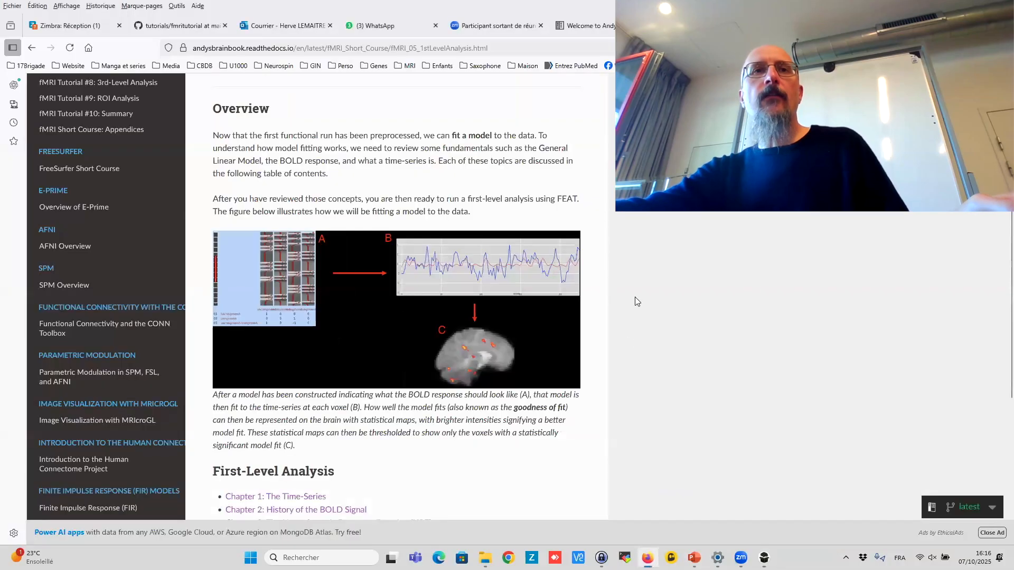
{"action": "scroll", "coordinate": [554, 213], "scroll_direction": "down", "scroll_amount": 1}
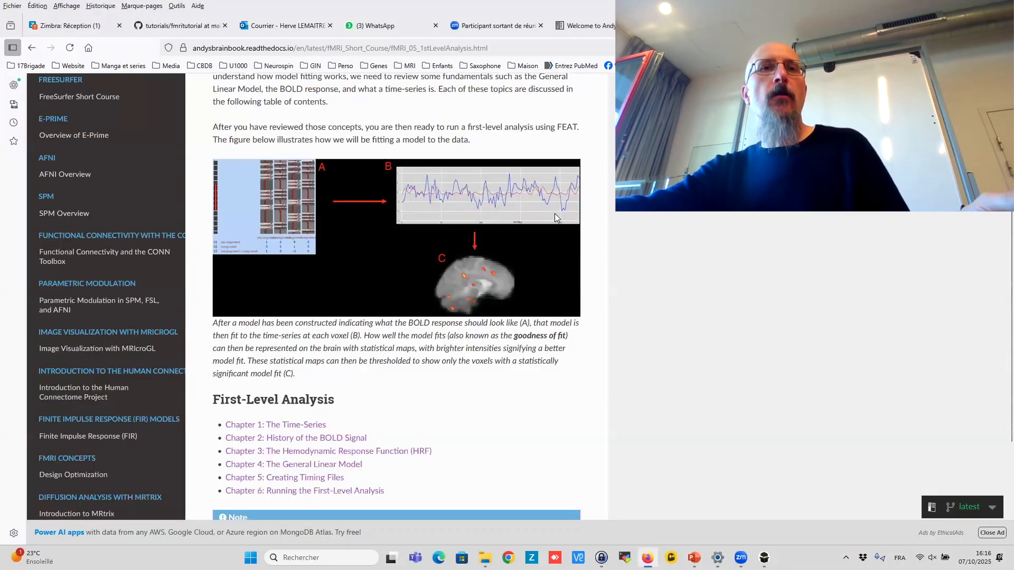
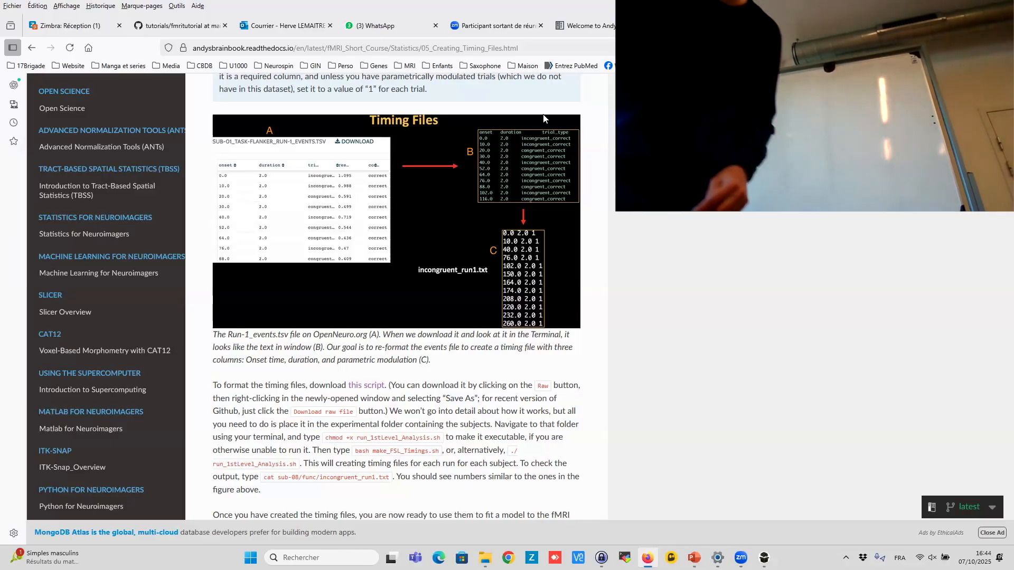
- Open the Chapter 6: Running the First-Level Analysis tutorial page and scroll through its Stats Tab instructions
{"action": "scroll", "coordinate": [642, 240], "scroll_direction": "down", "scroll_amount": 3}
{"action": "left_click", "coordinate": [566, 450]}
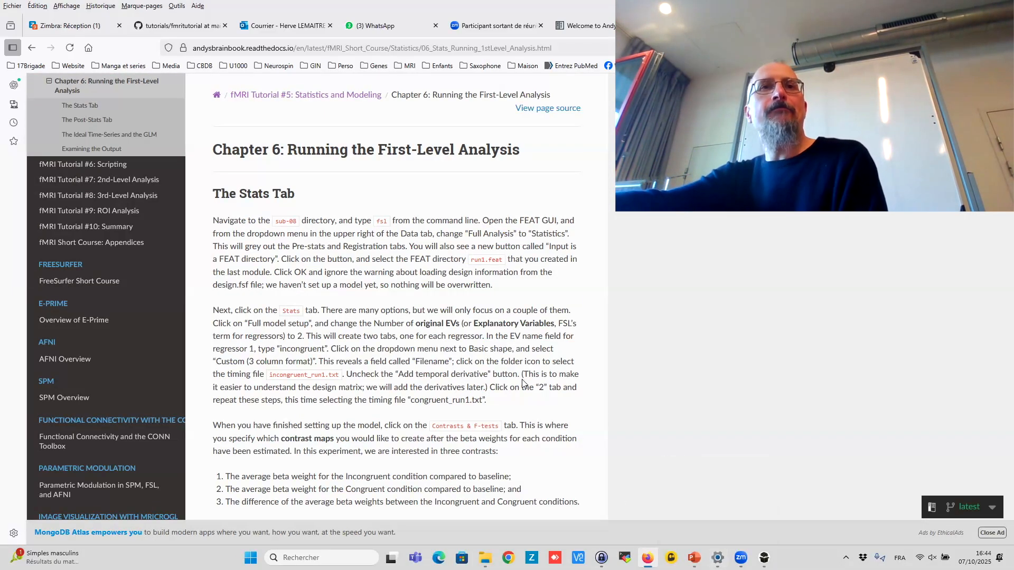
{"action": "scroll", "coordinate": [524, 383], "scroll_direction": "down", "scroll_amount": 2}
- Switch to the remote Desktop VNC session and close the existing FEAT window
{"action": "mouse_move", "coordinate": [764, 558]}
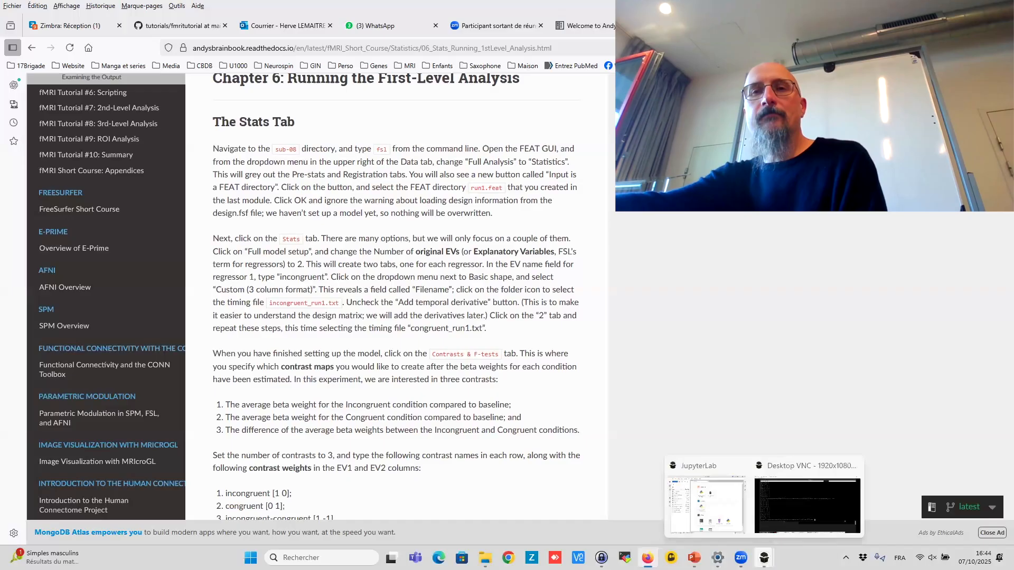
{"action": "left_click", "coordinate": [783, 521]}
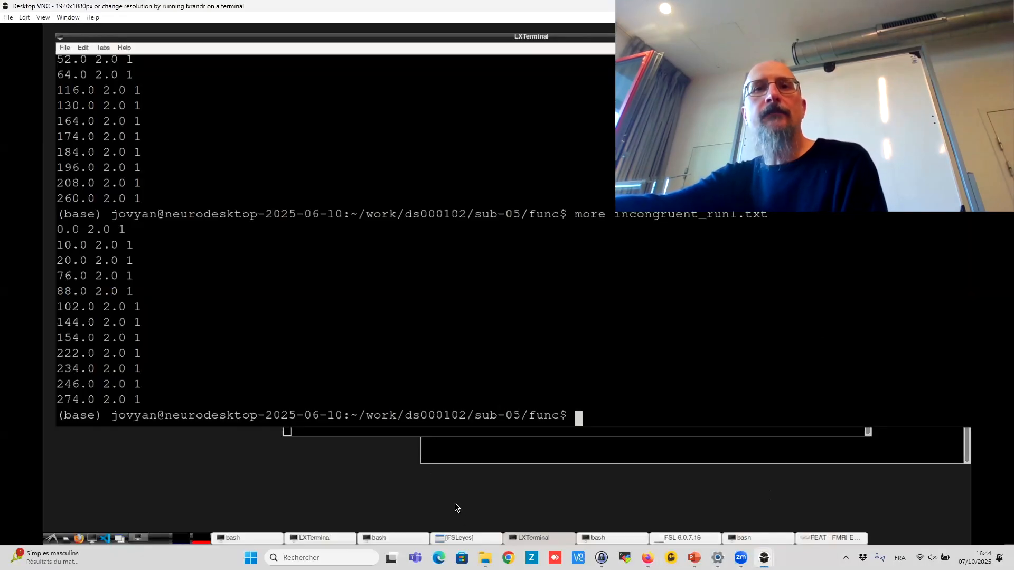
{"action": "left_click", "coordinate": [826, 535]}
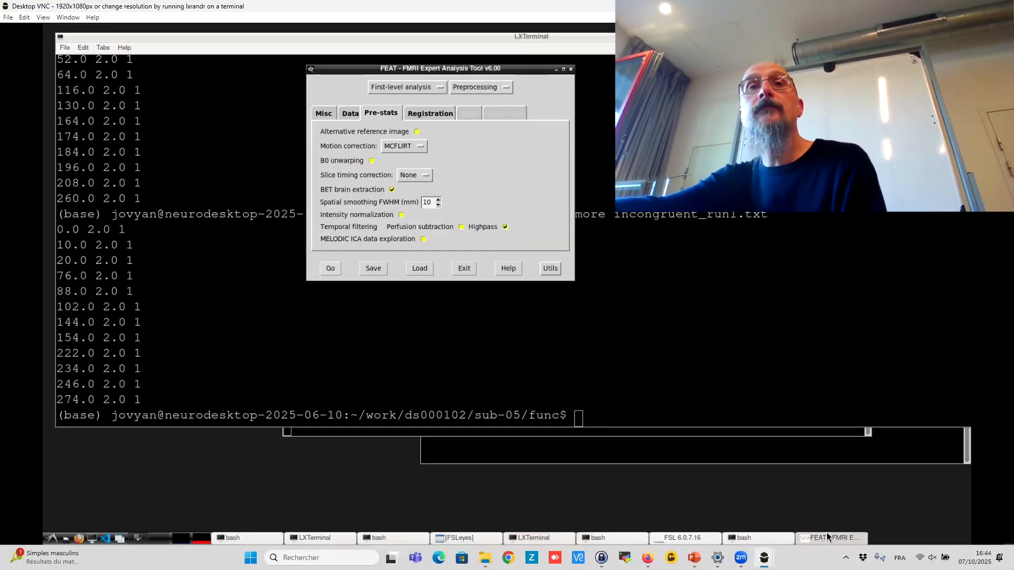
{"action": "left_click", "coordinate": [573, 71]}
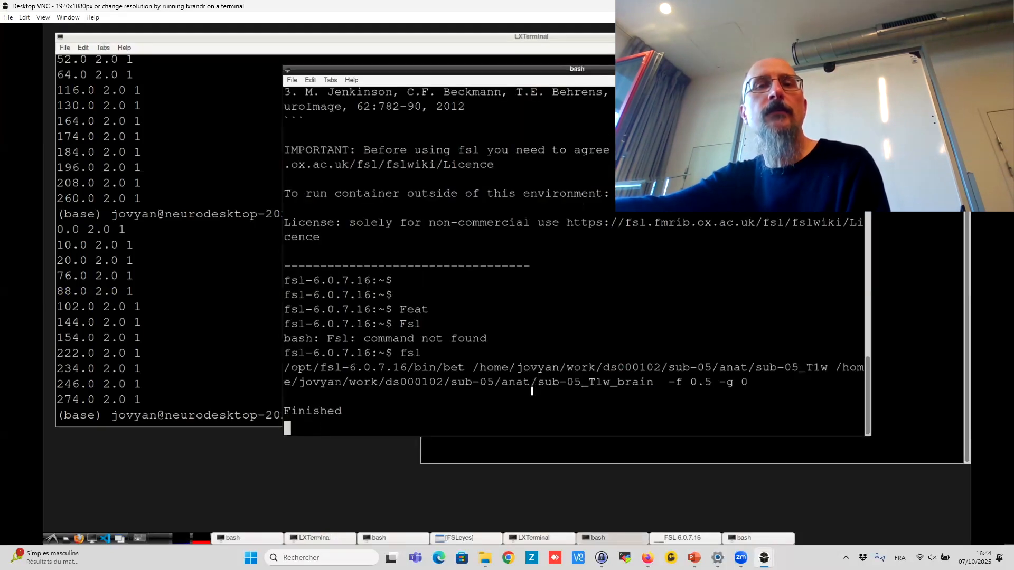
- Bring the FSL launcher forward and open a new FEAT FMRI analysis window from it
{"action": "left_click", "coordinate": [242, 534]}
{"action": "left_click", "coordinate": [318, 535]}
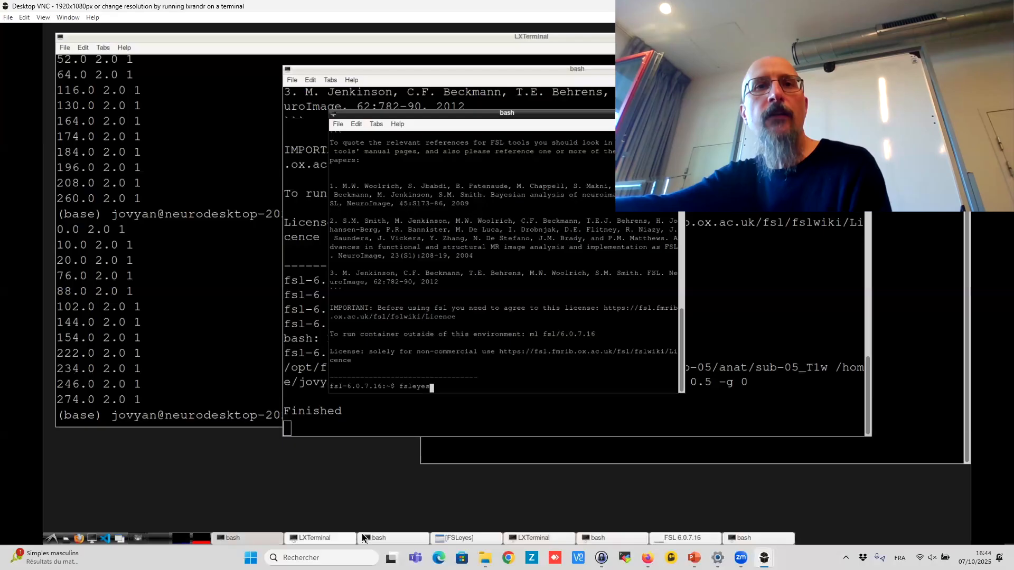
{"action": "left_click", "coordinate": [391, 537]}
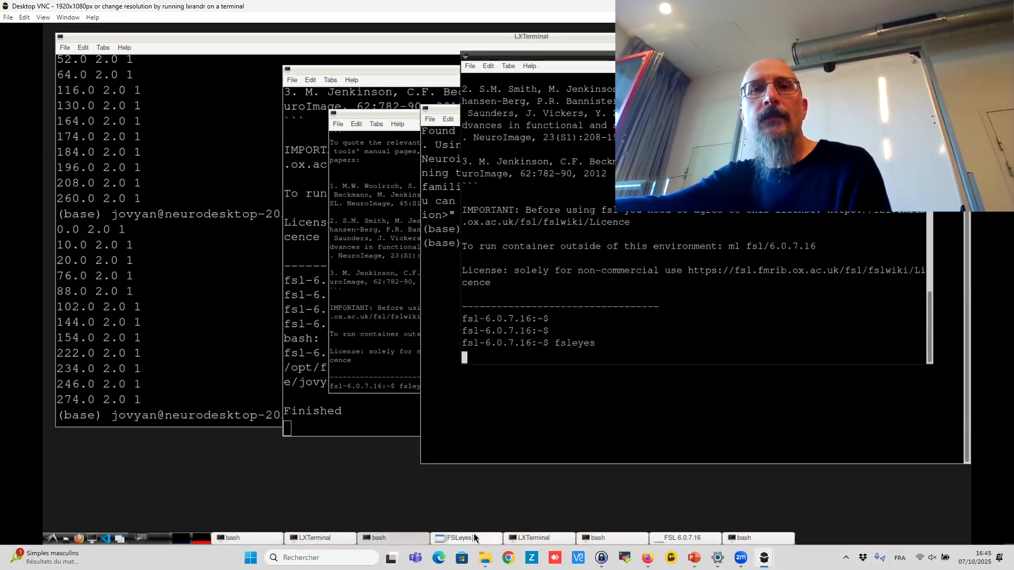
{"action": "left_click", "coordinate": [535, 536]}
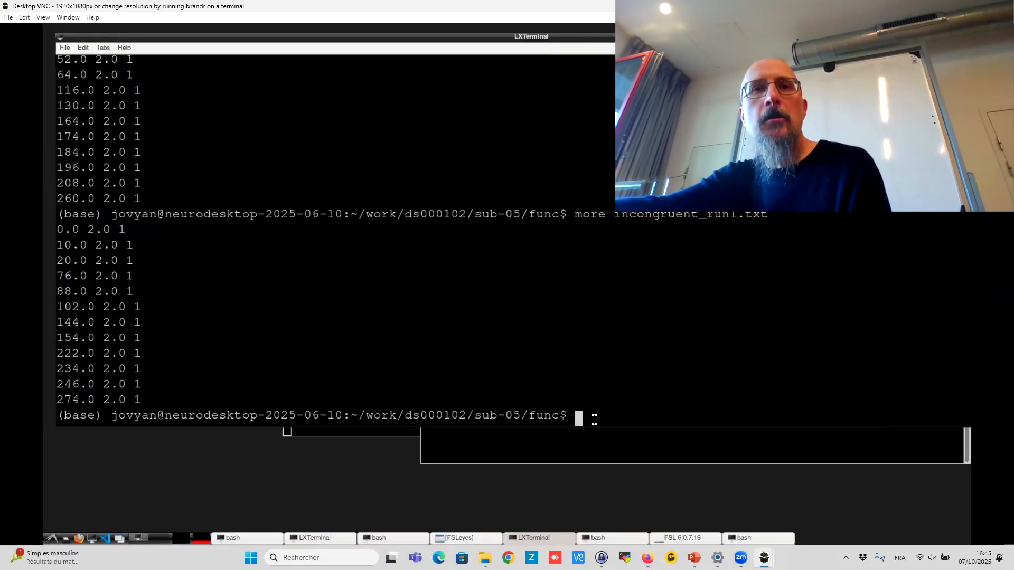
{"action": "left_click", "coordinate": [599, 539]}
{"action": "left_click", "coordinate": [687, 539]}
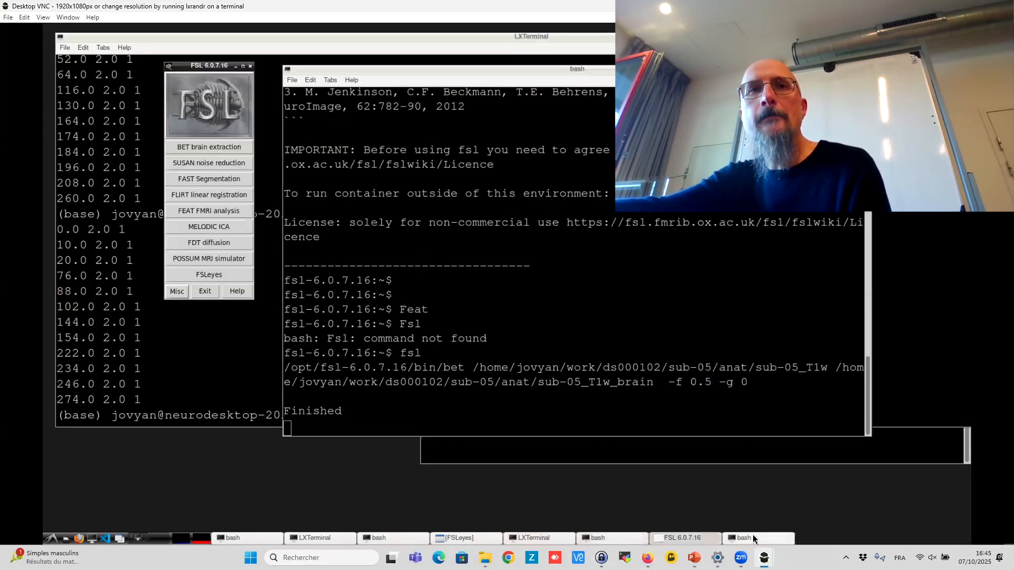
{"action": "left_click", "coordinate": [754, 539]}
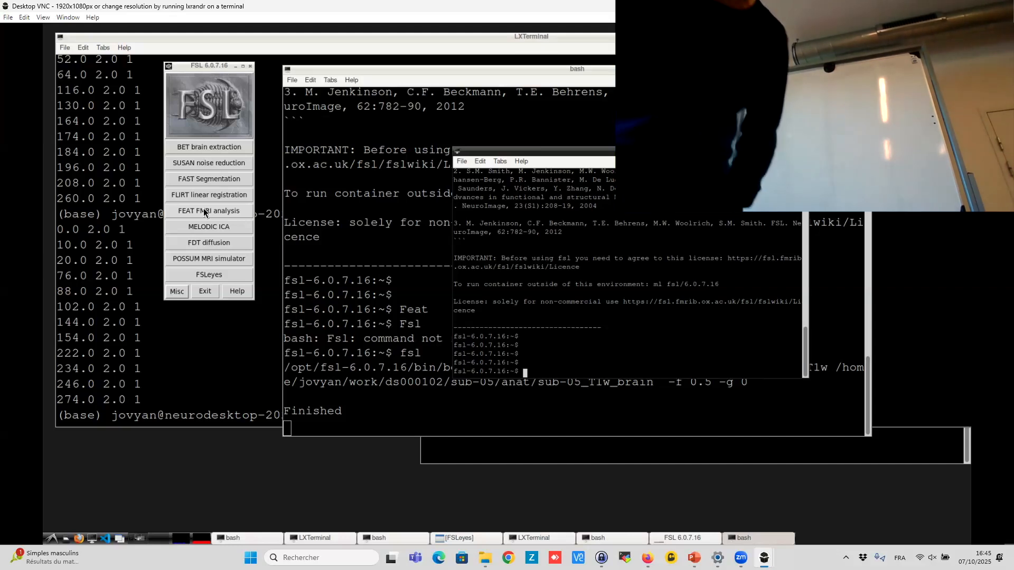
{"action": "left_click", "coordinate": [205, 212]}
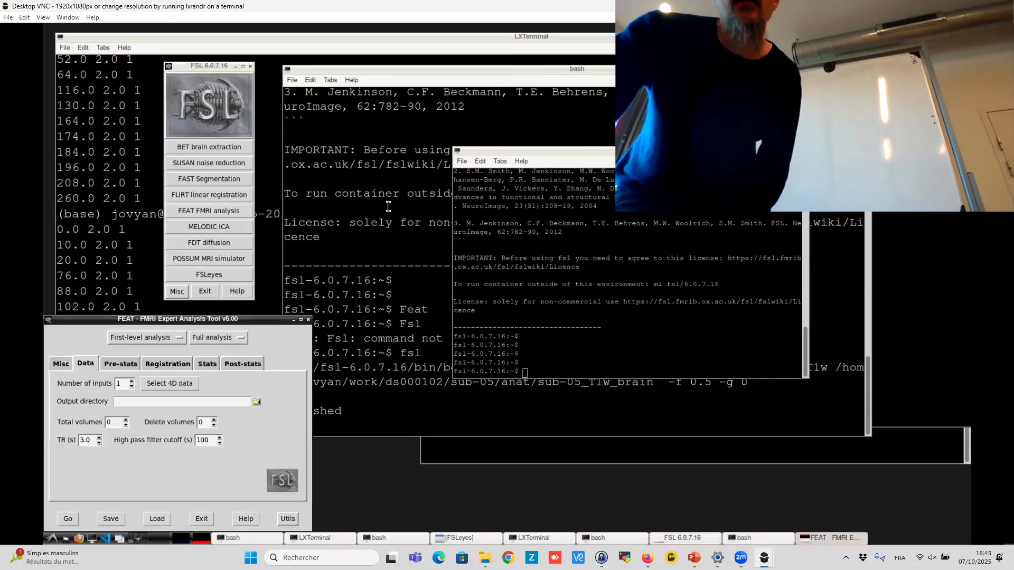
- Switch the FEAT analysis type from Full analysis to Statistics and mark the input as a FEAT directory
{"action": "left_click_drag", "start_coordinate": [175, 319], "coordinate": [500, 158]}
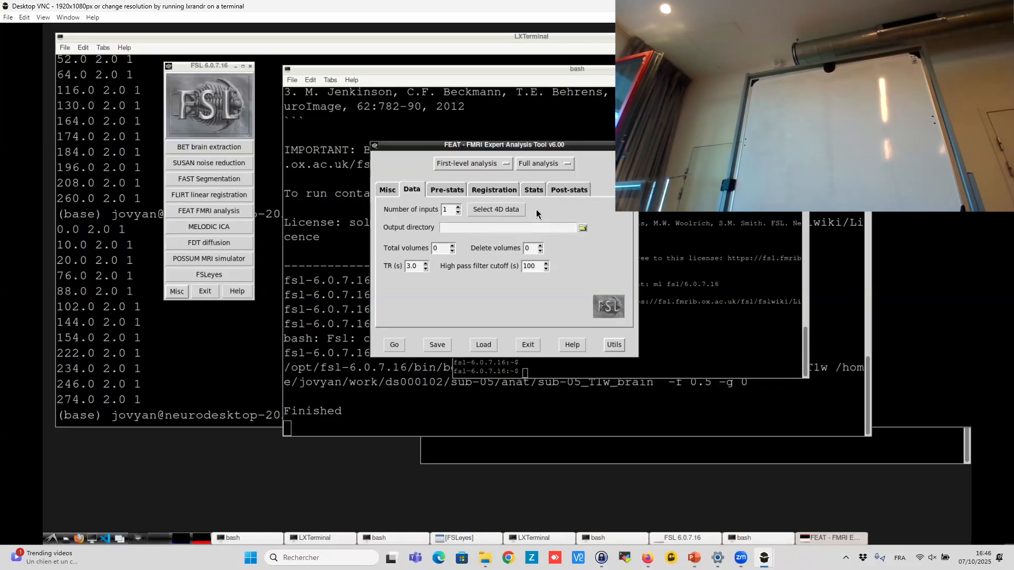
{"action": "left_click", "coordinate": [556, 165]}
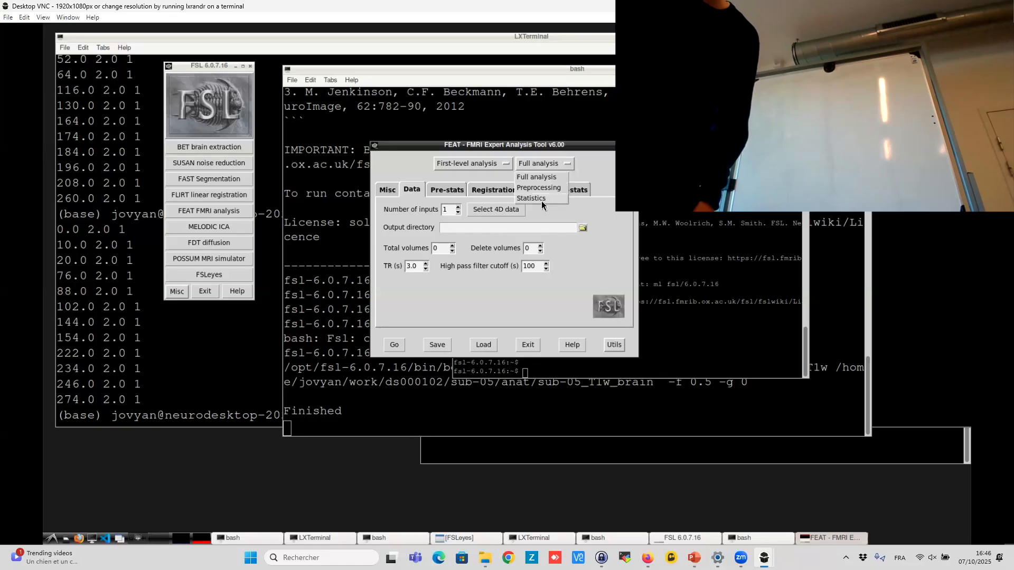
{"action": "left_click", "coordinate": [560, 199]}
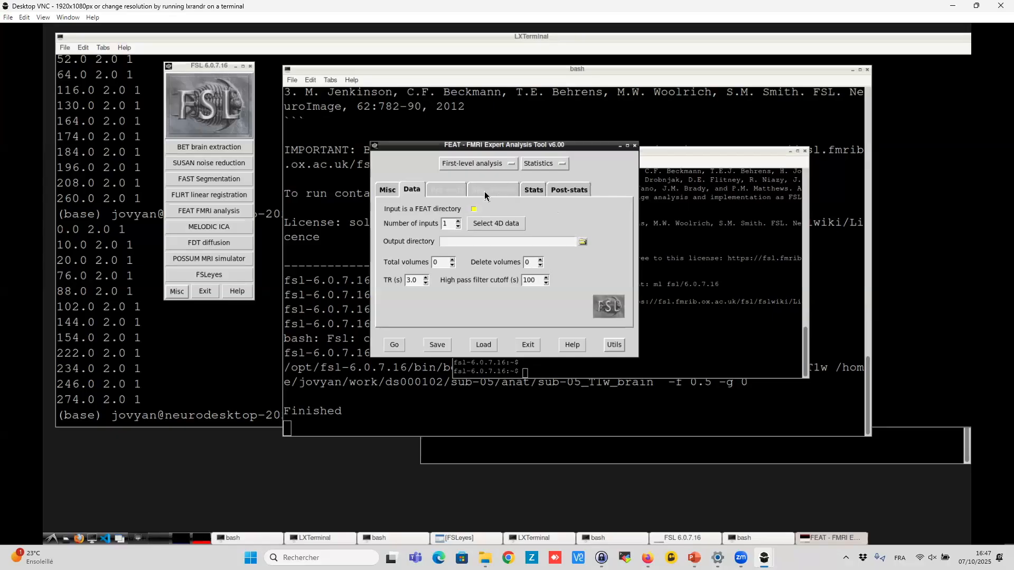
{"action": "left_click", "coordinate": [474, 209]}
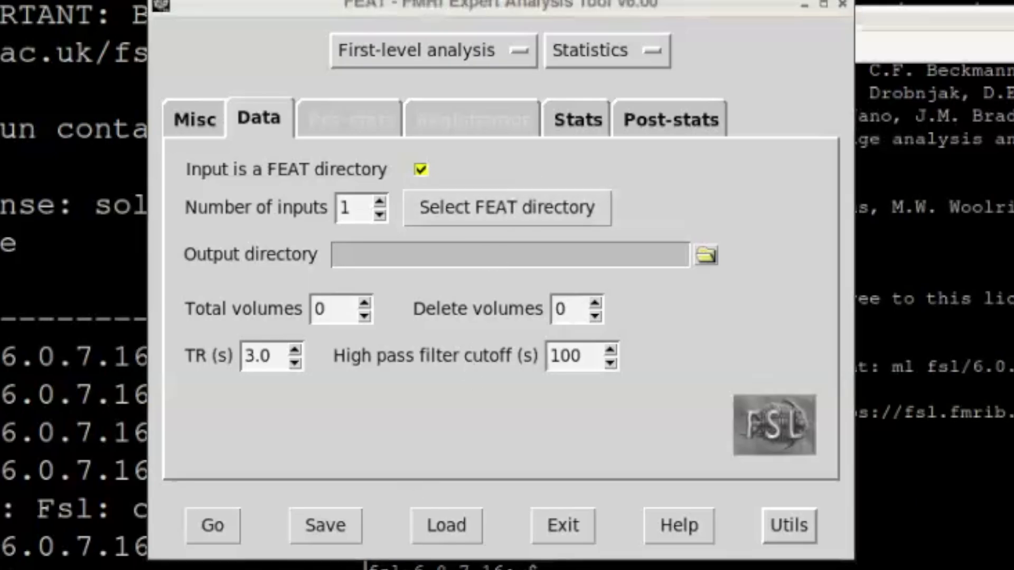
- Select /home/jovyan/sub-05-run1.feat as the input FEAT directory and dismiss the design-loading messages
{"action": "left_click_drag", "start_coordinate": [822, 67], "coordinate": [752, 138]}
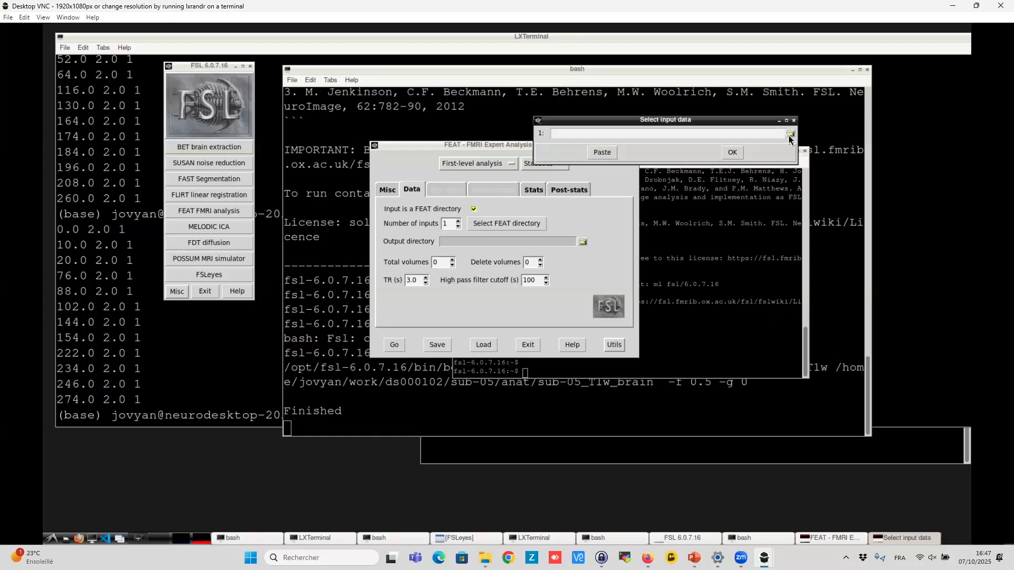
{"action": "left_click", "coordinate": [790, 135]}
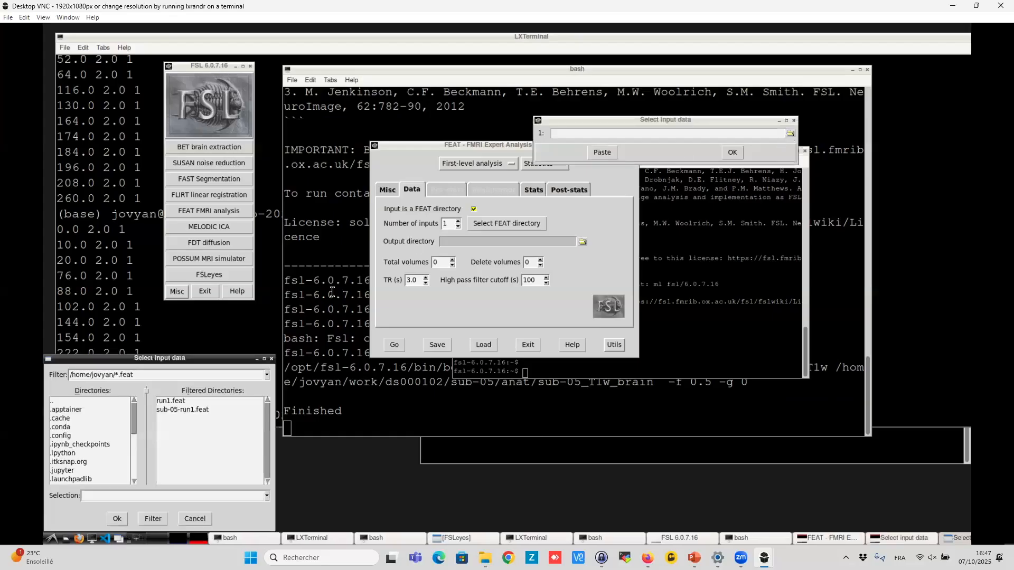
{"action": "left_click", "coordinate": [203, 411]}
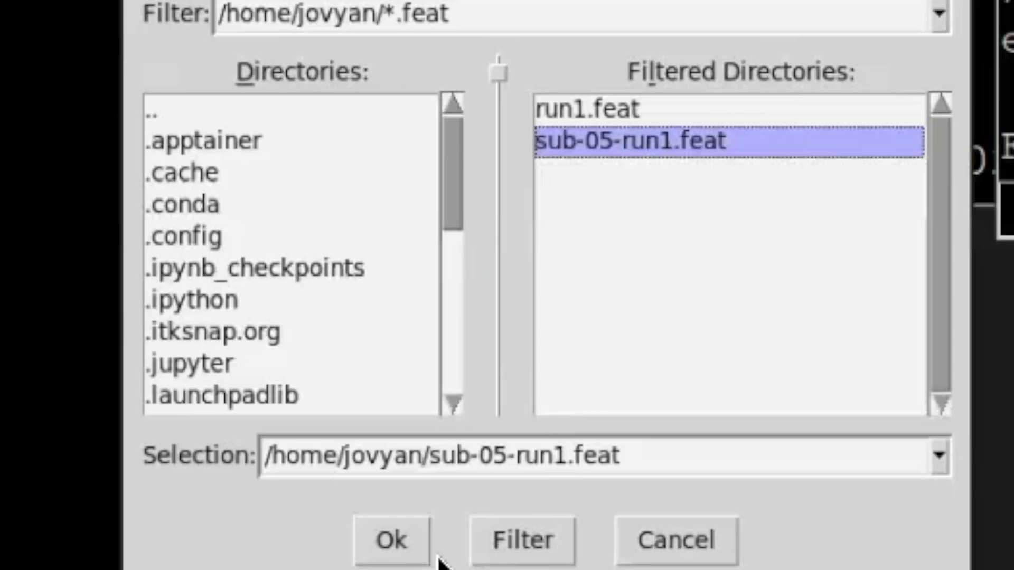
{"action": "left_click", "coordinate": [118, 520]}
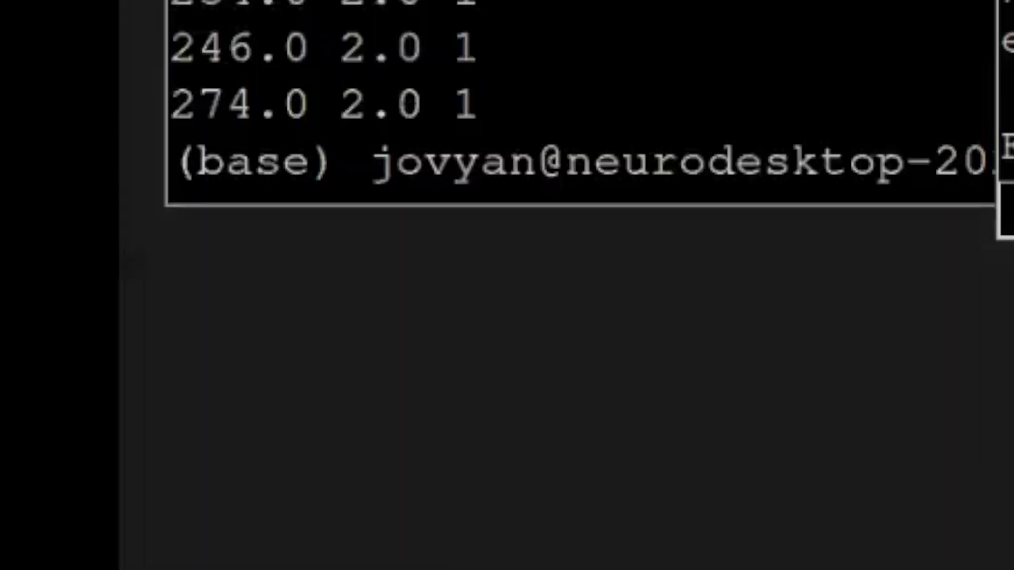
{"action": "left_click", "coordinate": [729, 153]}
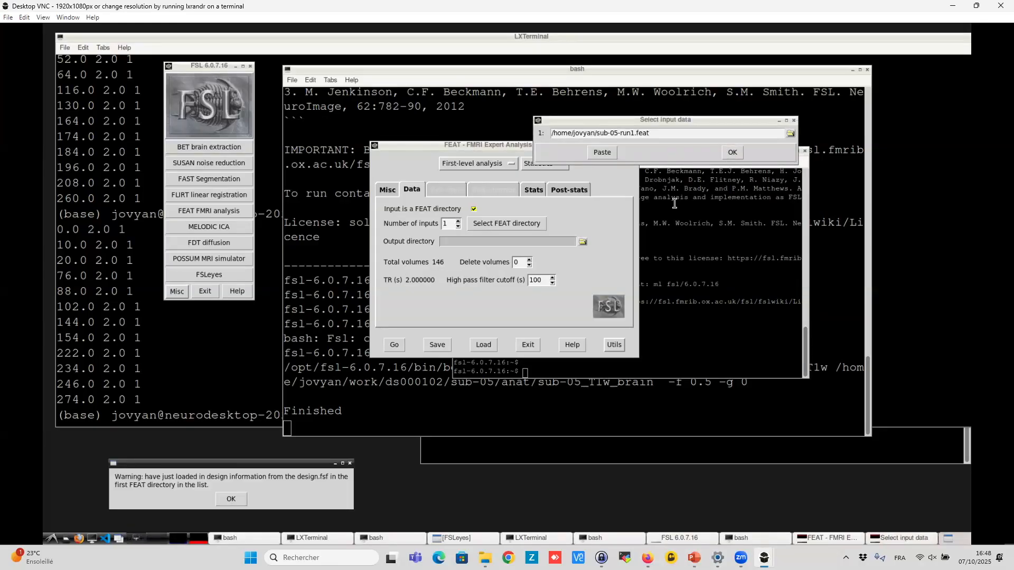
{"action": "left_click", "coordinate": [733, 149]}
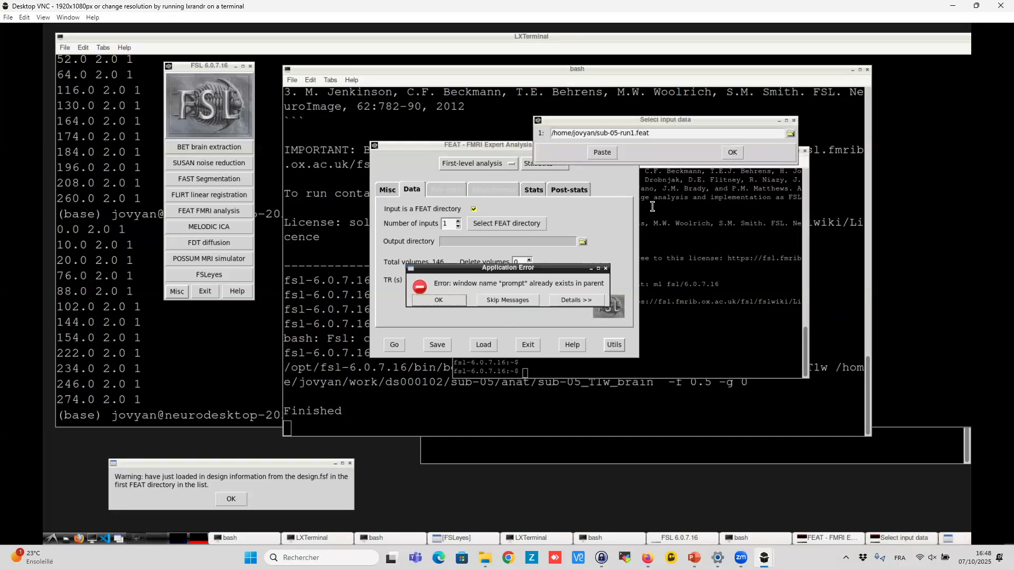
{"action": "left_click", "coordinate": [606, 270]}
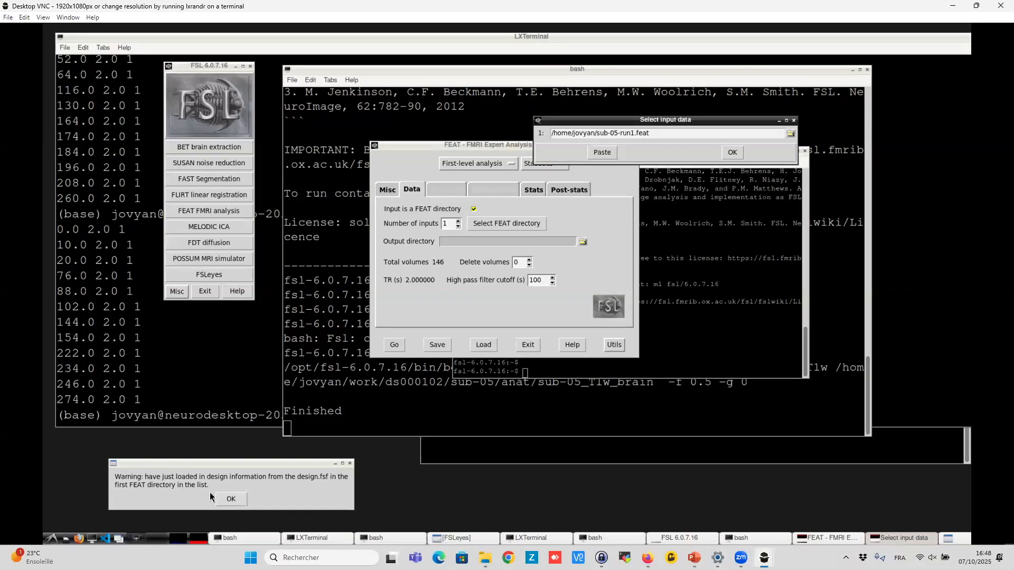
{"action": "left_click_drag", "start_coordinate": [222, 463], "coordinate": [465, 214]}
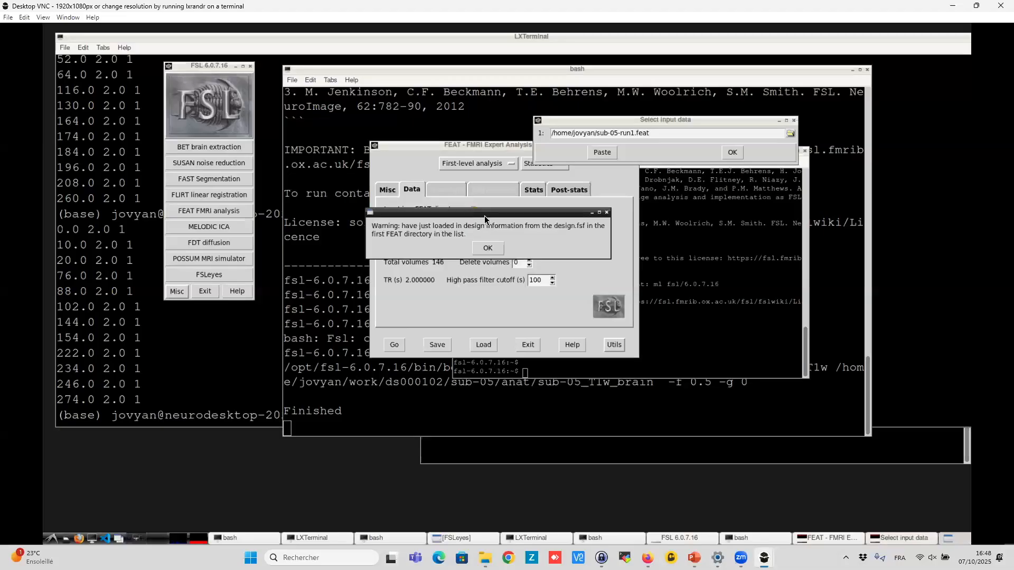
{"action": "left_click", "coordinate": [486, 245]}
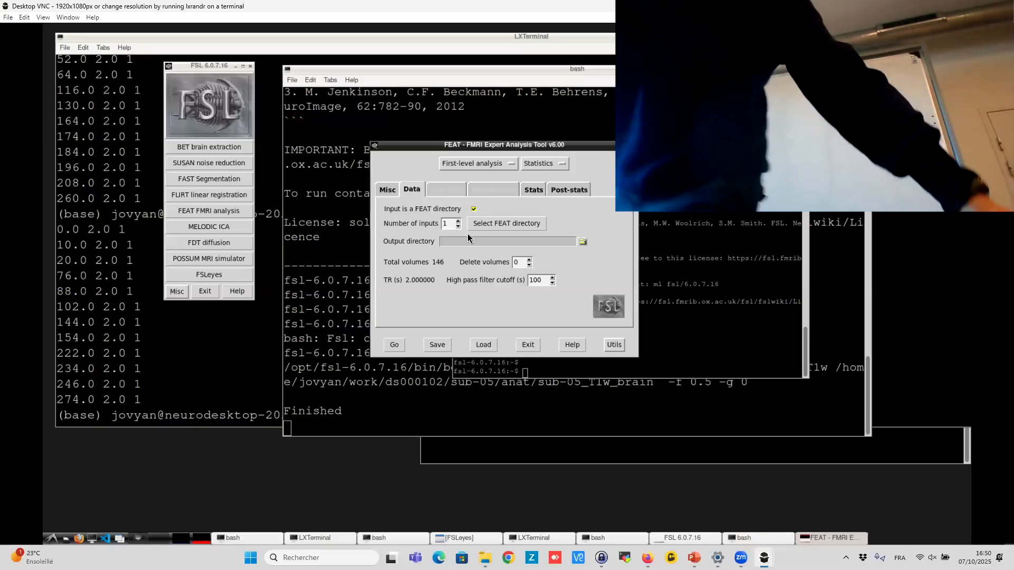
- Open the full model setup from the Stats tab and set the number of original EVs to 2
{"action": "left_click", "coordinate": [532, 190]}
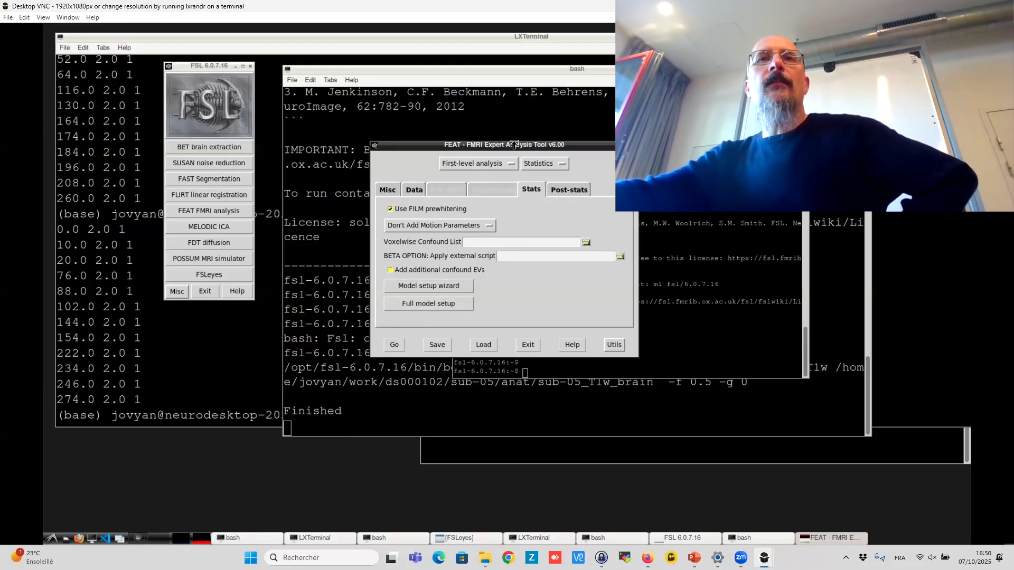
{"action": "left_click_drag", "start_coordinate": [512, 143], "coordinate": [562, 105]}
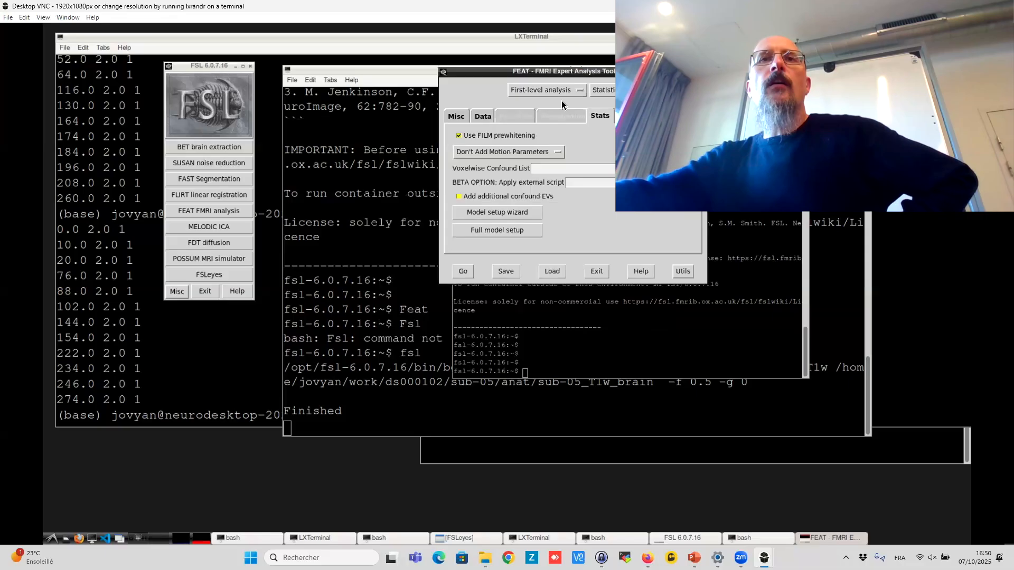
{"action": "left_click", "coordinate": [496, 230]}
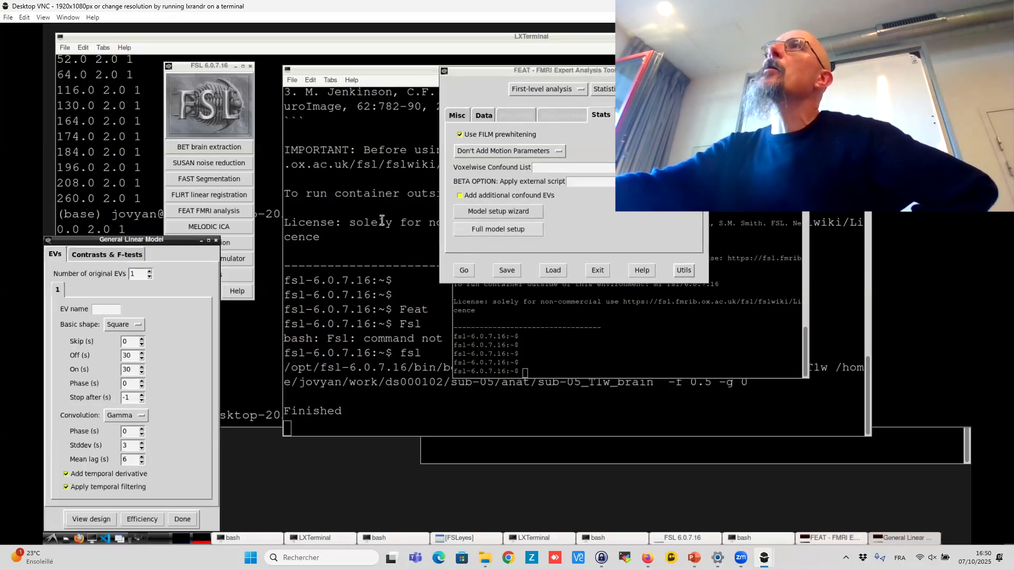
{"action": "left_click_drag", "start_coordinate": [145, 240], "coordinate": [553, 89]}
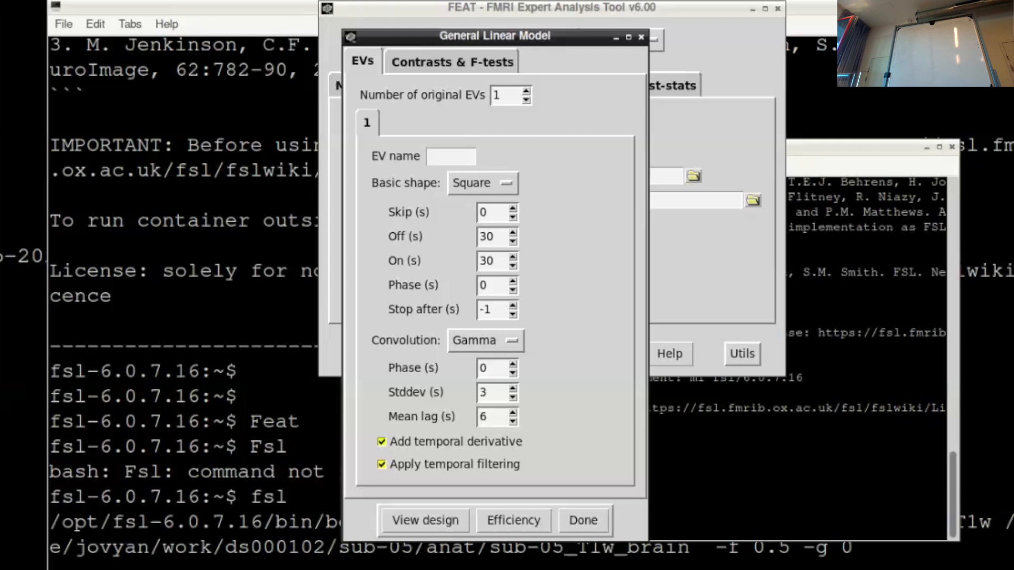
{"action": "left_click", "coordinate": [526, 92]}
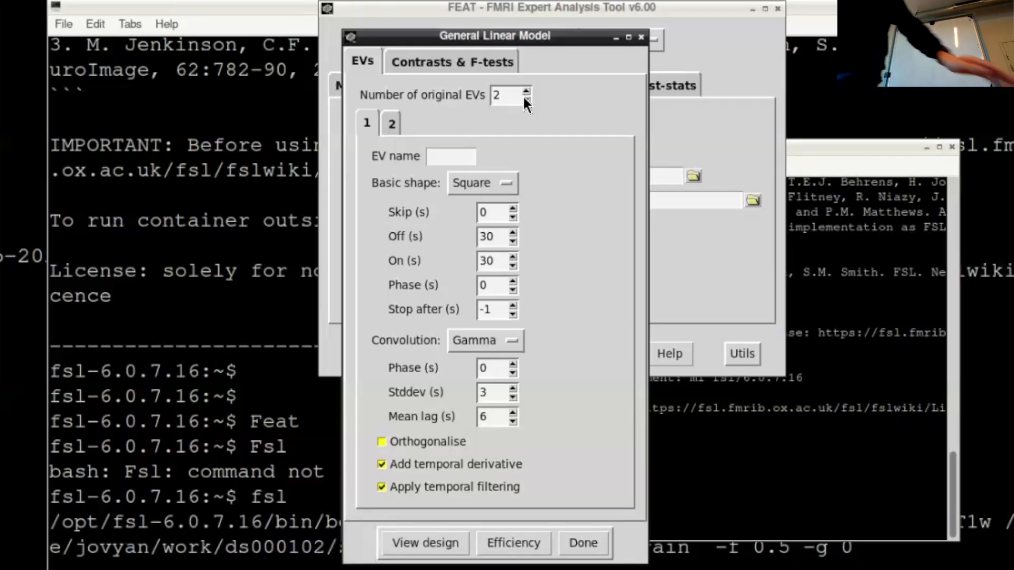
- Name EV 1 "cong" and set its basic shape to Custom (3 column format)
{"action": "left_click", "coordinate": [441, 158]}
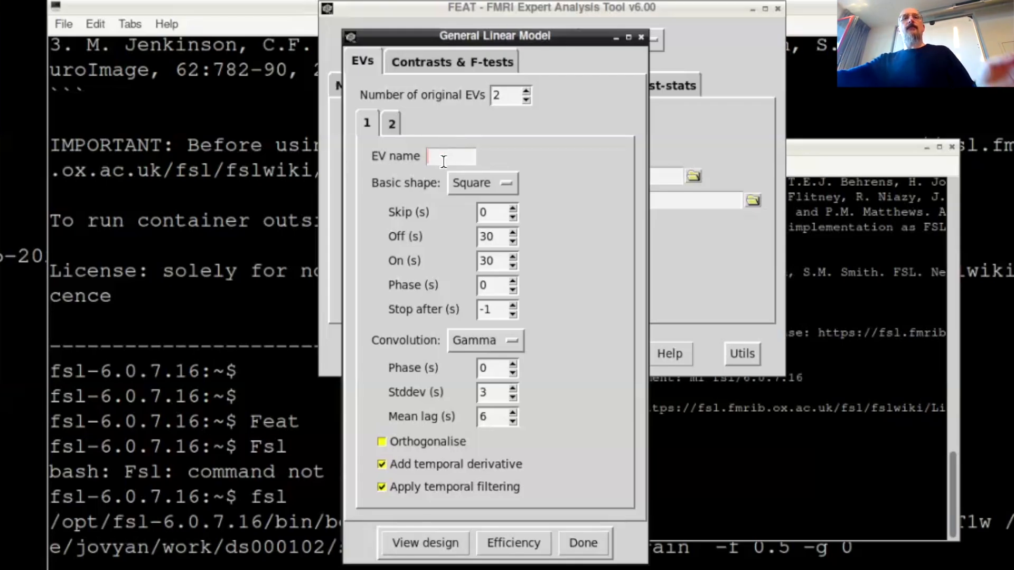
{"action": "type", "text": "cong"}
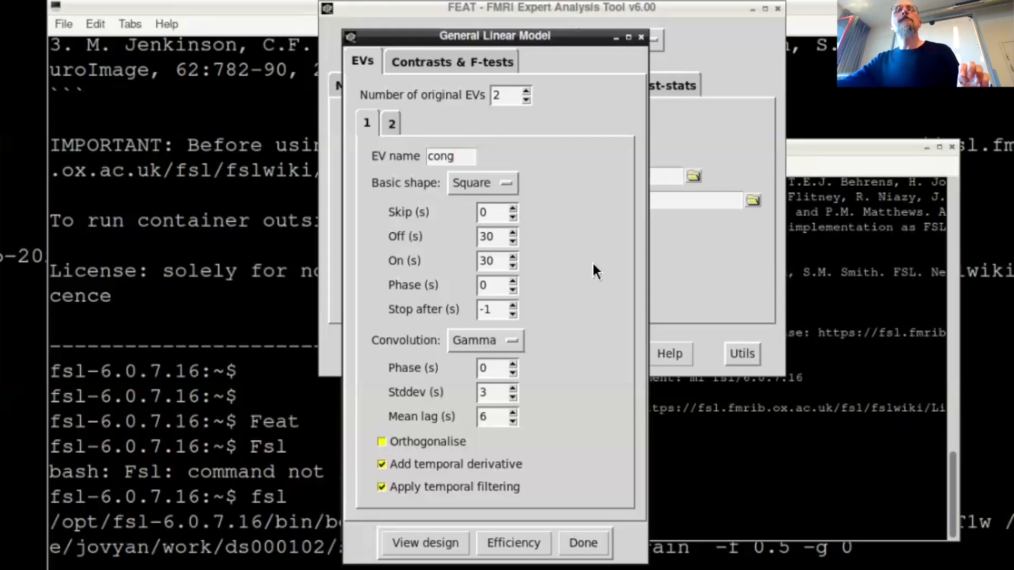
{"action": "left_click", "coordinate": [510, 181]}
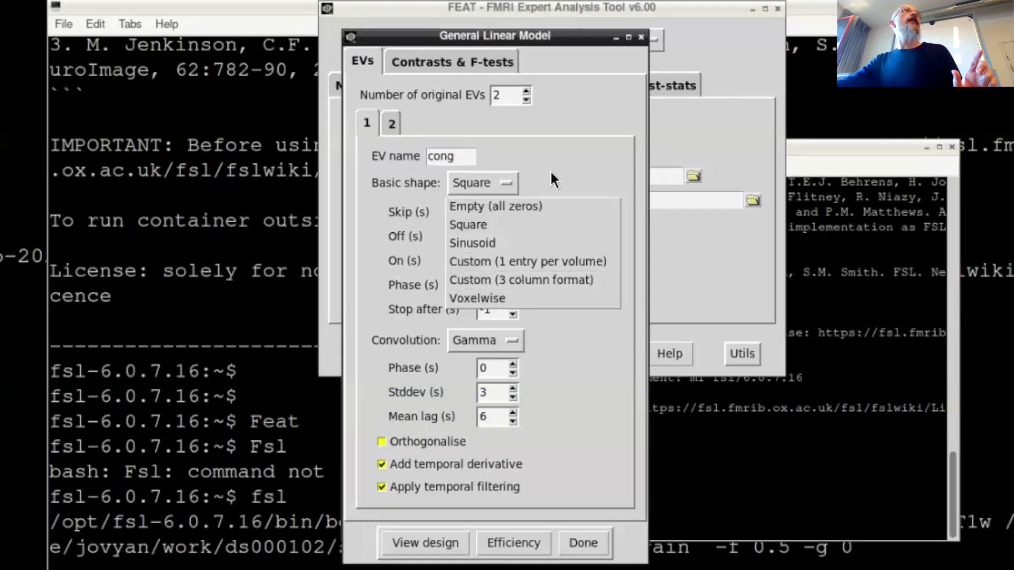
{"action": "left_click", "coordinate": [544, 280]}
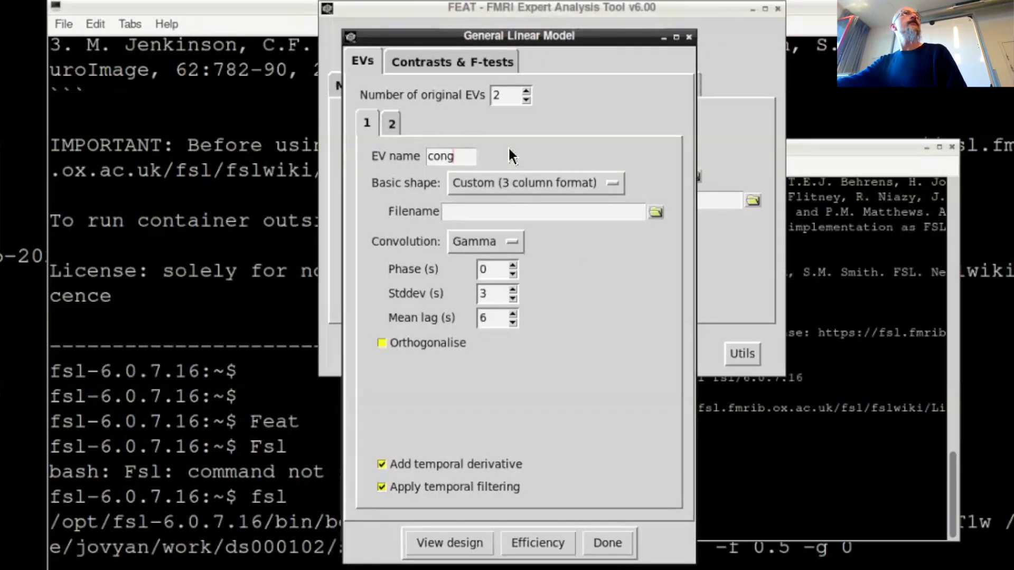
- Load congruent_run1.txt from /home/jovyan/work/ds000102/sub-05/func as the timing file for EV 1
{"action": "left_click", "coordinate": [654, 214]}
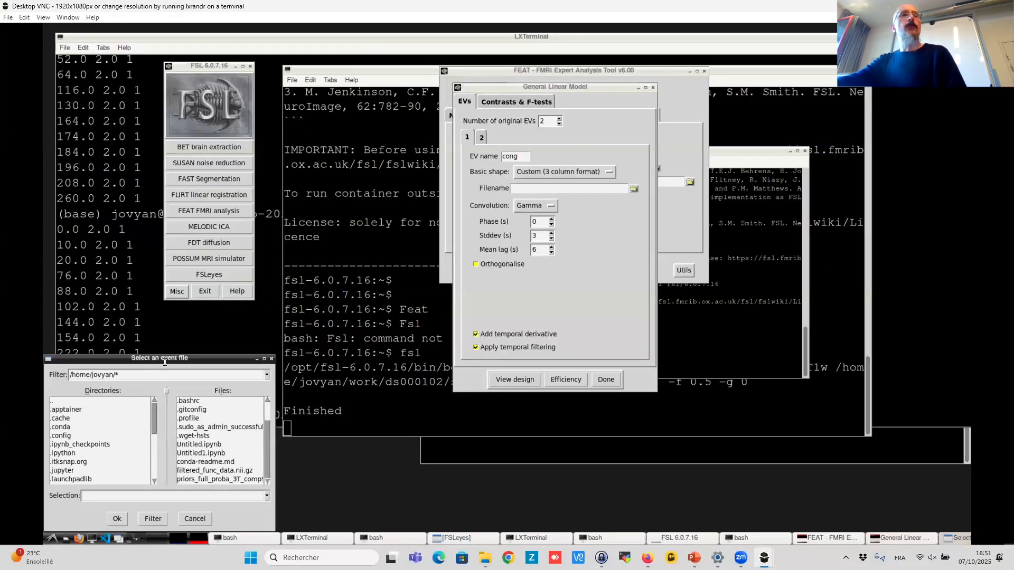
{"action": "left_click_drag", "start_coordinate": [172, 360], "coordinate": [262, 242]}
{"action": "scroll", "coordinate": [132, 353], "scroll_direction": "down", "scroll_amount": 5}
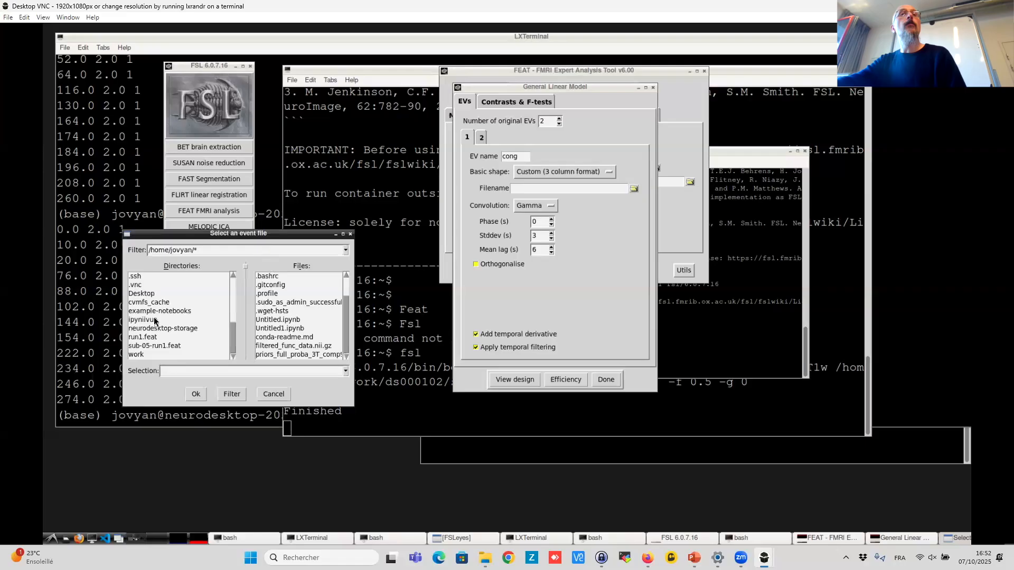
{"action": "double_click", "coordinate": [135, 354]}
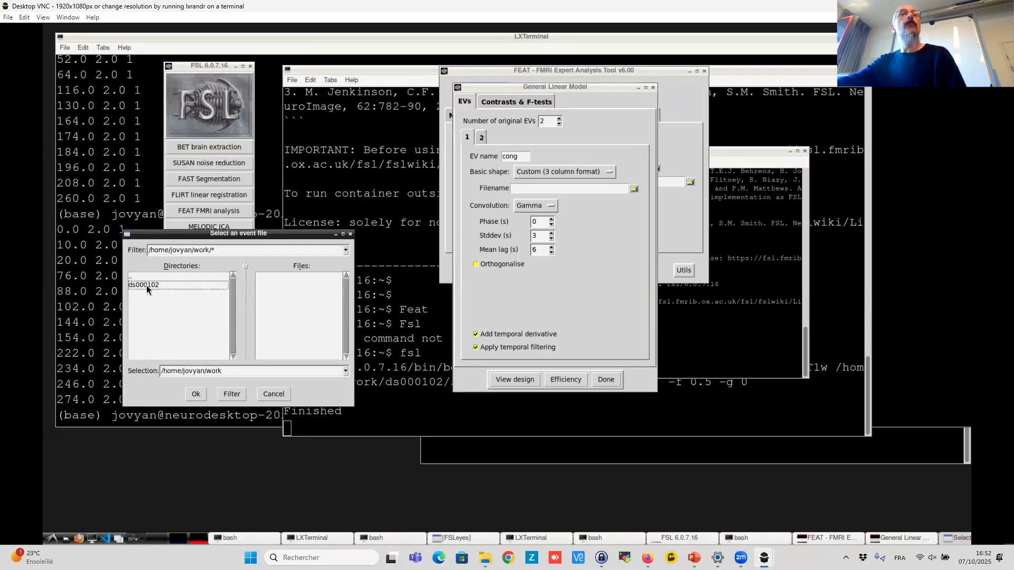
{"action": "double_click", "coordinate": [145, 286]}
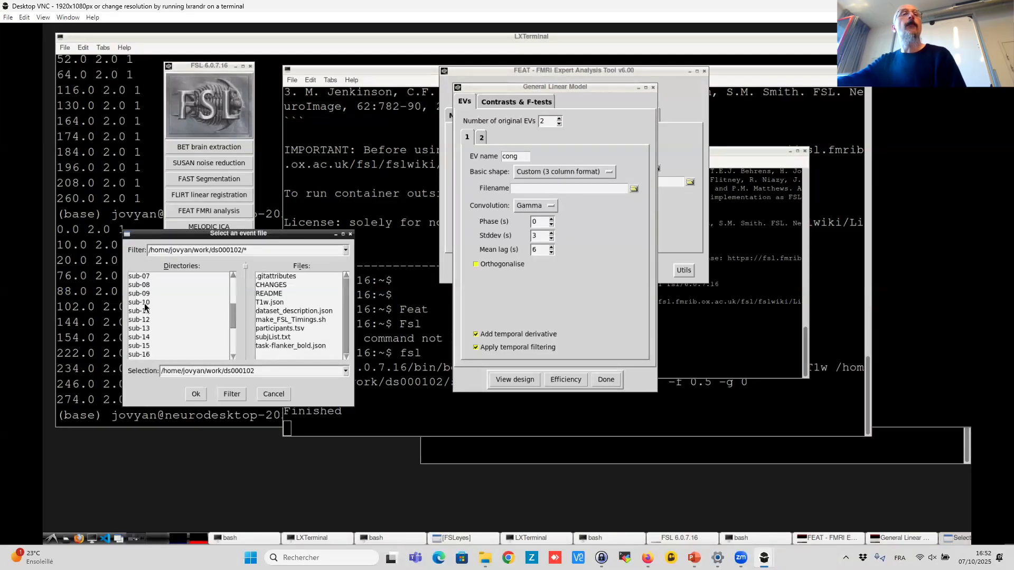
{"action": "scroll", "coordinate": [148, 299], "scroll_direction": "up", "scroll_amount": 3}
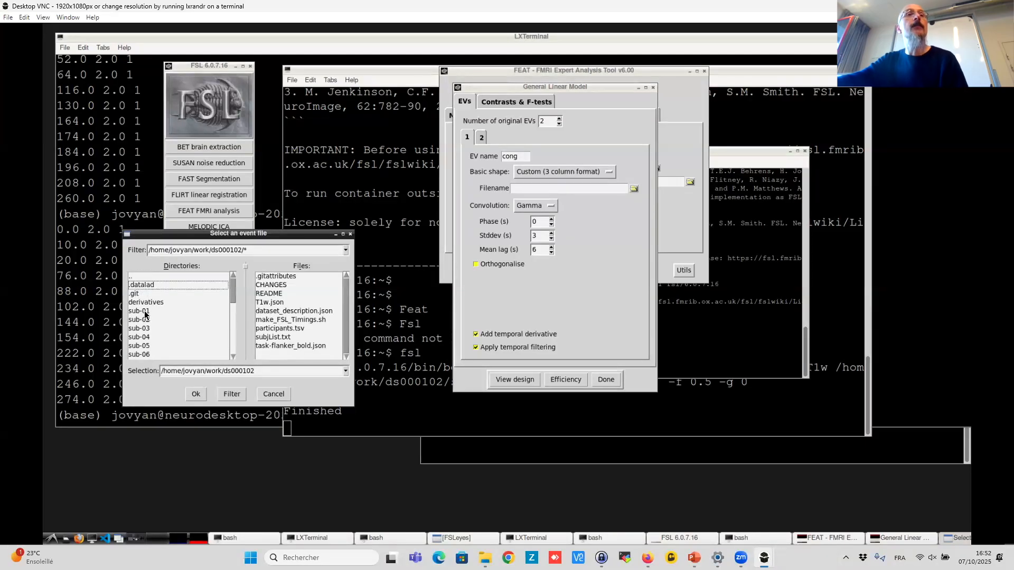
{"action": "left_click", "coordinate": [148, 338]}
{"action": "double_click", "coordinate": [147, 346]}
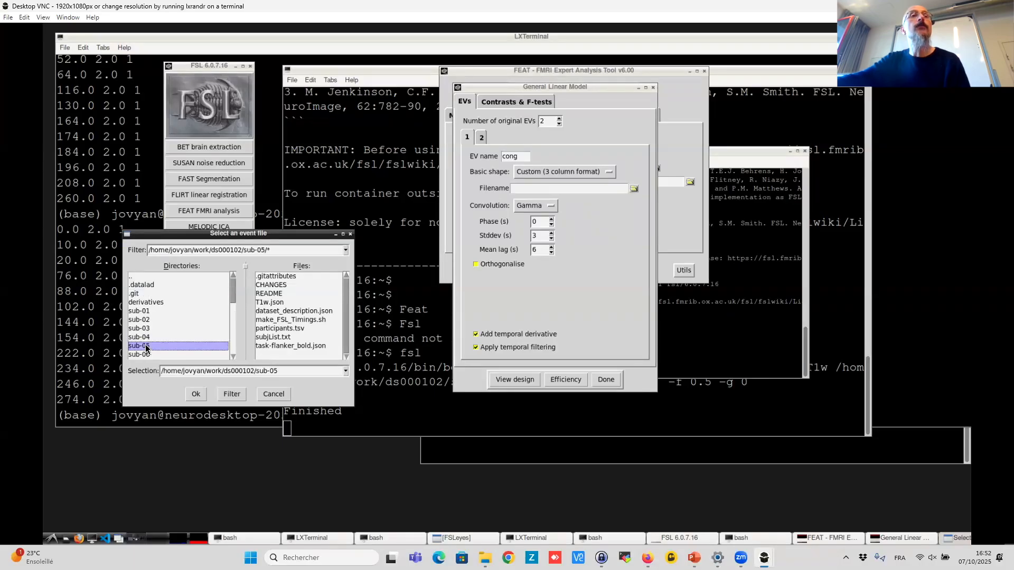
{"action": "double_click", "coordinate": [166, 297]}
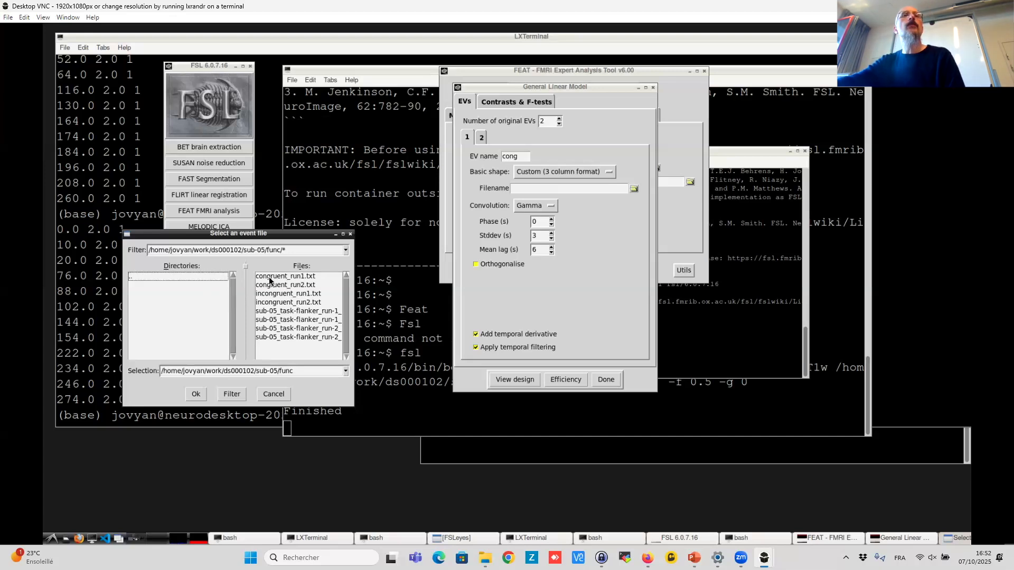
{"action": "left_click", "coordinate": [287, 277]}
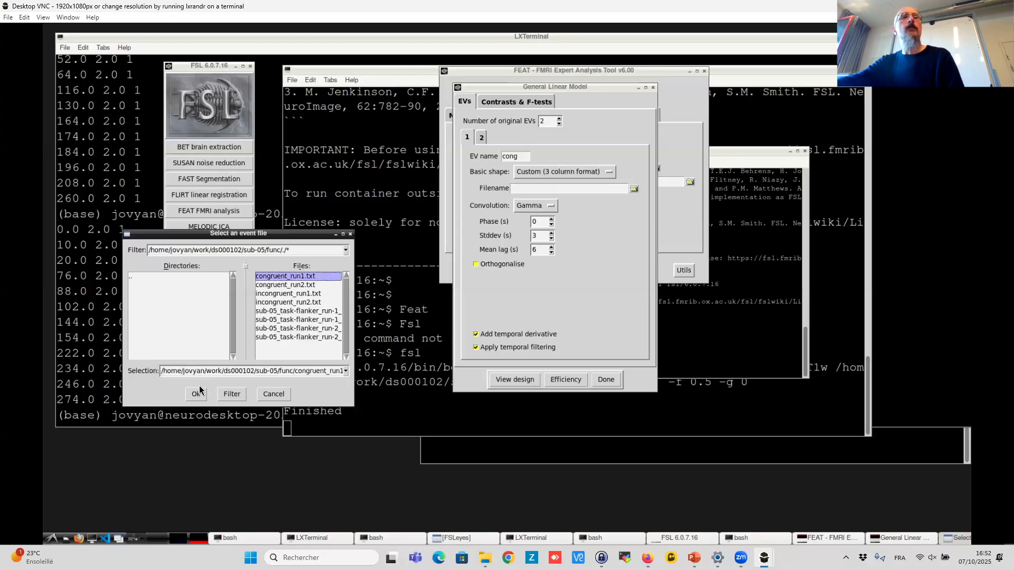
{"action": "left_click", "coordinate": [197, 394]}
- Name EV 2 "incong" and set its basic shape to Custom (3 column format)
{"action": "left_click", "coordinate": [481, 137]}
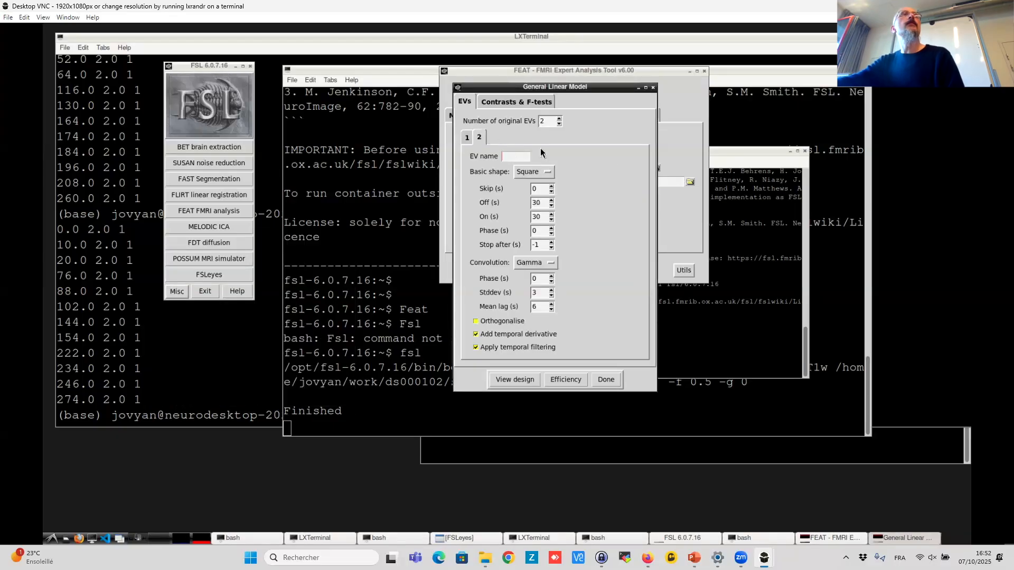
{"action": "type", "text": "incong"}
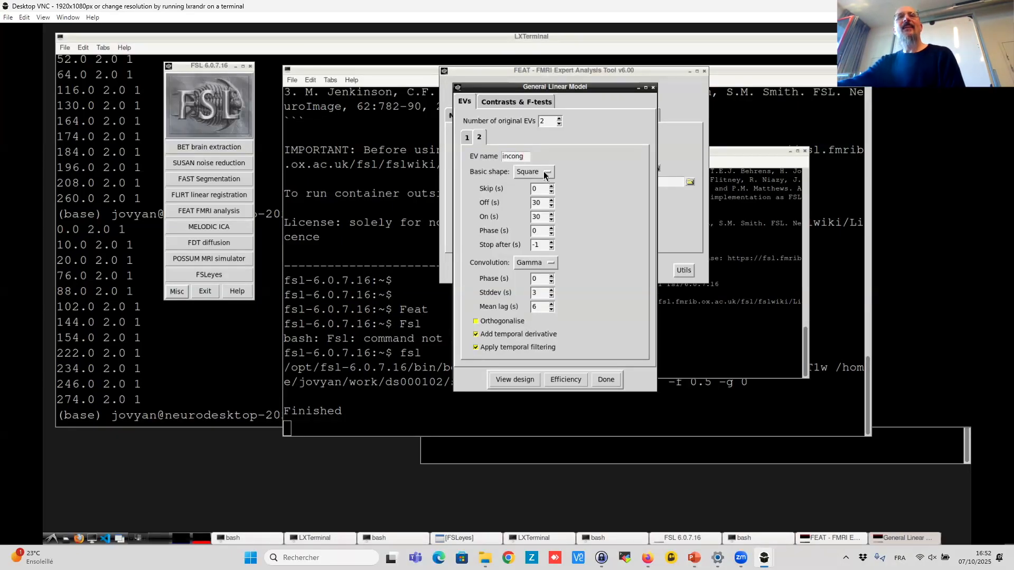
{"action": "left_click", "coordinate": [544, 173]}
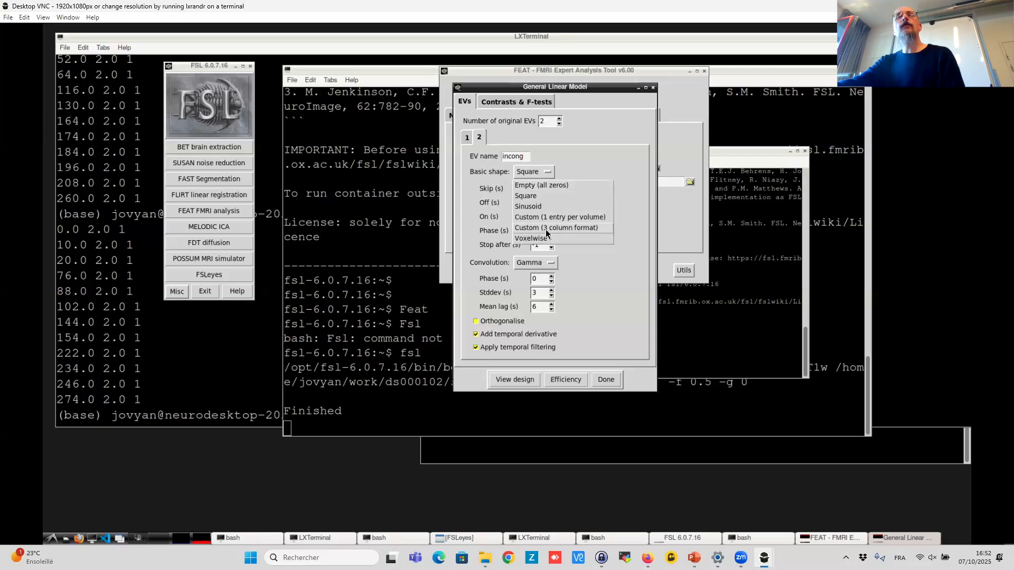
{"action": "left_click", "coordinate": [576, 231]}
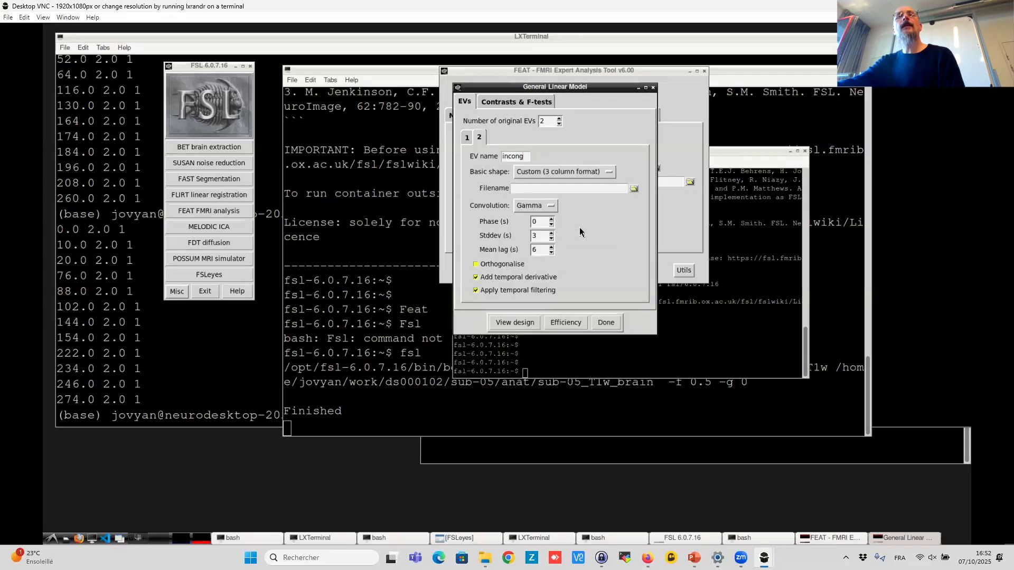
- Load incongruent_run1.txt from /home/jovyan/work/ds000102/sub-05/func as the timing file for EV 2
{"action": "left_click", "coordinate": [635, 190]}
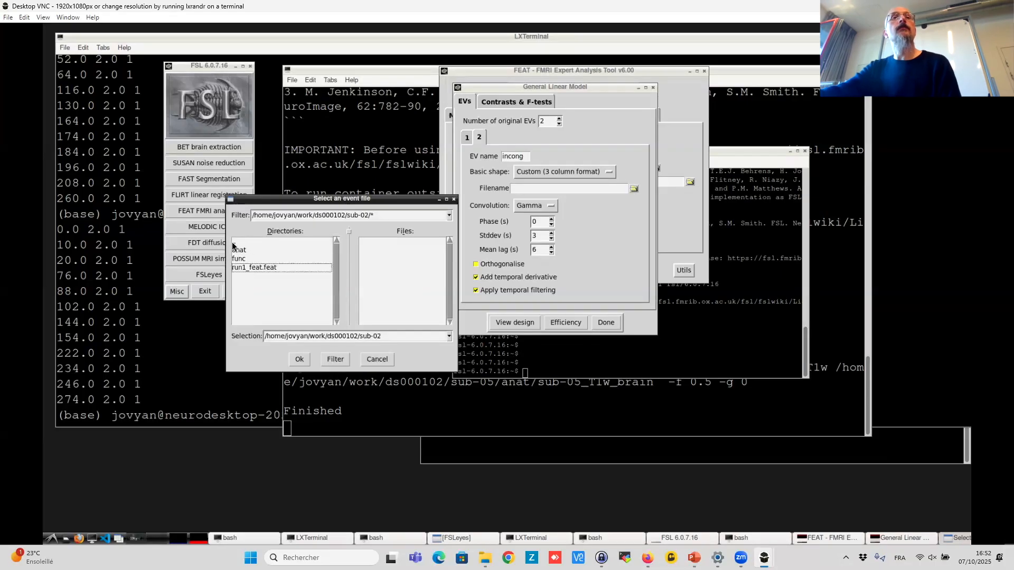
{"action": "double_click", "coordinate": [233, 243]}
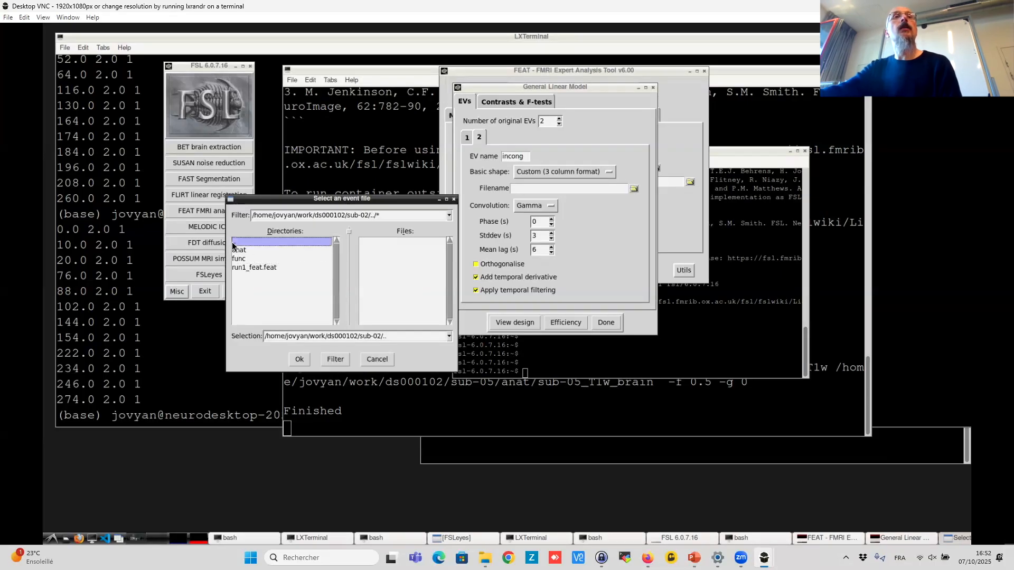
{"action": "double_click", "coordinate": [247, 311]}
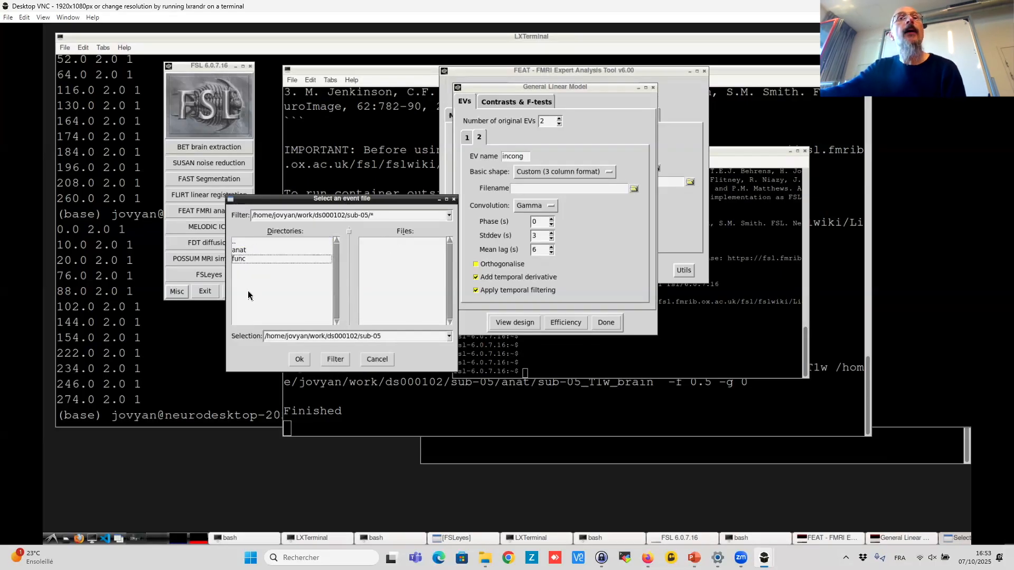
{"action": "double_click", "coordinate": [247, 264]}
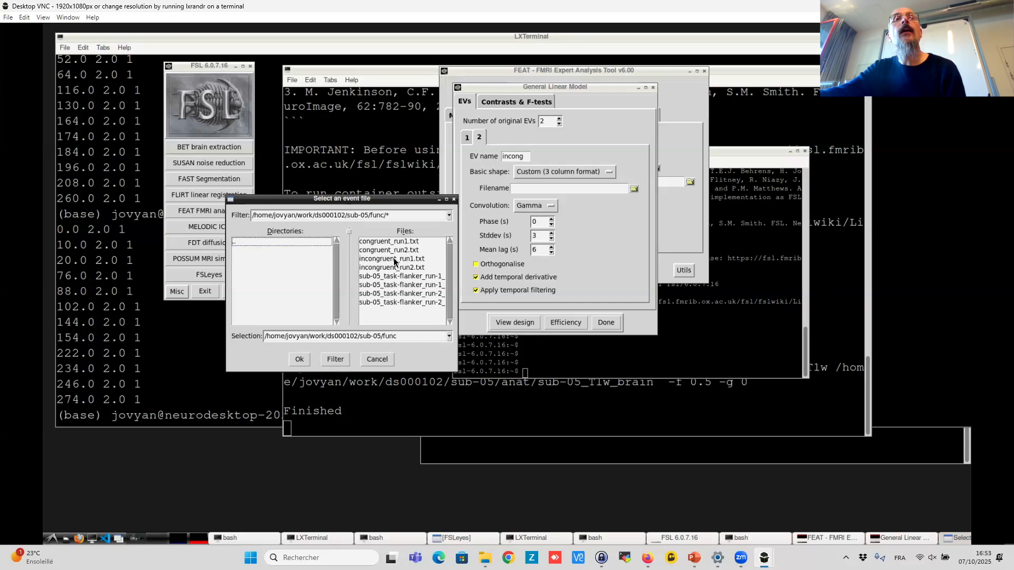
{"action": "left_click", "coordinate": [394, 259]}
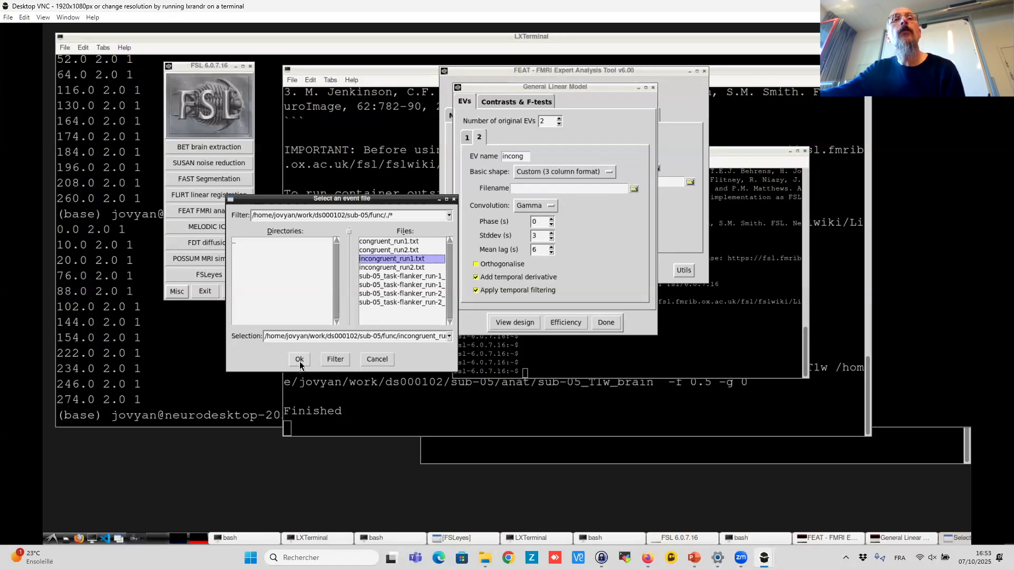
{"action": "left_click", "coordinate": [299, 360]}
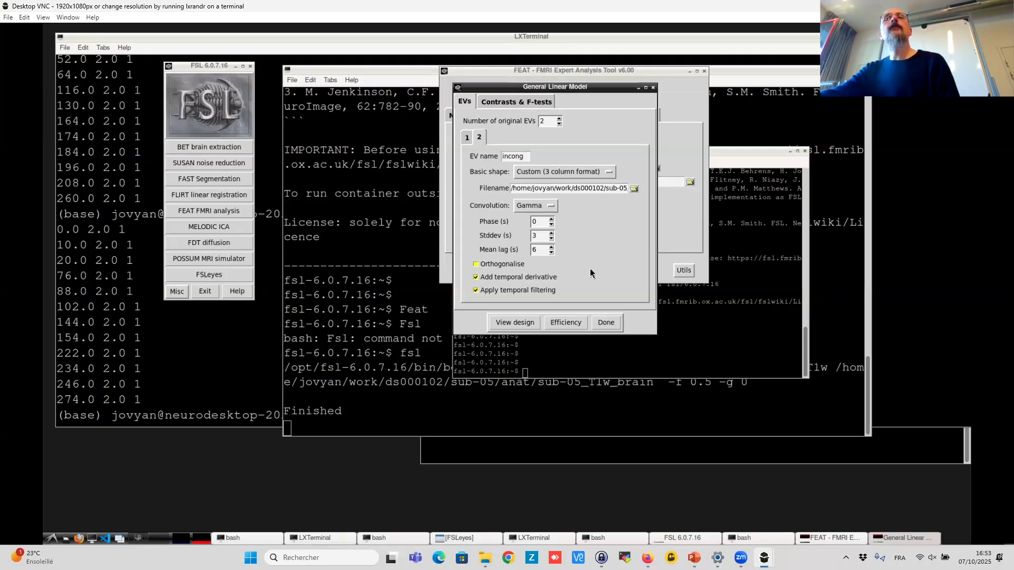
- Turn off the temporal derivative for EV 2 while keeping temporal filtering applied
{"action": "left_click", "coordinate": [485, 290]}
{"action": "left_click", "coordinate": [475, 275]}
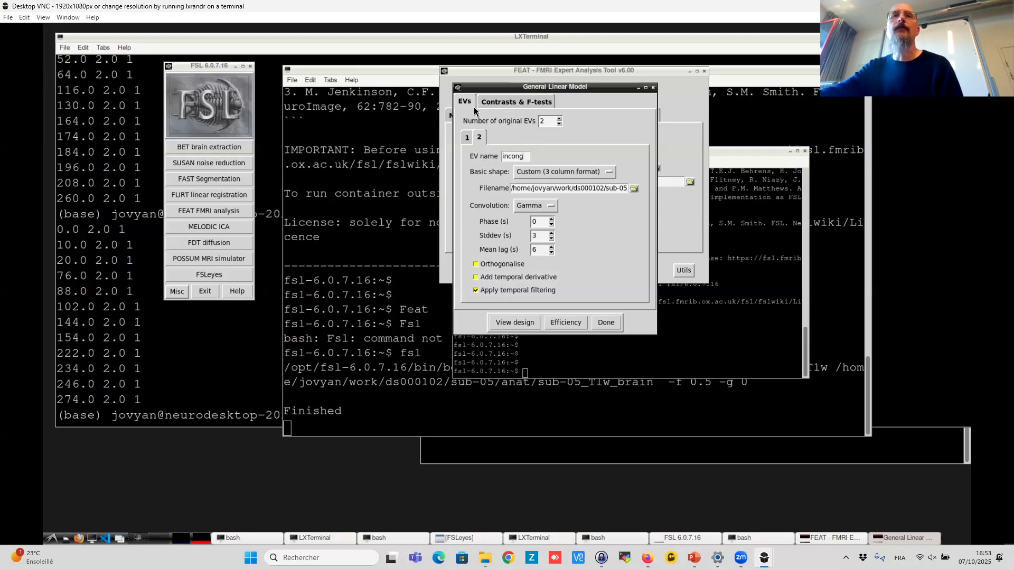
- Review the settings of EV 1 and EV 2 by switching between their tabs
{"action": "left_click", "coordinate": [464, 139]}
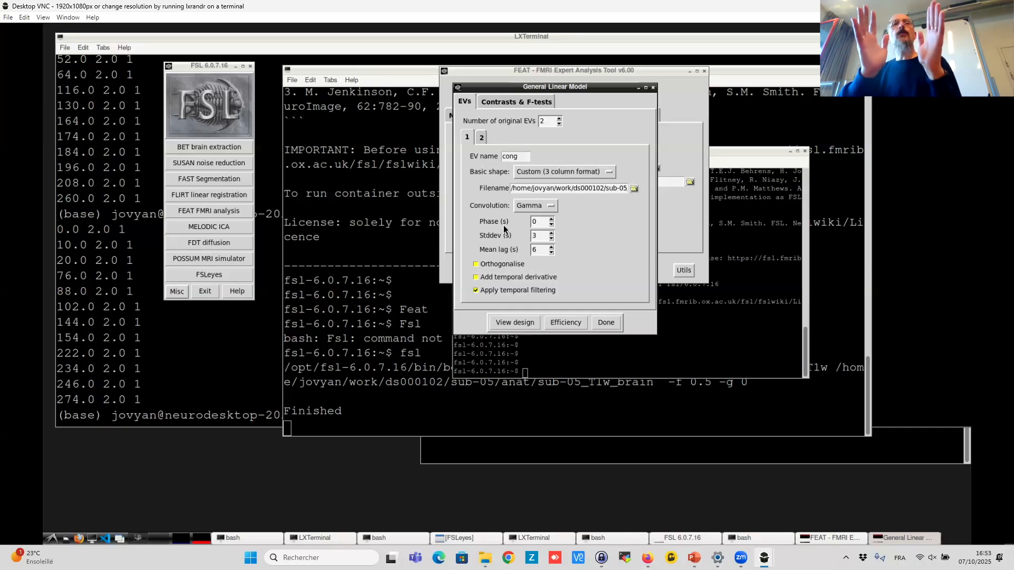
{"action": "mouse_move", "coordinate": [503, 225]}
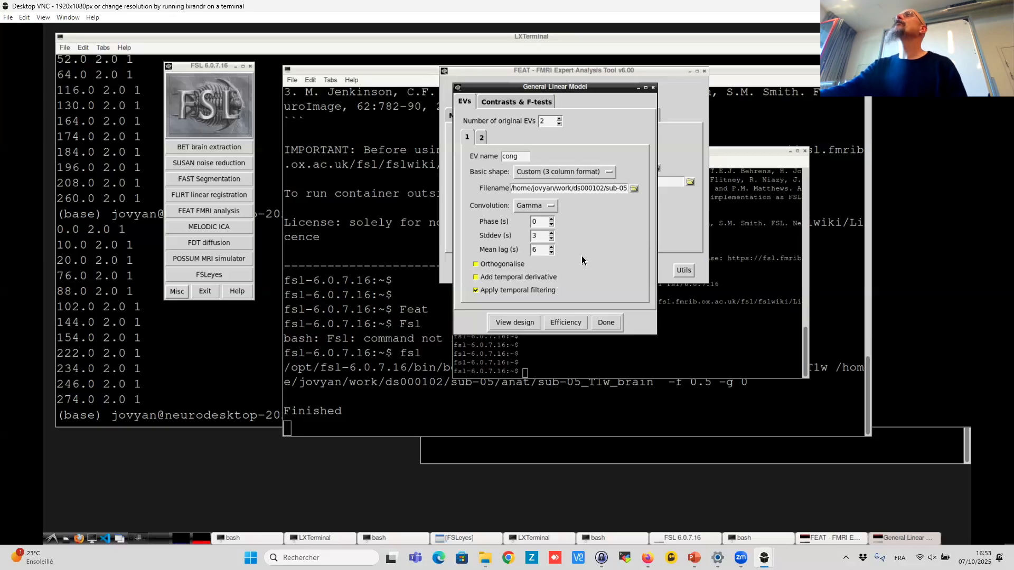
{"action": "left_click", "coordinate": [479, 139]}
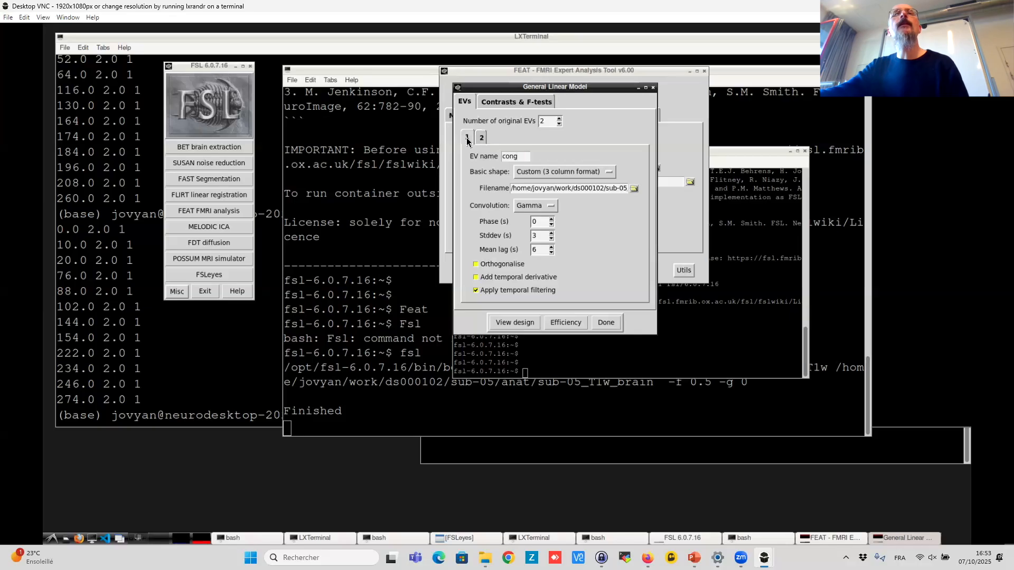
{"action": "left_click", "coordinate": [468, 138]}
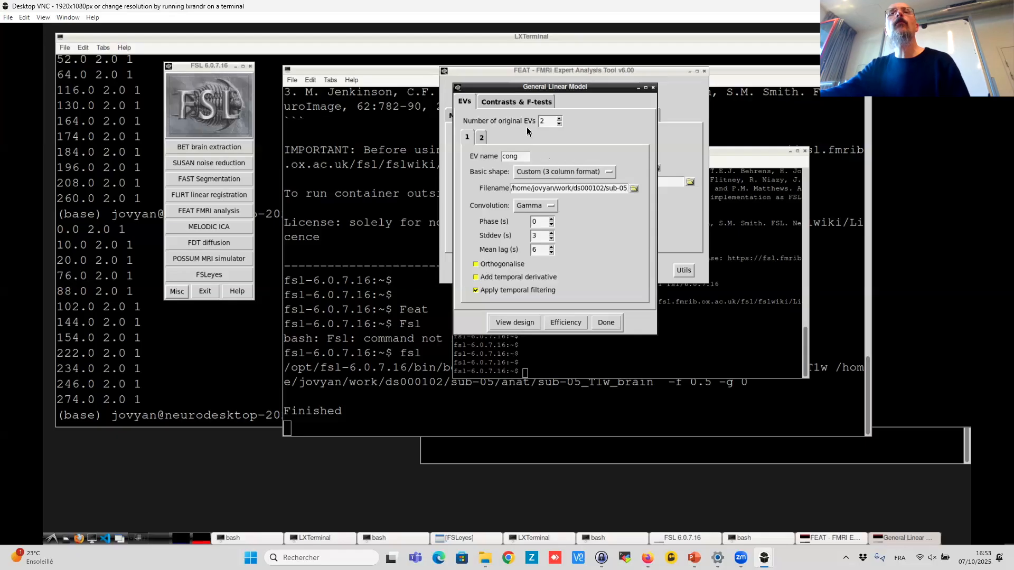
{"action": "left_click", "coordinate": [480, 138]}
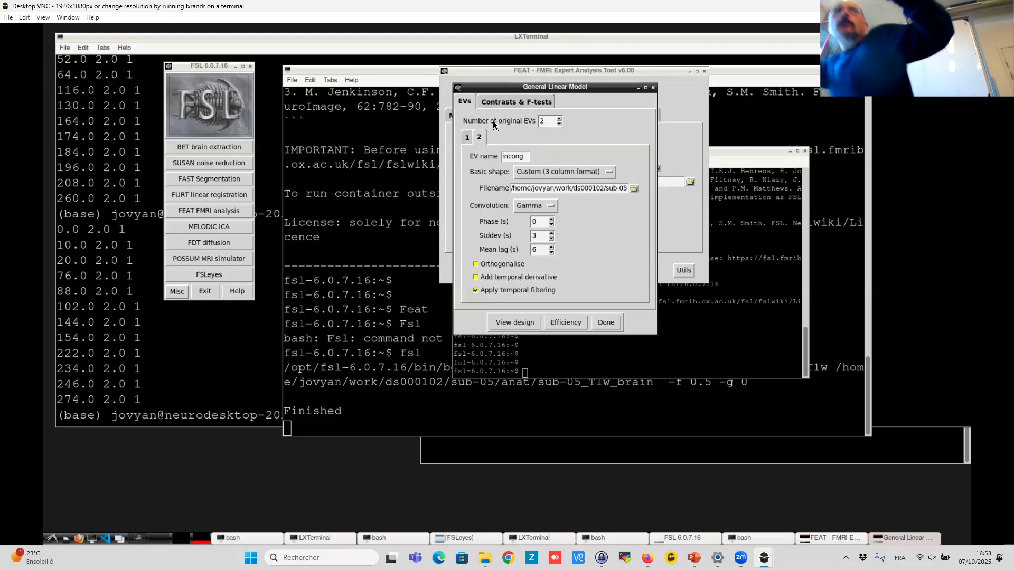
{"action": "mouse_move", "coordinate": [494, 125]}
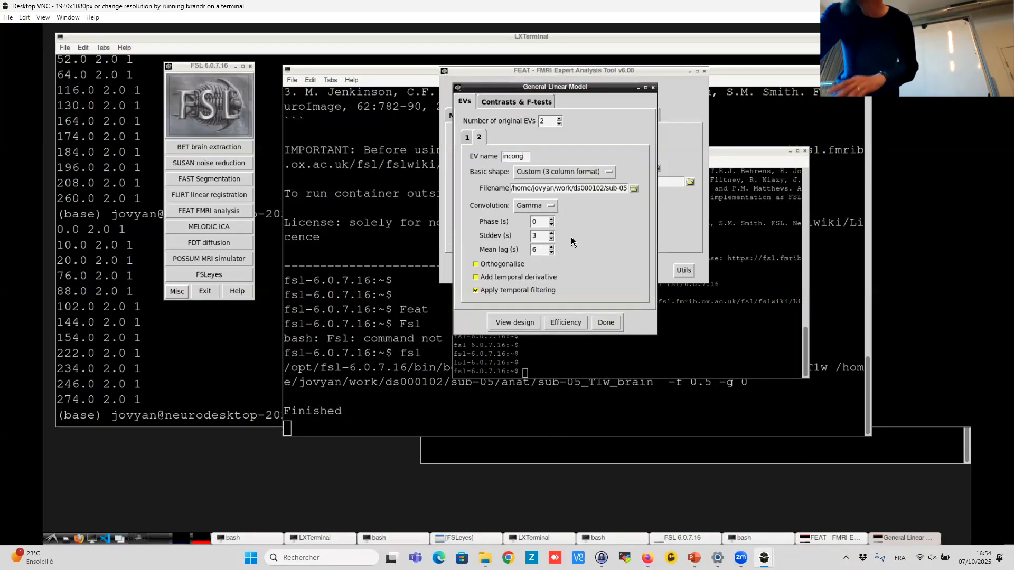
{"action": "left_click", "coordinate": [467, 138]}
{"action": "left_click", "coordinate": [479, 139]}
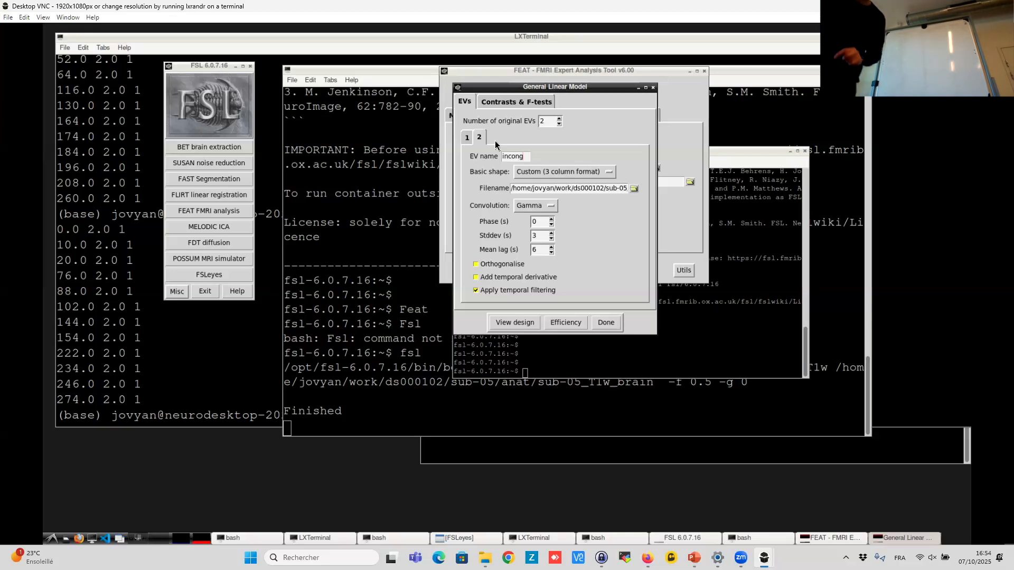
- In the contrasts setup, set the number of contrasts to 3 and title the first contrast "cong"
{"action": "left_click", "coordinate": [516, 104]}
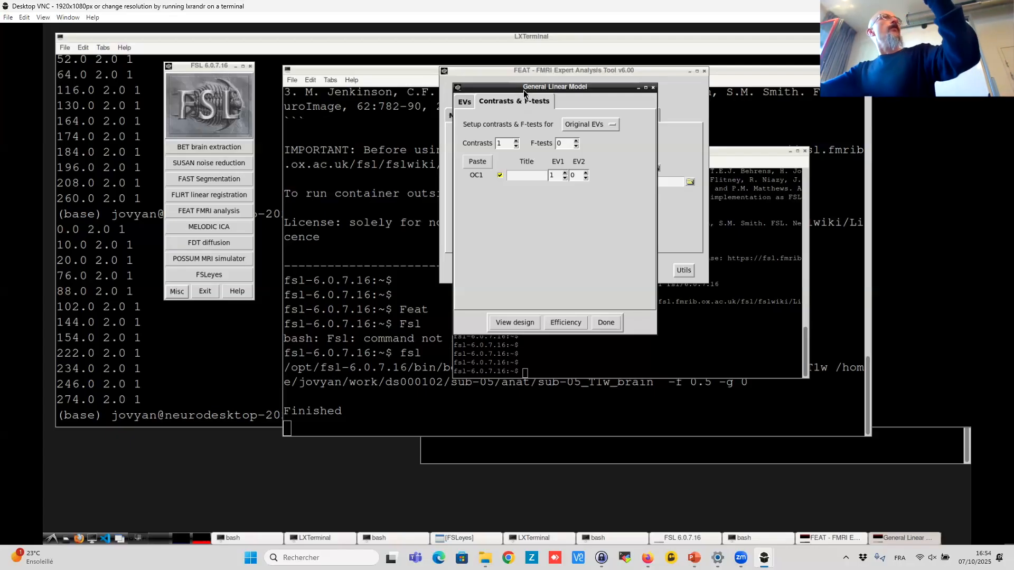
{"action": "left_click", "coordinate": [516, 141]}
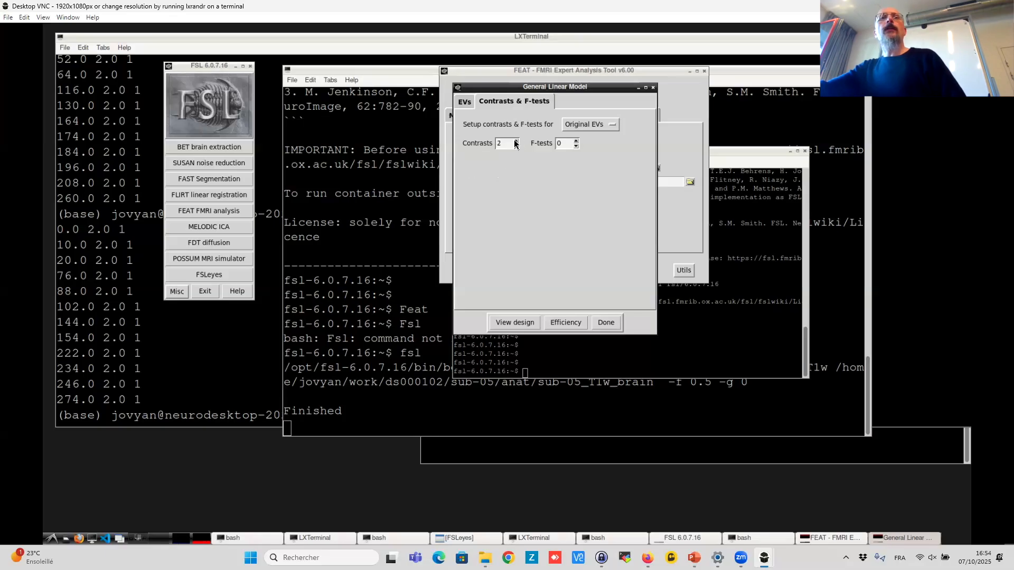
{"action": "left_click", "coordinate": [516, 141]}
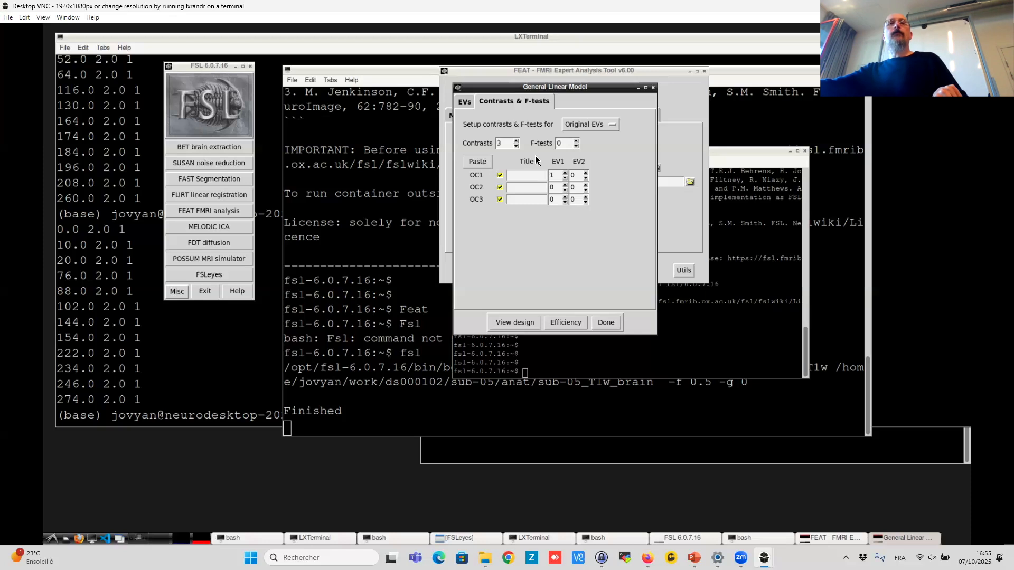
{"action": "type", "text": "cong"}
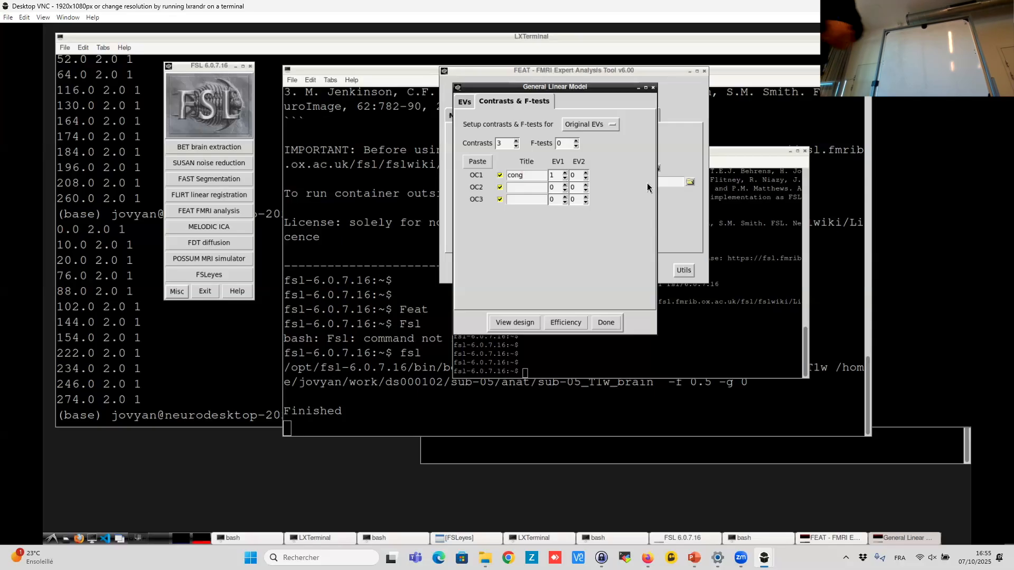
- Title the second contrast "incong" and set its EV2 weight to 1
{"action": "left_click", "coordinate": [528, 189]}
{"action": "type", "text": "incong"}
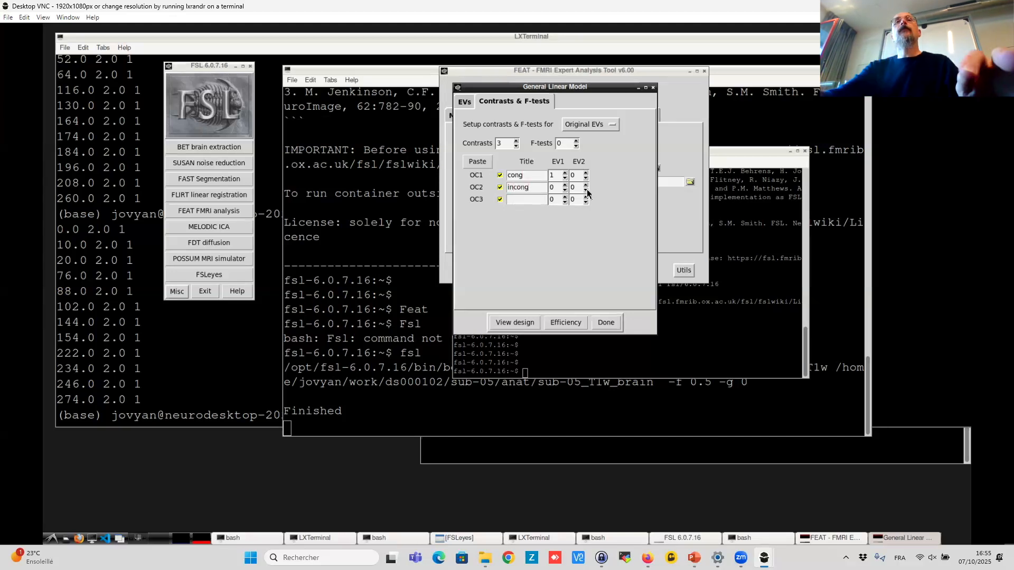
{"action": "left_click", "coordinate": [586, 185]}
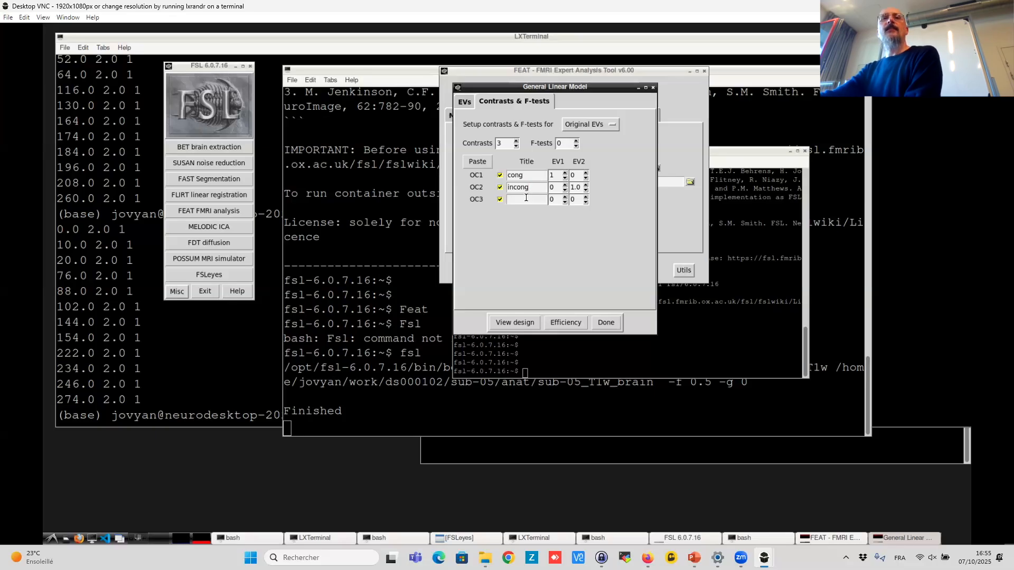
- Title the third contrast "incong vs cong"
{"action": "type", "text": "incon"}
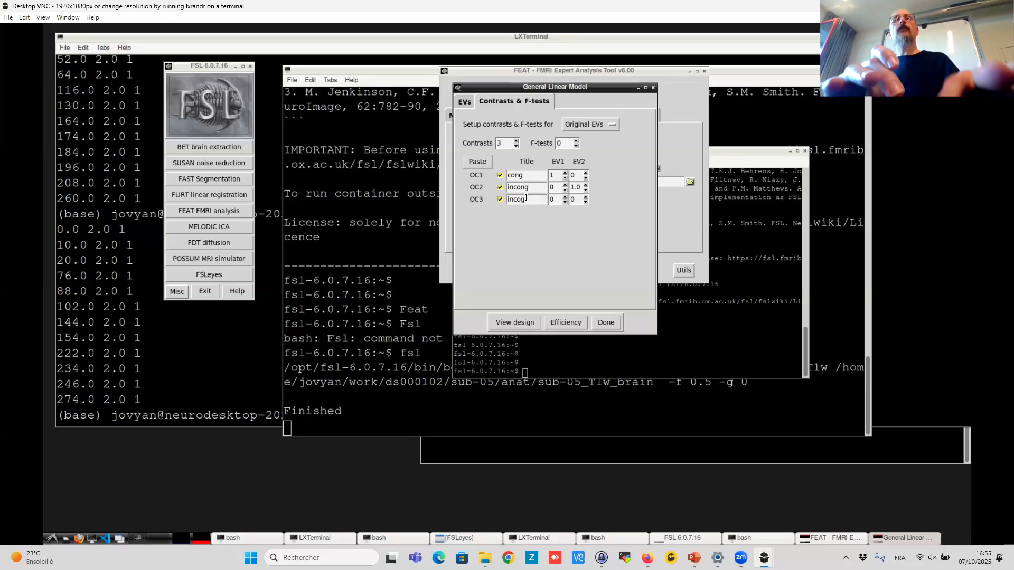
{"action": "type", "text": "g vs"}
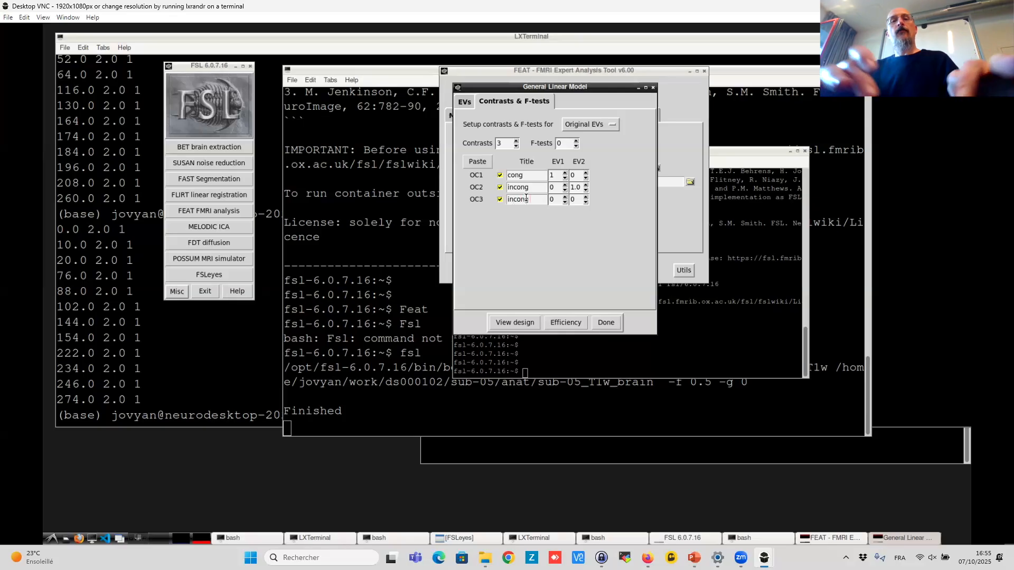
{"action": "type", "text": " cong"}
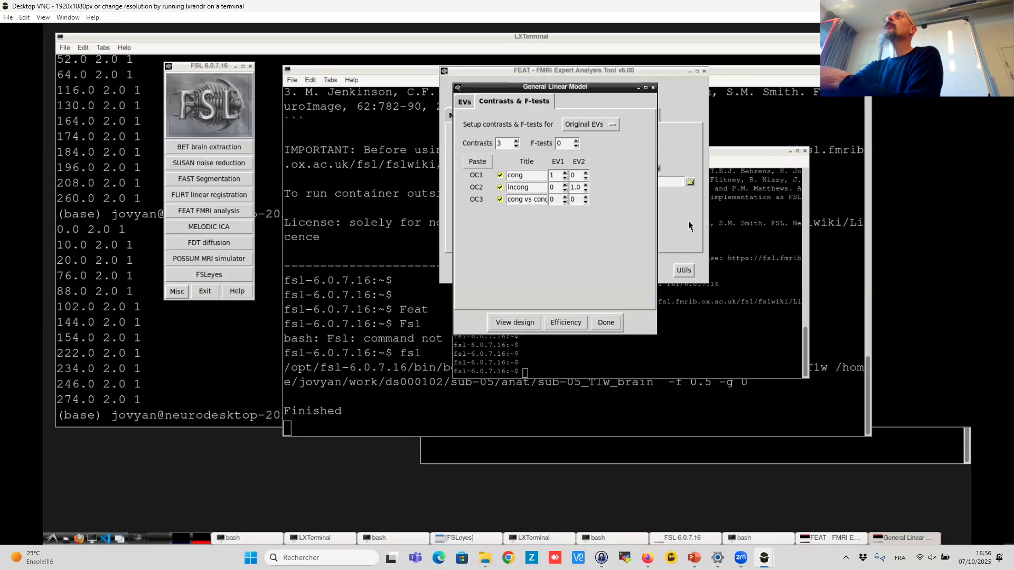
- Weight the third contrast -1 for EV1 and 1 for EV2, checking the EVs tab before returning to contrasts
{"action": "left_click", "coordinate": [585, 196]}
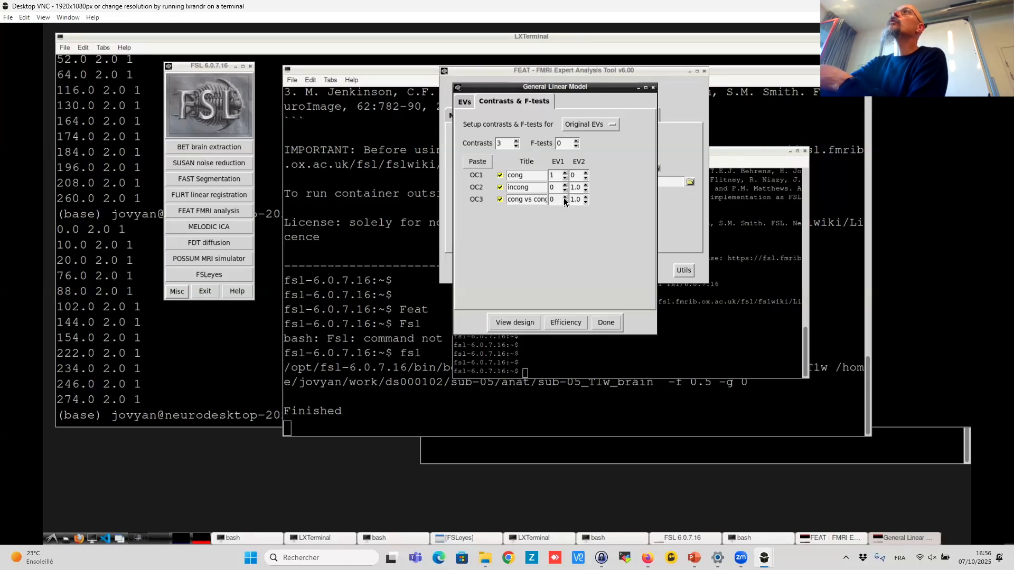
{"action": "left_click", "coordinate": [564, 200]}
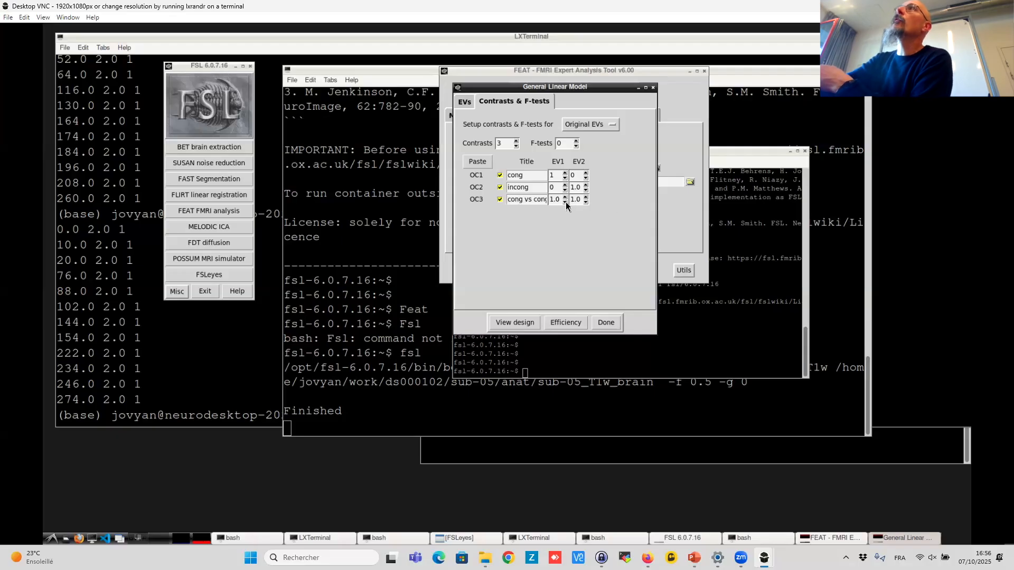
{"action": "left_click", "coordinate": [564, 203]}
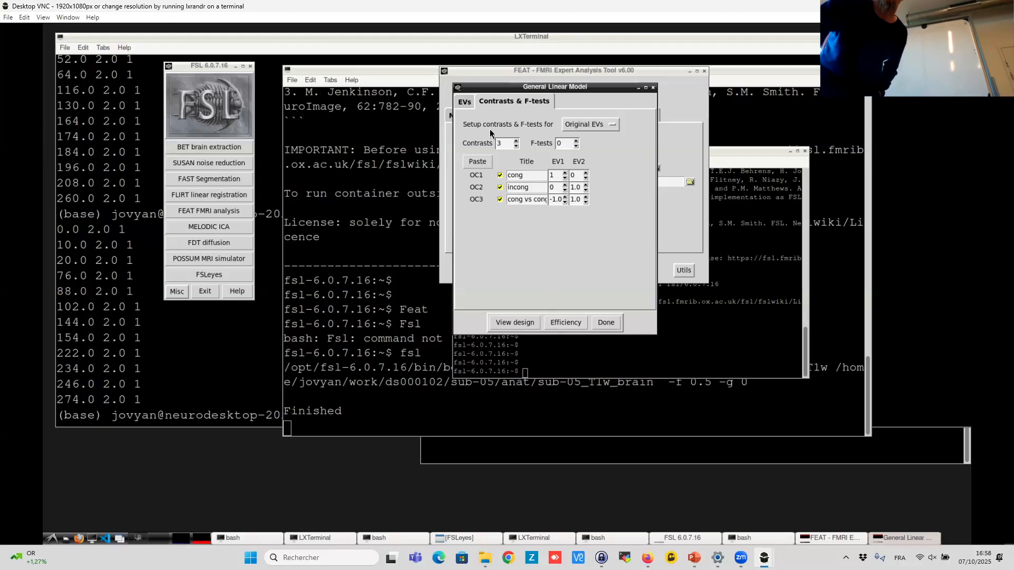
{"action": "left_click", "coordinate": [464, 101]}
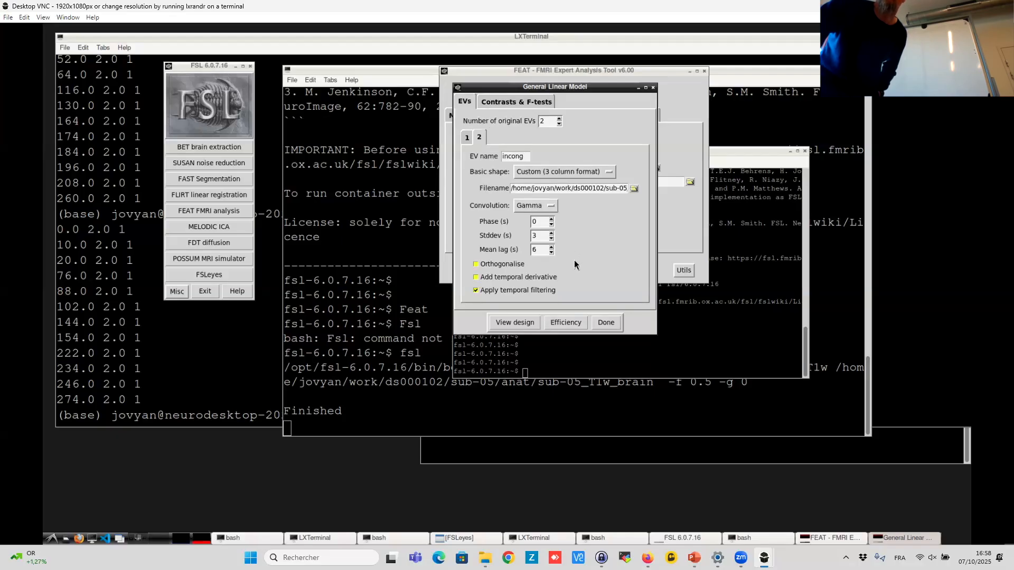
{"action": "left_click", "coordinate": [505, 102]}
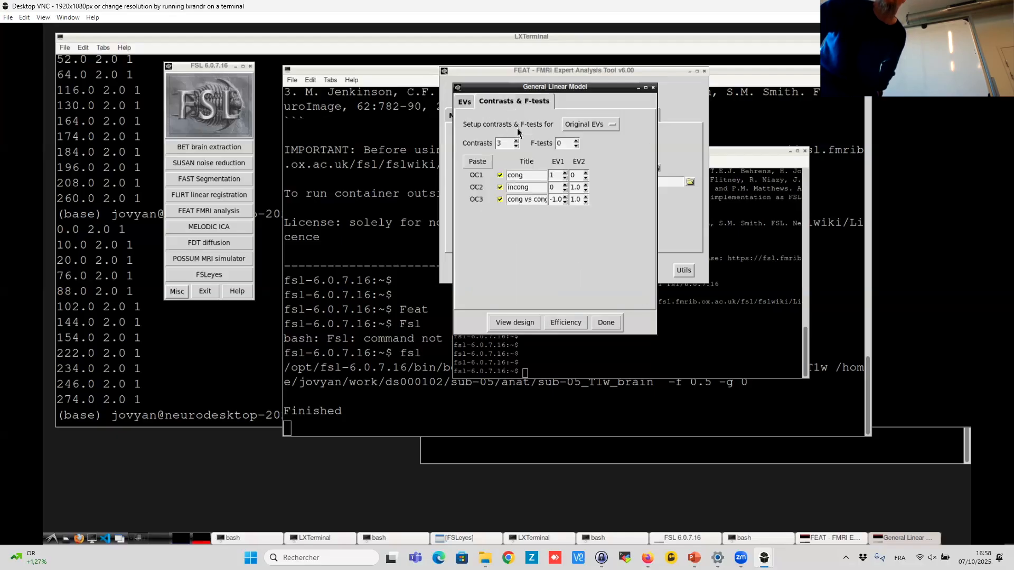
- Finish the model setup and inspect the generated design matrix window before closing it
{"action": "left_click", "coordinate": [601, 321]}
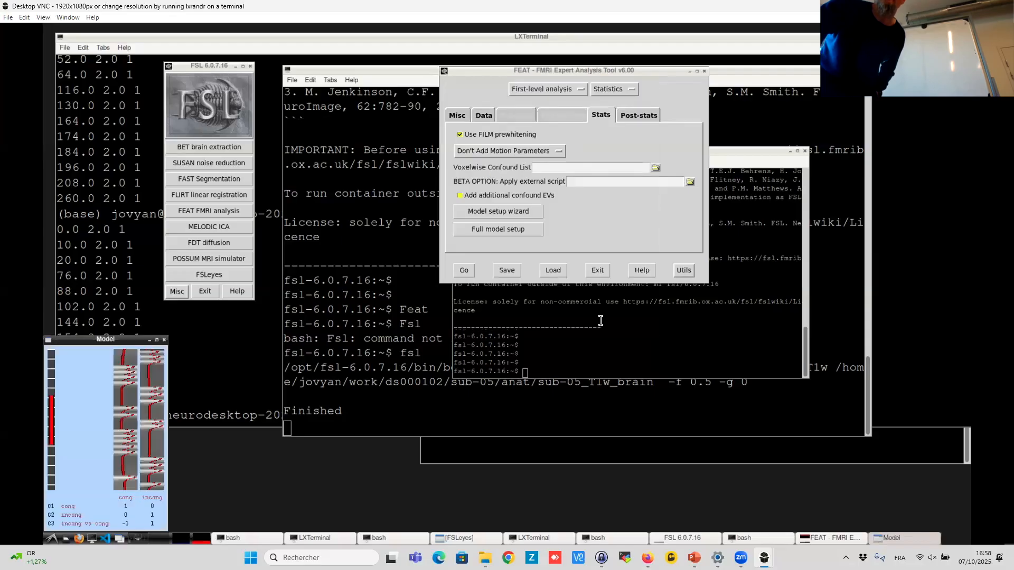
{"action": "left_click_drag", "start_coordinate": [121, 345], "coordinate": [389, 124]}
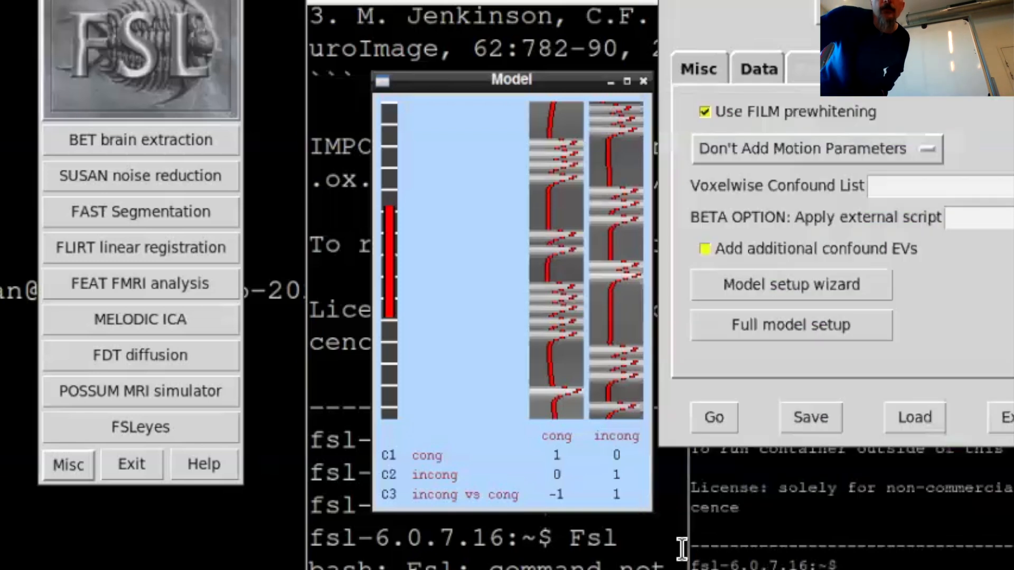
{"action": "left_click_drag", "start_coordinate": [652, 511], "coordinate": [1013, 569]}
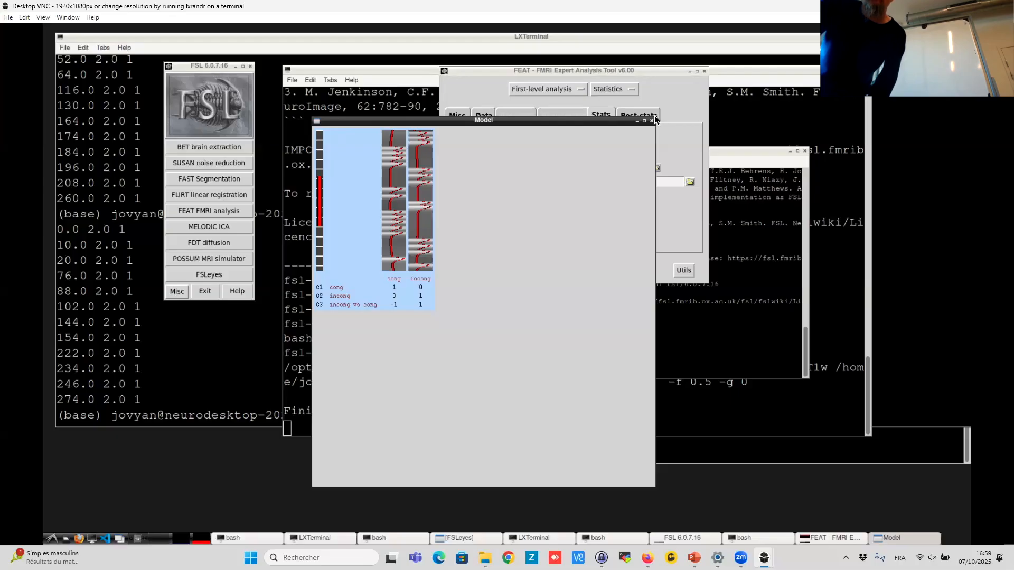
{"action": "left_click", "coordinate": [653, 121]}
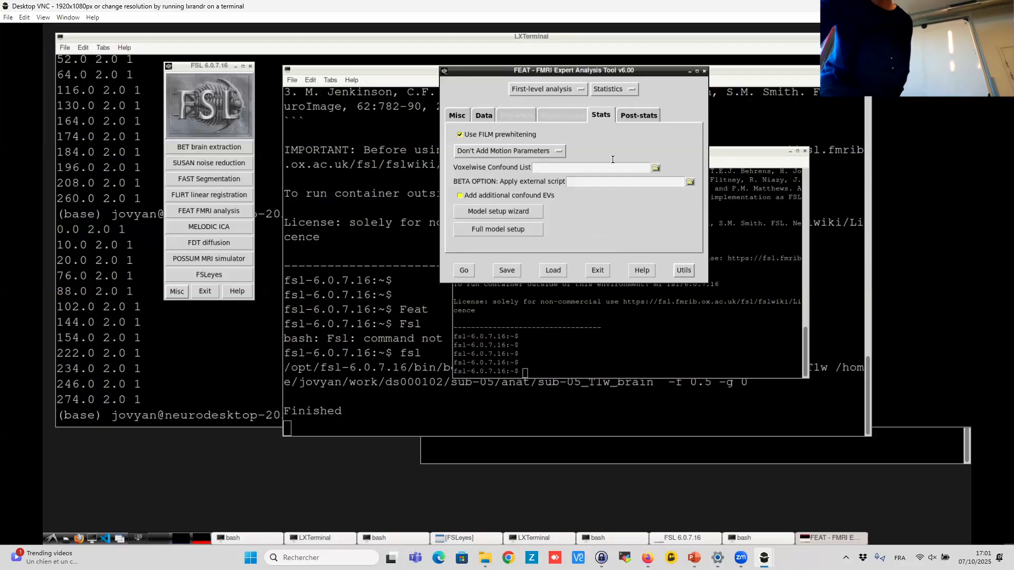
- Try Voxel and Uncorrected thresholding in Post-stats before restoring Cluster thresholding
{"action": "left_click", "coordinate": [637, 117]}
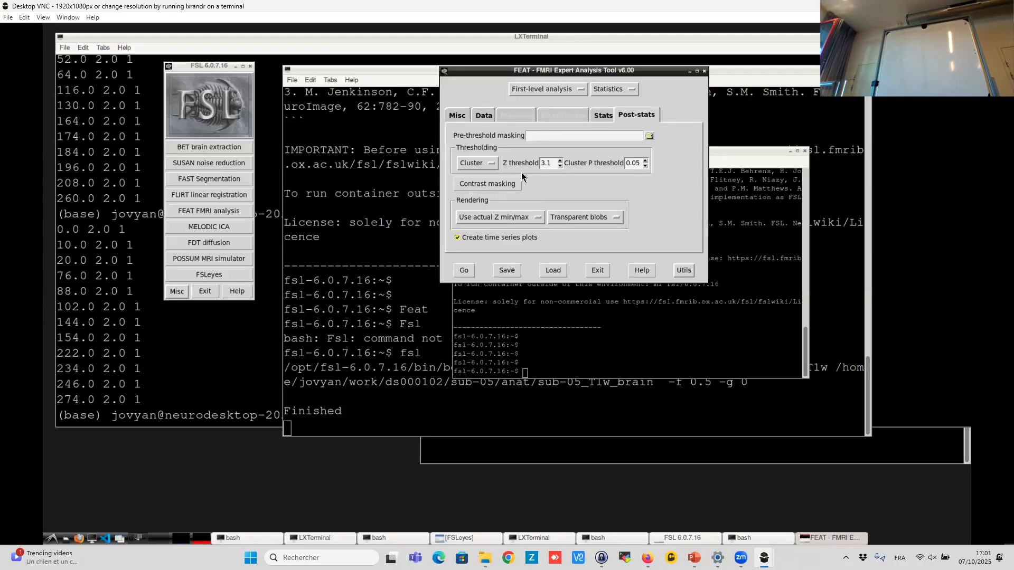
{"action": "mouse_move", "coordinate": [521, 176]}
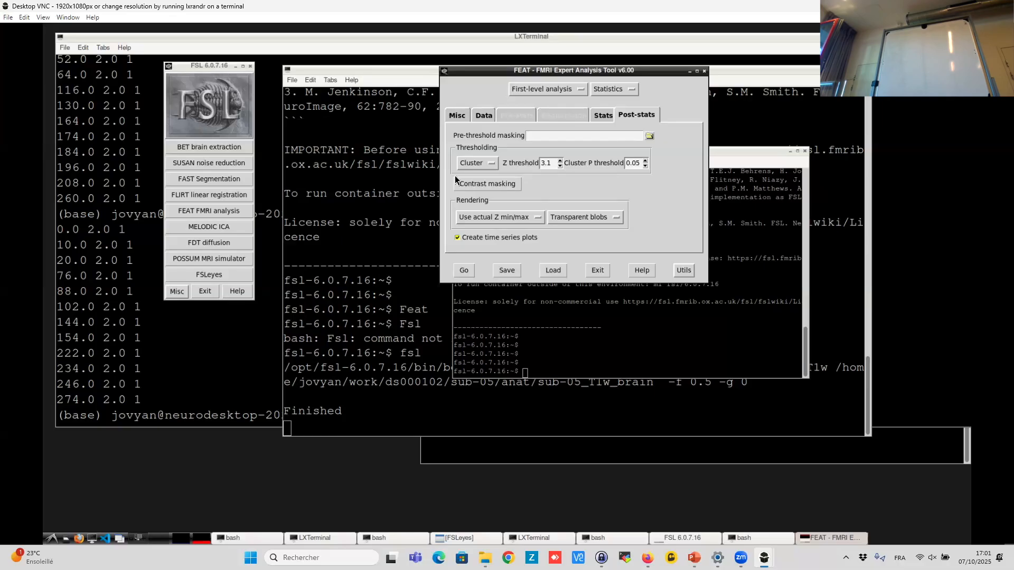
{"action": "left_click", "coordinate": [482, 161]}
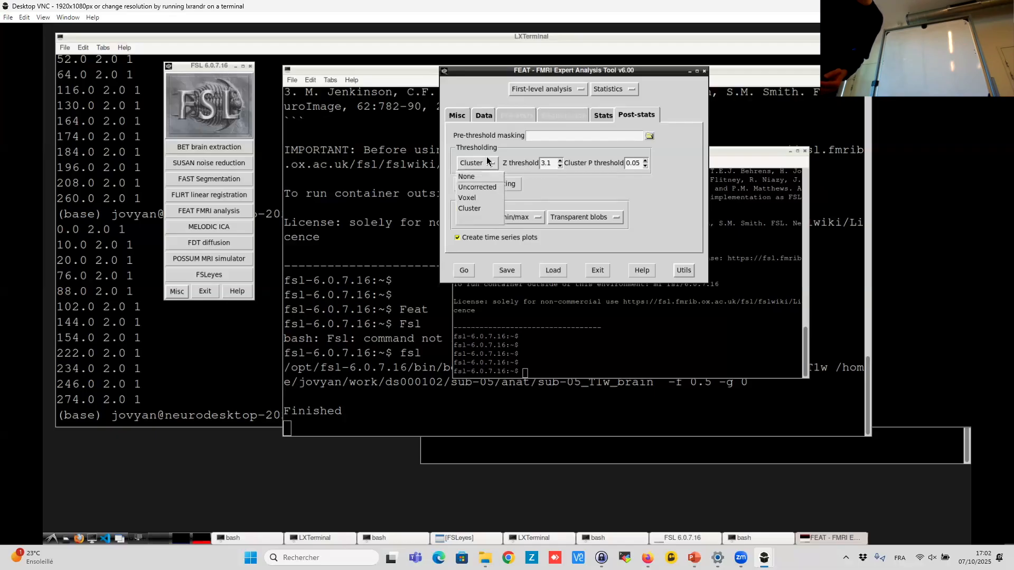
{"action": "left_click", "coordinate": [480, 200]}
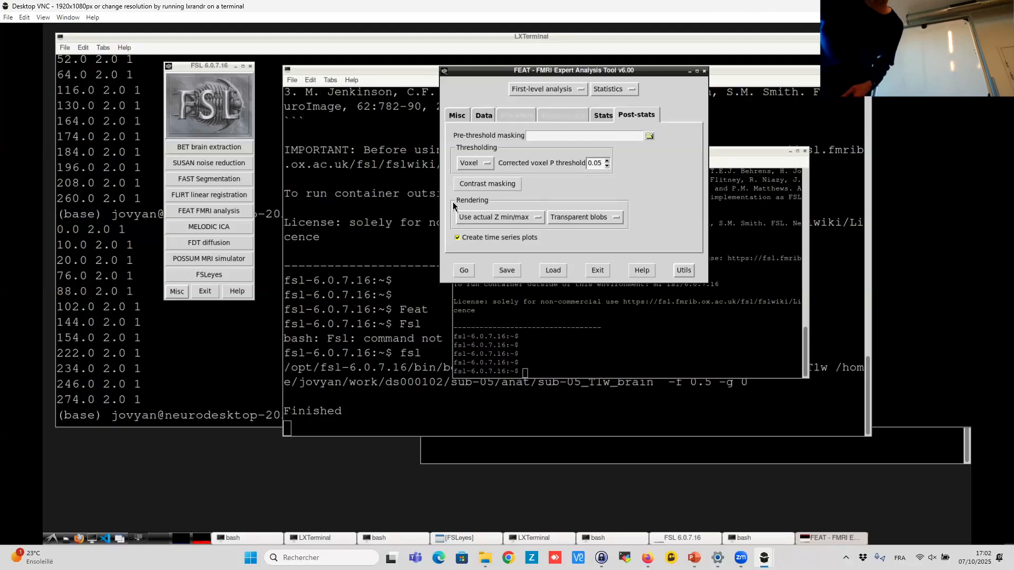
{"action": "left_click", "coordinate": [474, 165]}
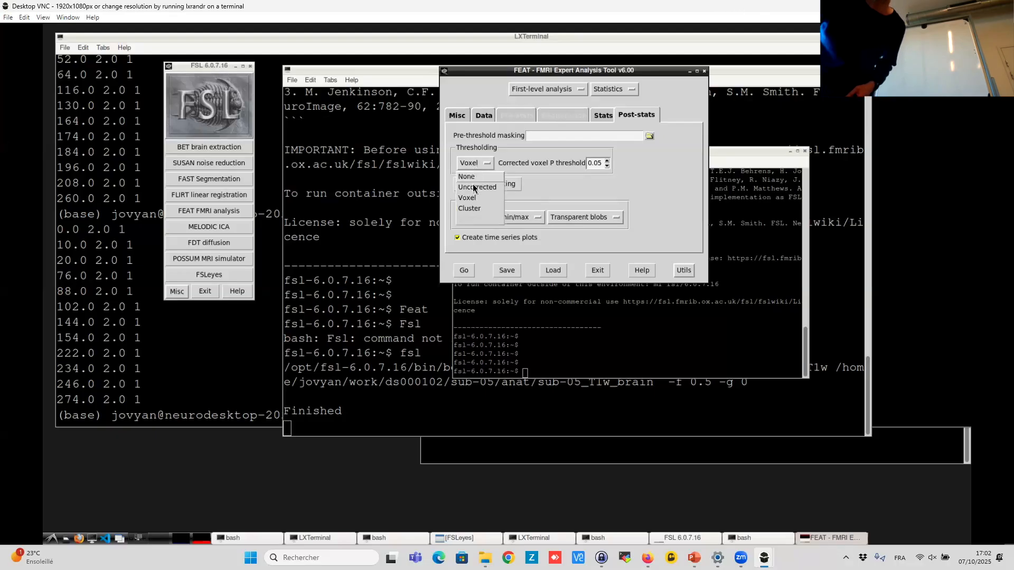
{"action": "left_click", "coordinate": [474, 187]}
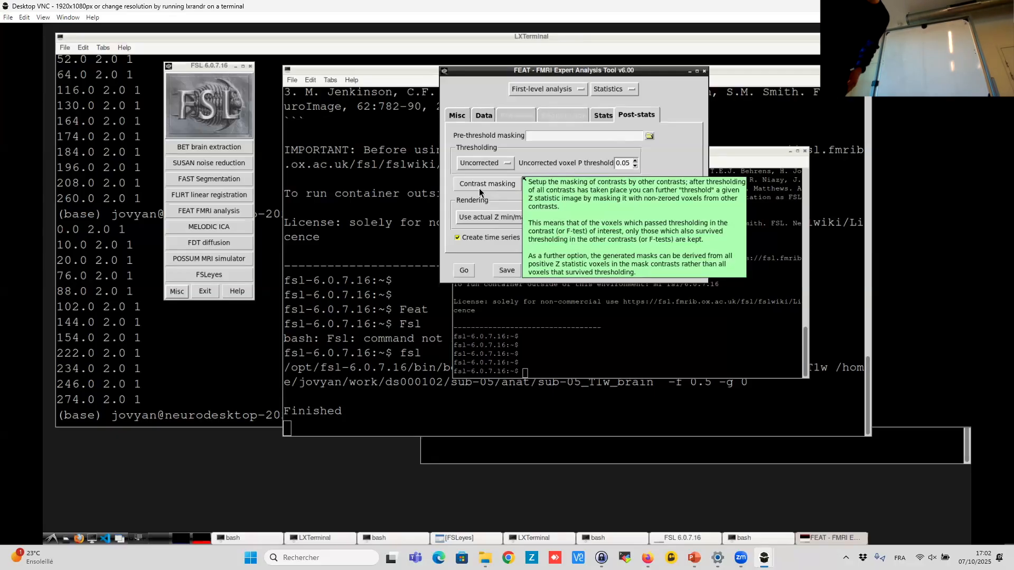
{"action": "left_click", "coordinate": [506, 164]}
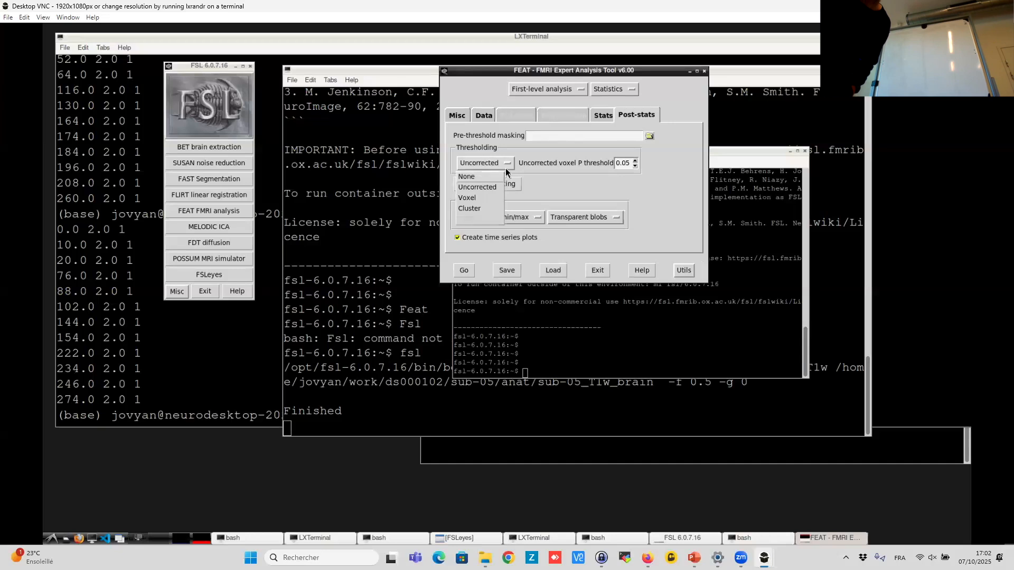
{"action": "left_click", "coordinate": [483, 209]}
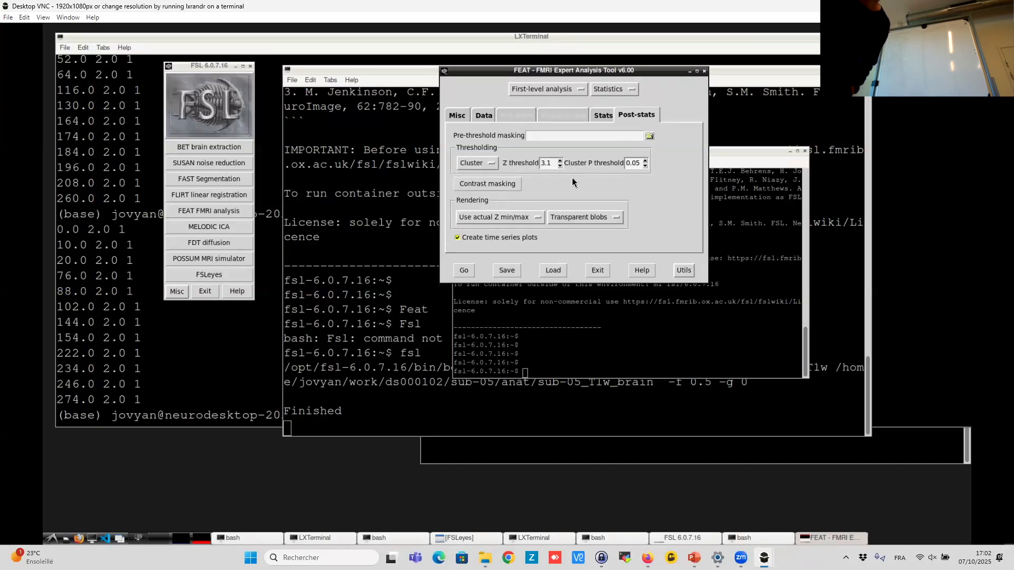
- Review the Stats, Post-stats and Data tabs and launch the FEAT analysis
{"action": "left_click", "coordinate": [600, 118]}
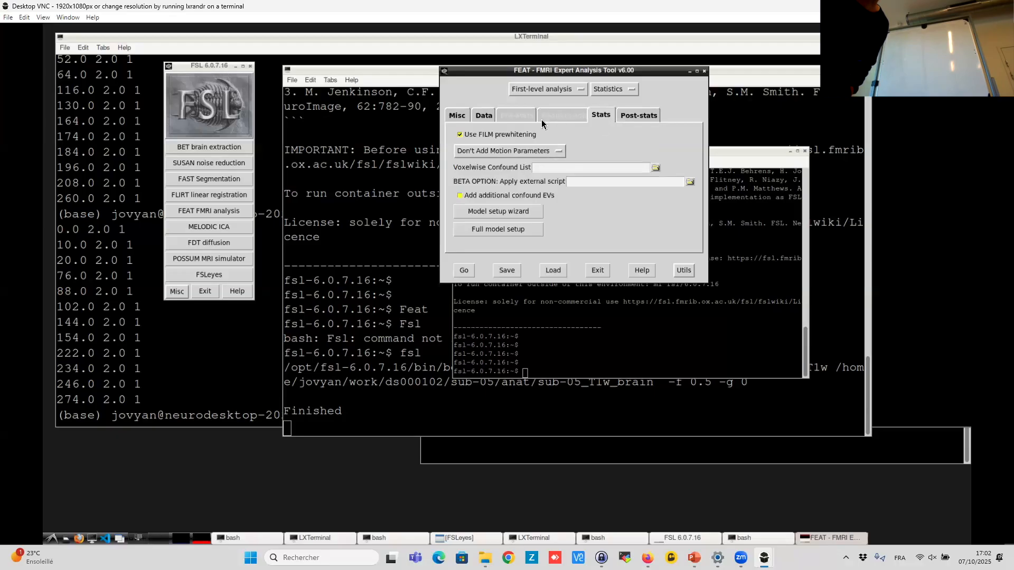
{"action": "left_click", "coordinate": [647, 117]}
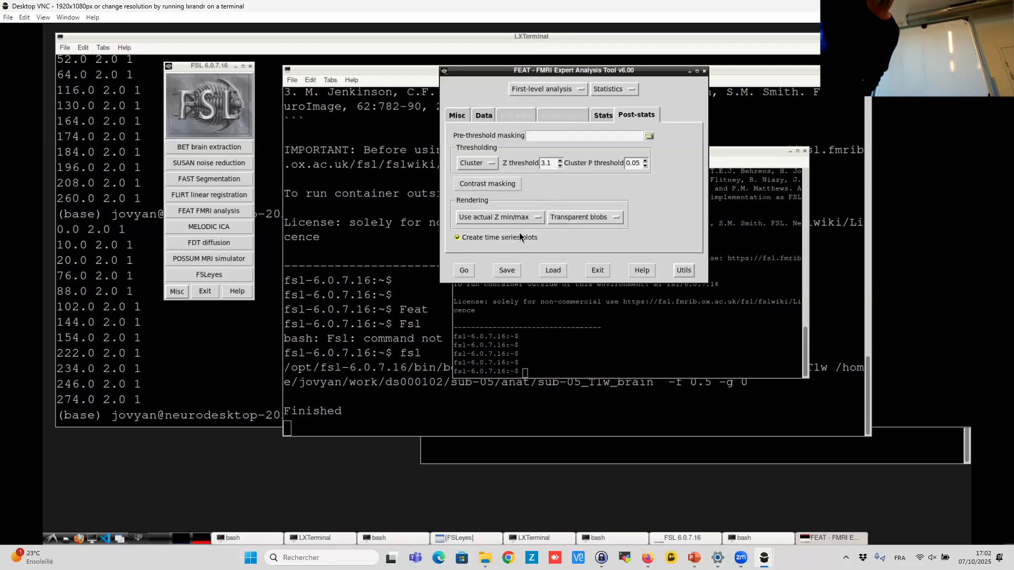
{"action": "left_click", "coordinate": [594, 117]}
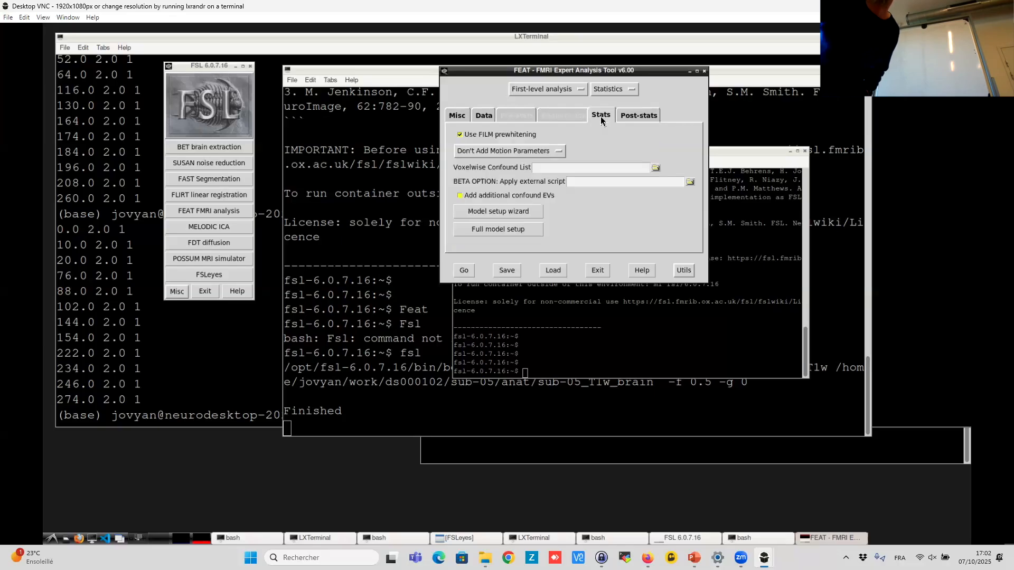
{"action": "left_click", "coordinate": [480, 118]}
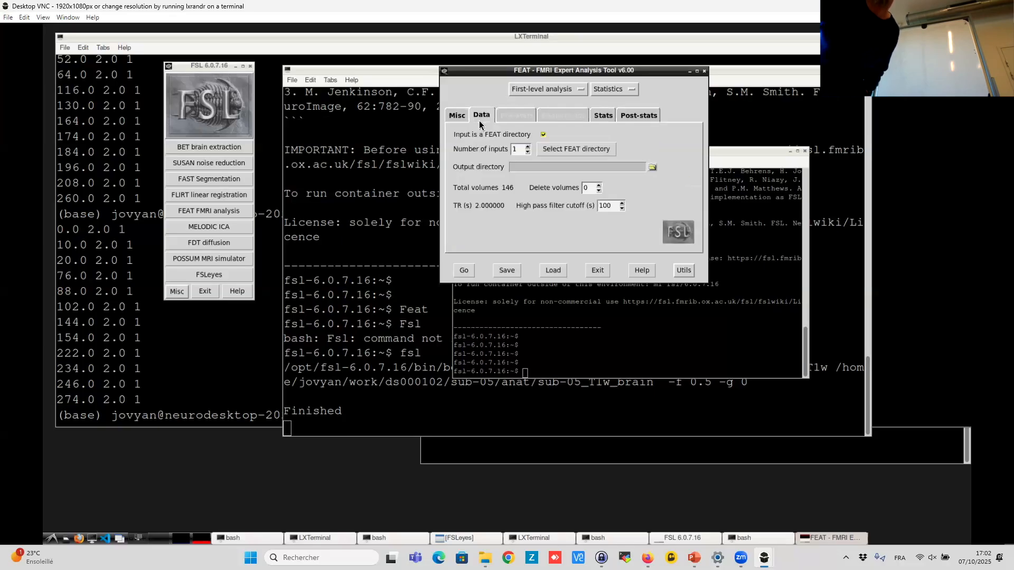
{"action": "left_click", "coordinate": [464, 271]}
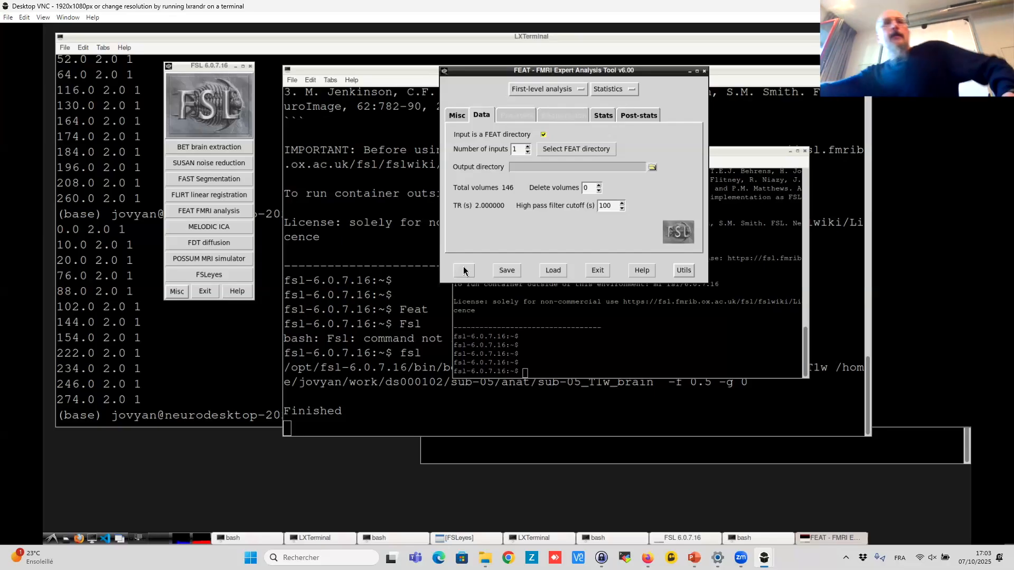
- In the terminal, go to the home directory, list it, and change into sub-05-run1.feat
{"action": "left_click", "coordinate": [202, 375]}
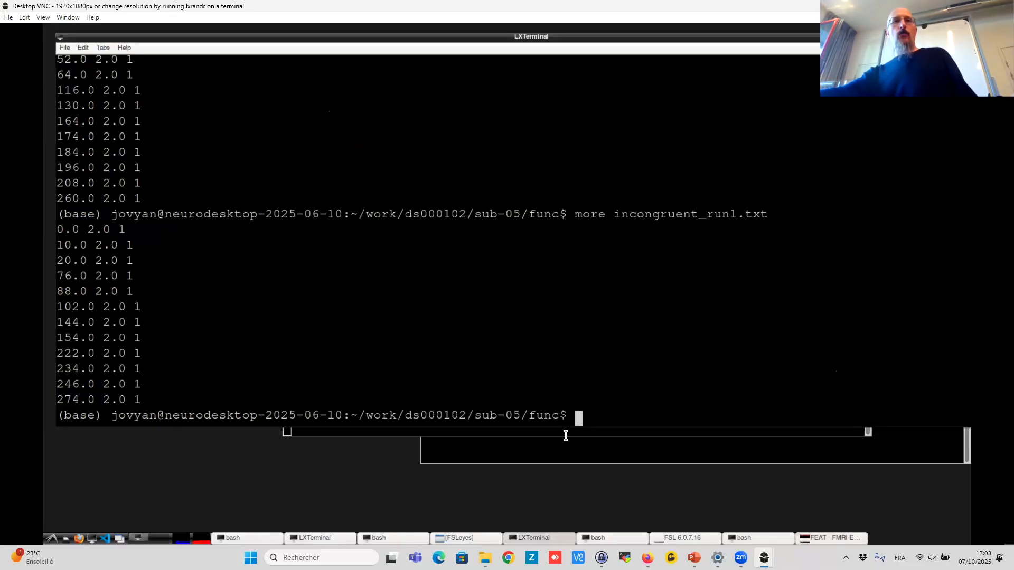
{"action": "type", "text": "cd"}
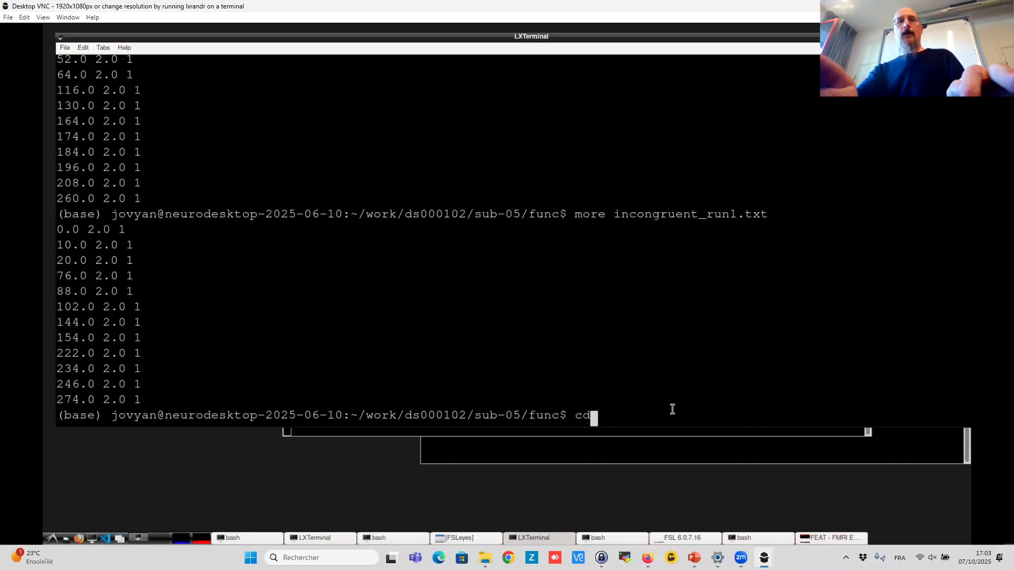
{"action": "key", "text": "Return"}
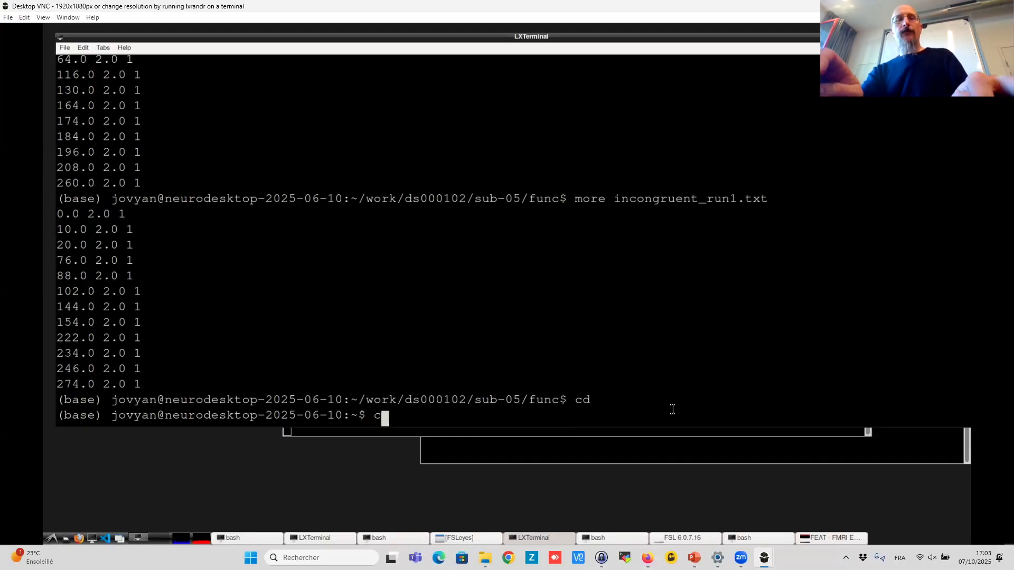
{"action": "type", "text": "ls"}
{"action": "key", "text": "Return"}
{"action": "type", "text": "cd "}
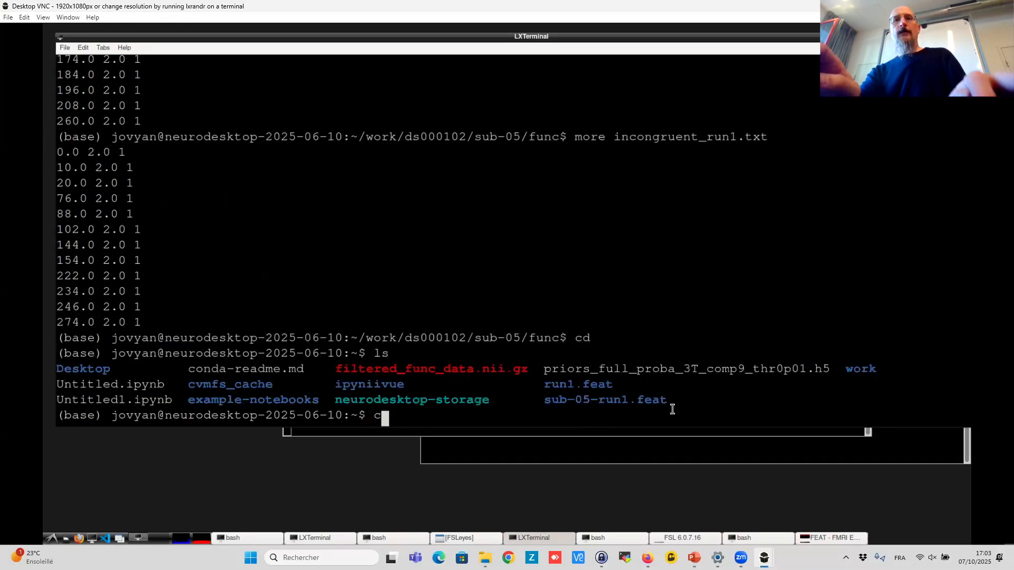
{"action": "type", "text": "s"}
{"action": "key", "text": "Tab"}
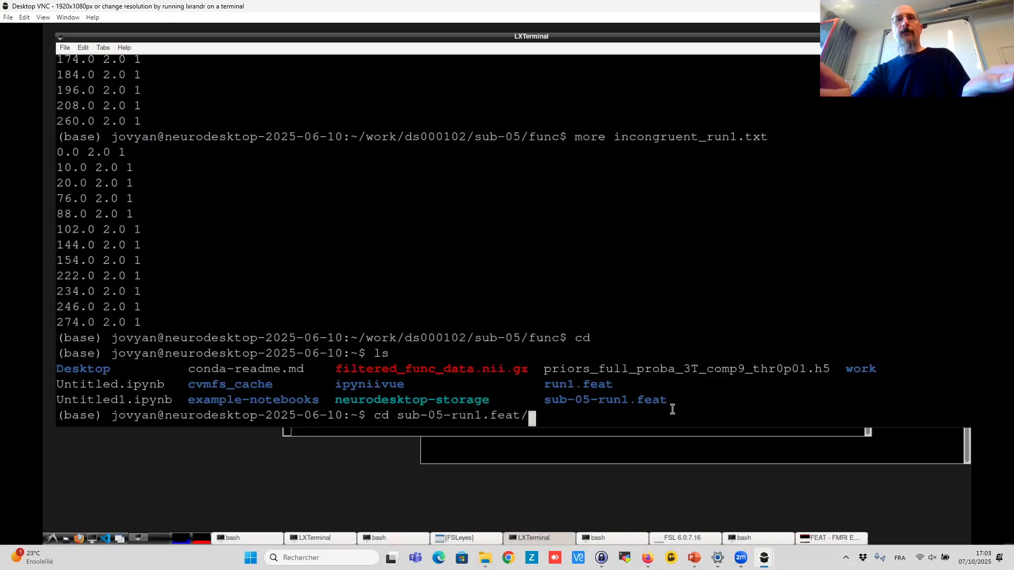
{"action": "key", "text": "Return"}
- List the FEAT folder contents and open report.html in Firefox
{"action": "type", "text": "ls"}
{"action": "key", "text": "Return"}
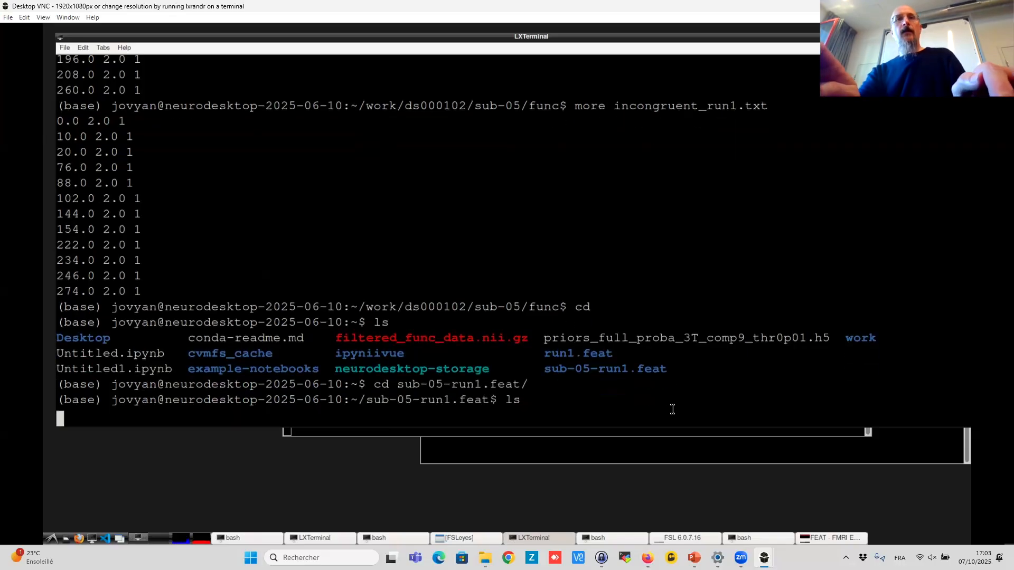
{"action": "type", "text": "firefox report."}
{"action": "key", "text": "Tab"}
{"action": "key", "text": "Return"}
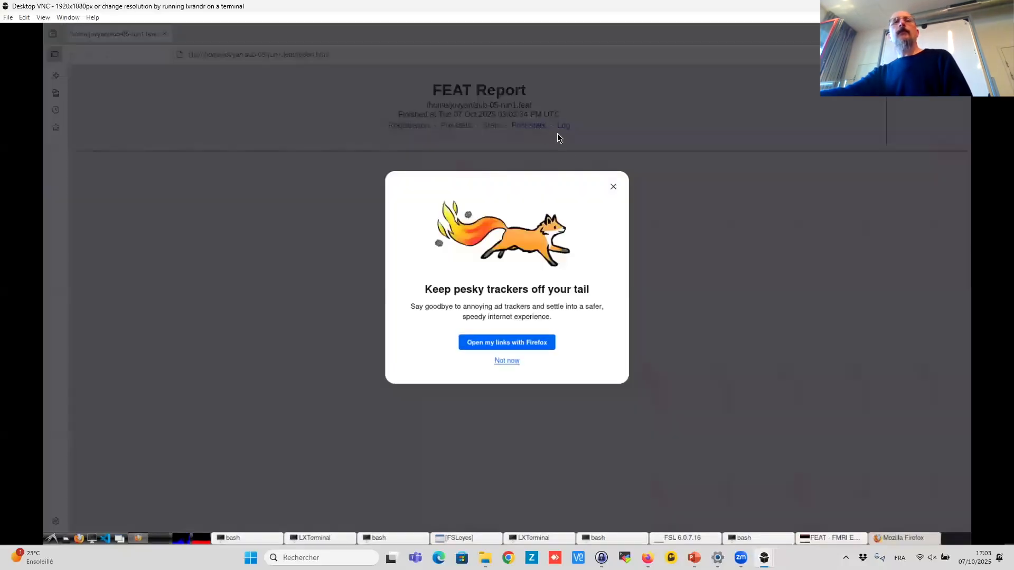
- Dismiss the browser prompt and examine the Stats section of the FEAT report, including the design matrix
{"action": "left_click", "coordinate": [614, 187]}
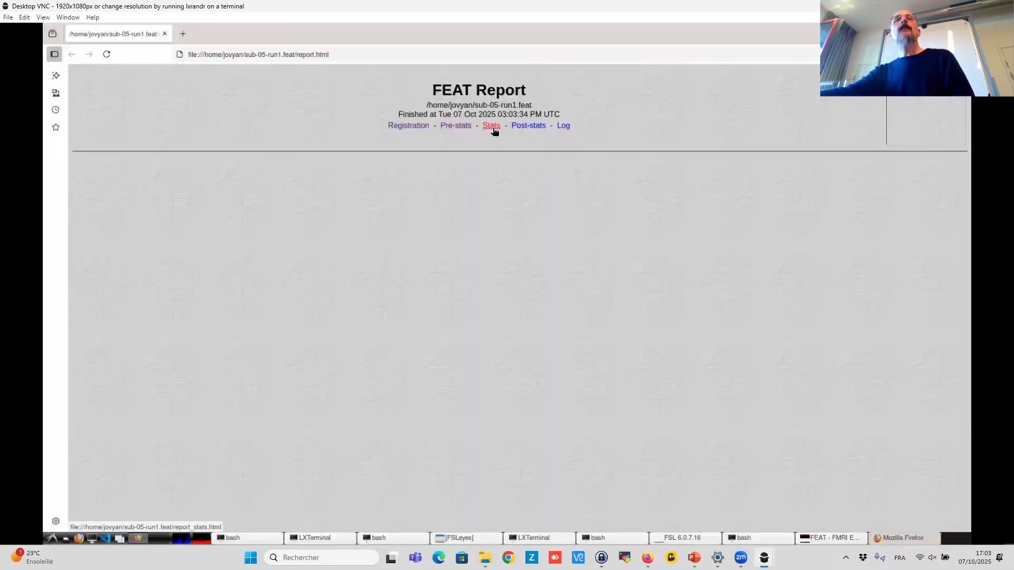
{"action": "left_click", "coordinate": [494, 128]}
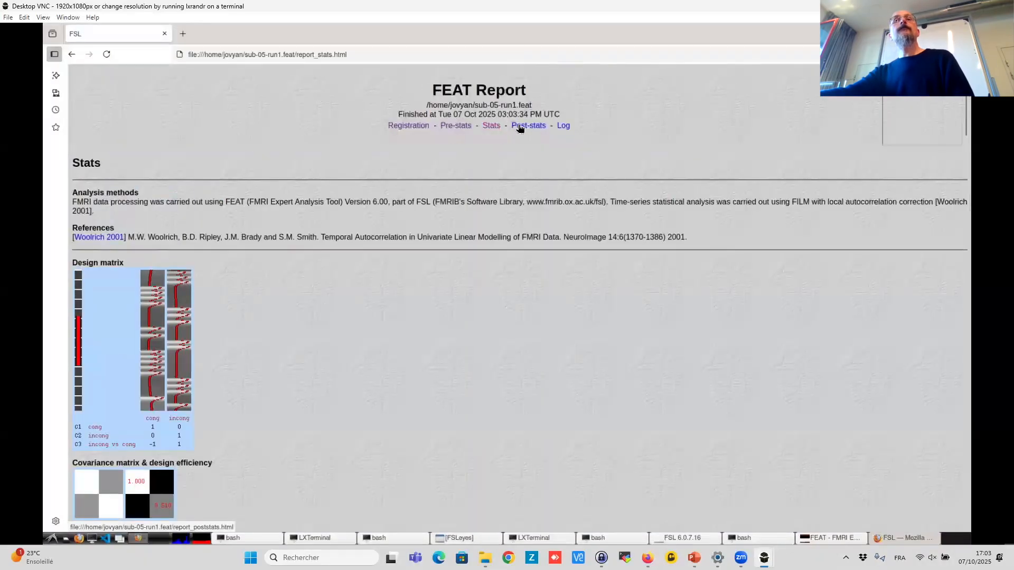
{"action": "scroll", "coordinate": [398, 221], "scroll_direction": "down", "scroll_amount": 1}
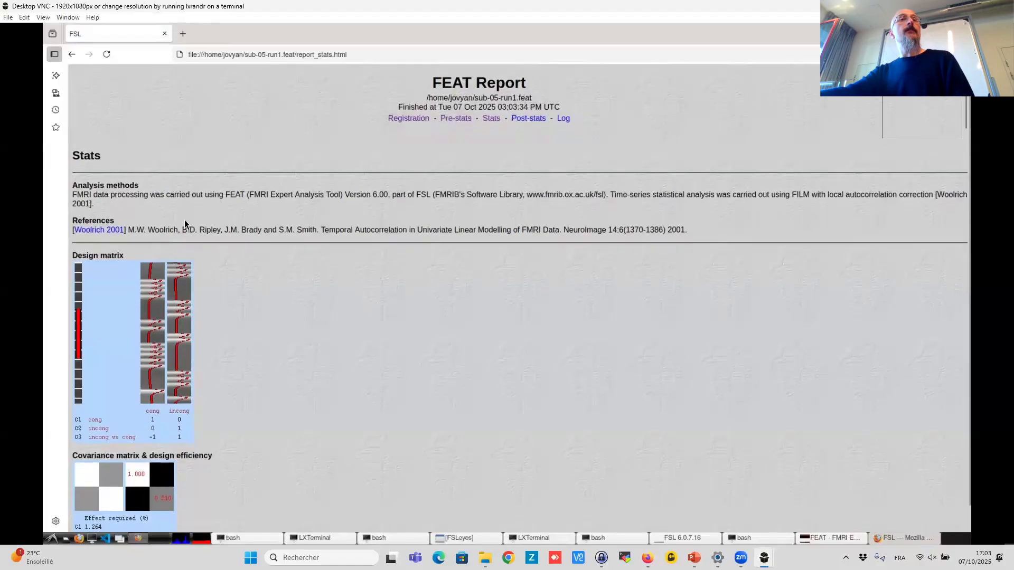
{"action": "scroll", "coordinate": [398, 221], "scroll_direction": "up", "scroll_amount": 1}
{"action": "left_click", "coordinate": [408, 126]}
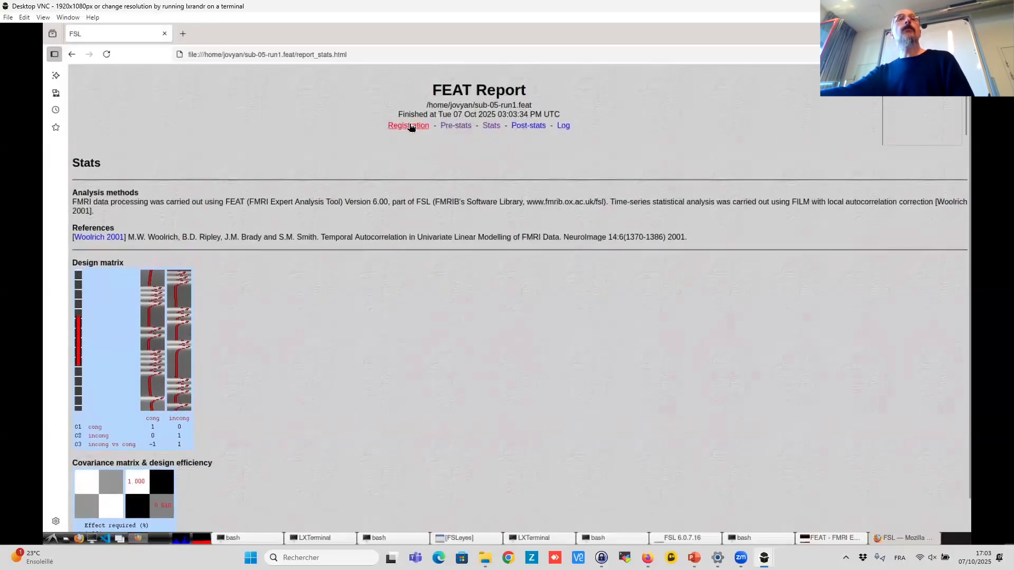
{"action": "left_click", "coordinate": [455, 126]}
{"action": "left_click", "coordinate": [491, 126]}
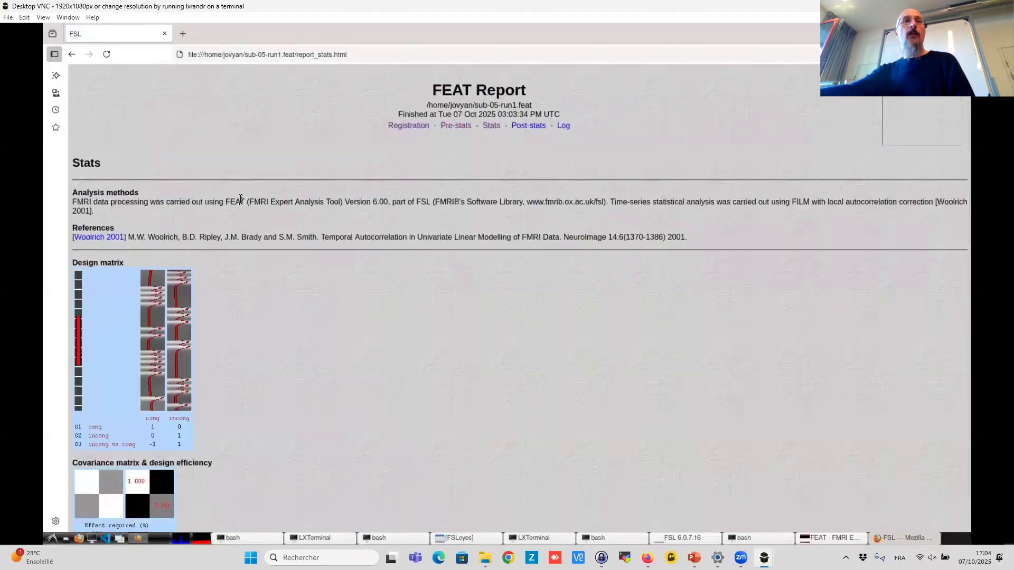
{"action": "scroll", "coordinate": [240, 200], "scroll_direction": "down", "scroll_amount": 1}
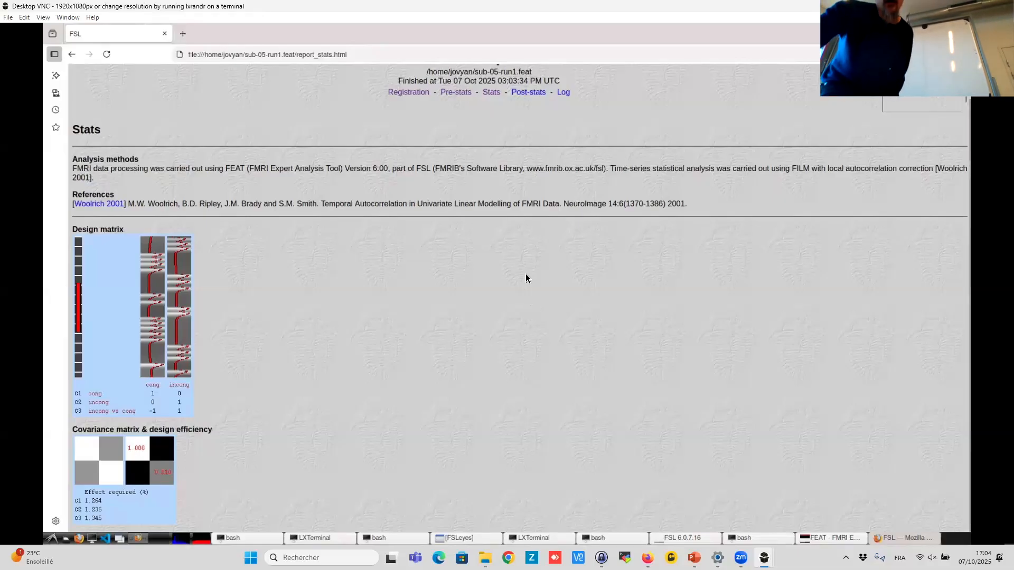
- Open the Post-stats section of the FEAT report and examine the thresholded activation images and time series plots
{"action": "left_click", "coordinate": [529, 93]}
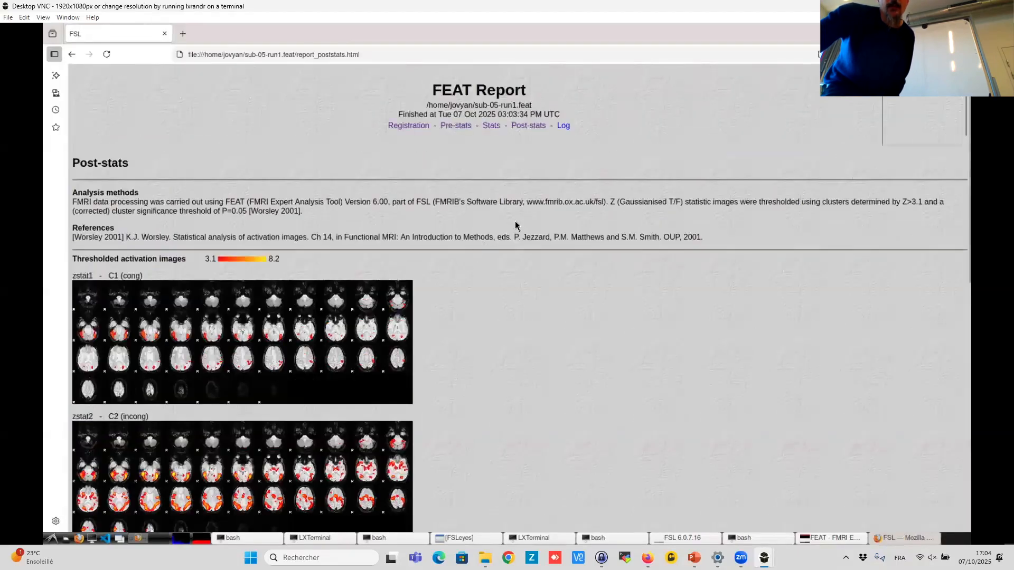
{"action": "scroll", "coordinate": [525, 248], "scroll_direction": "down", "scroll_amount": 3}
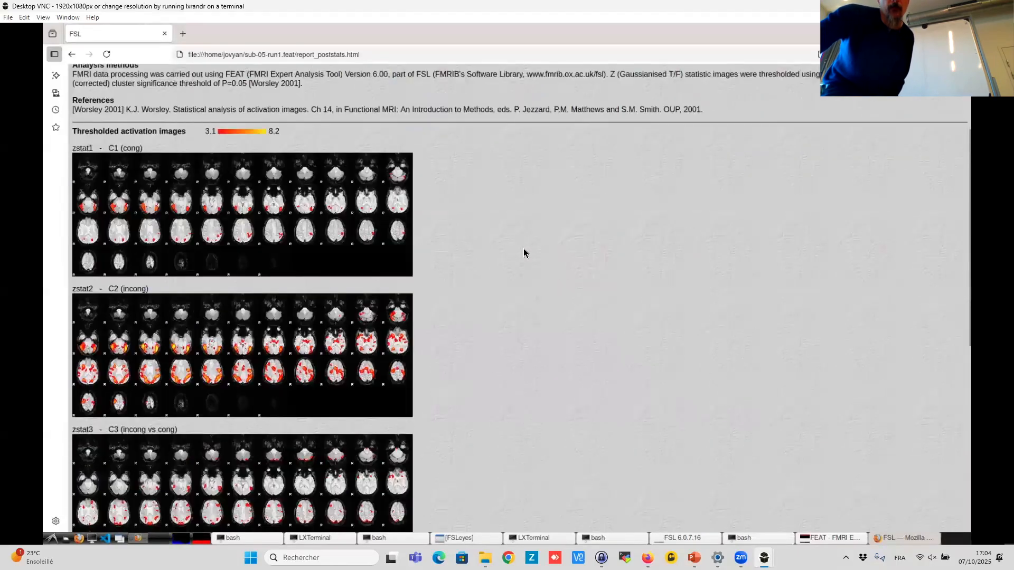
{"action": "scroll", "coordinate": [525, 252], "scroll_direction": "down", "scroll_amount": 2}
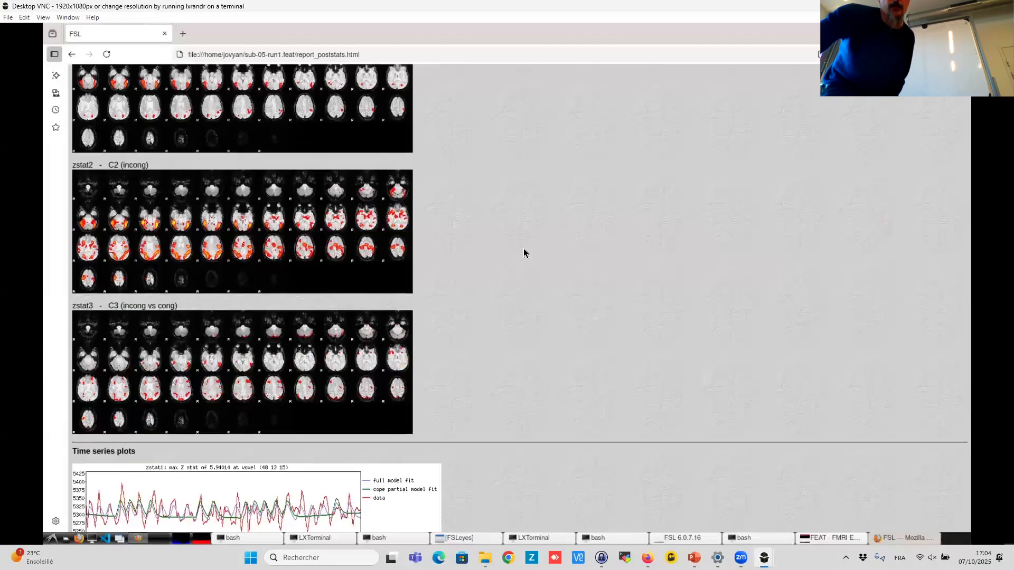
{"action": "scroll", "coordinate": [526, 253], "scroll_direction": "up", "scroll_amount": 3}
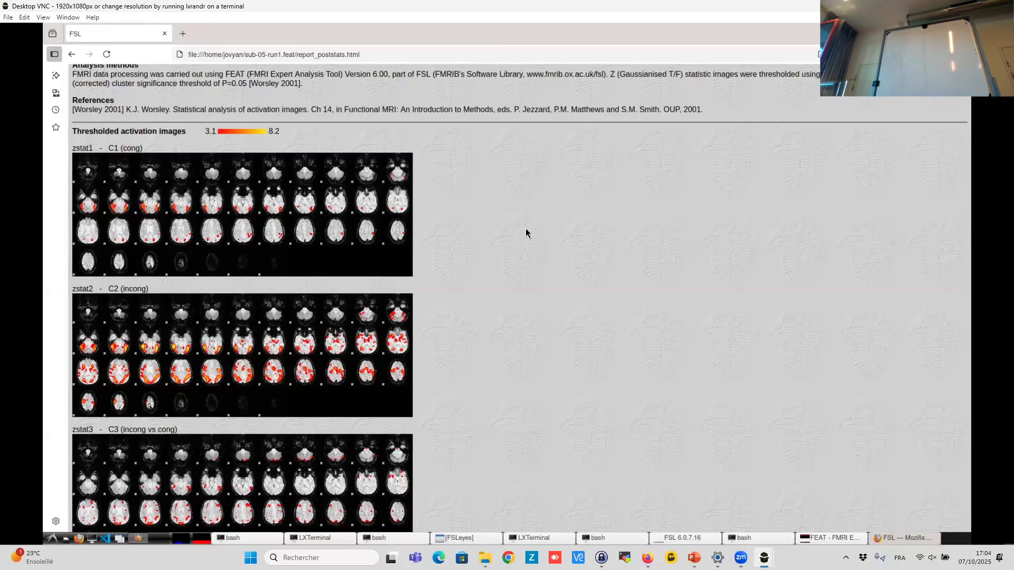
{"action": "scroll", "coordinate": [594, 202], "scroll_direction": "down", "scroll_amount": 2}
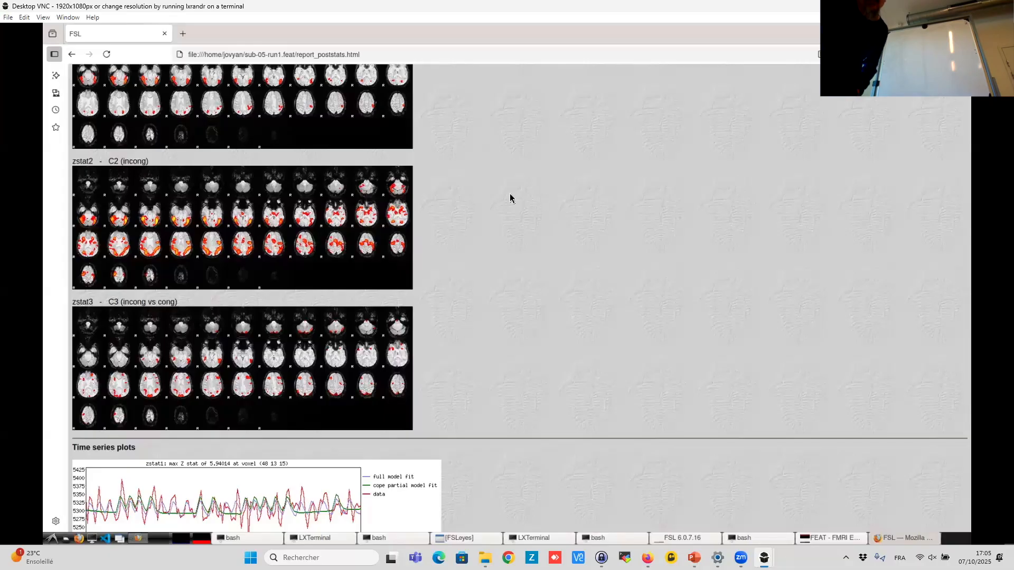
{"action": "scroll", "coordinate": [502, 335], "scroll_direction": "down", "scroll_amount": 5}
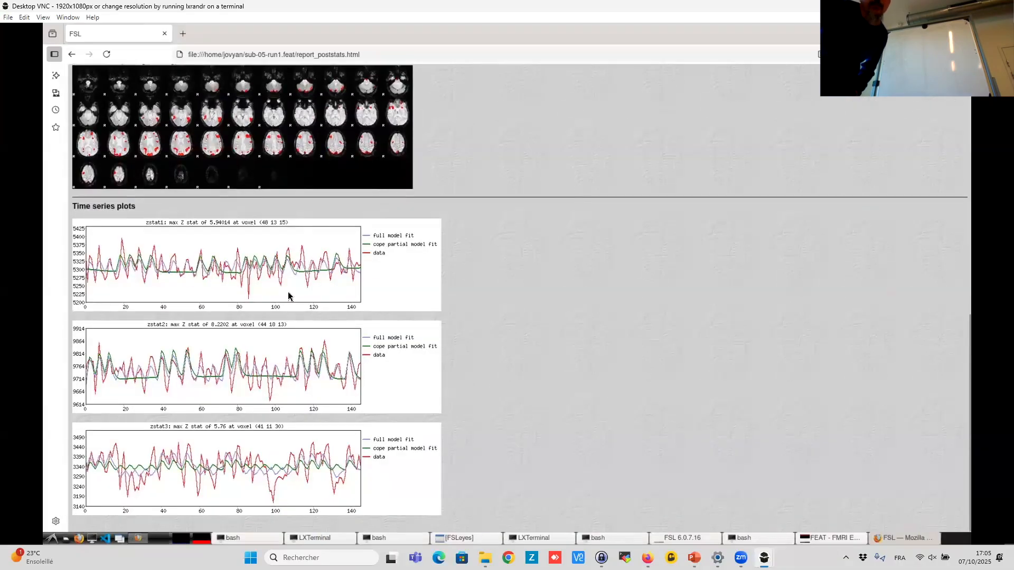
{"action": "scroll", "coordinate": [495, 344], "scroll_direction": "up", "scroll_amount": 1}
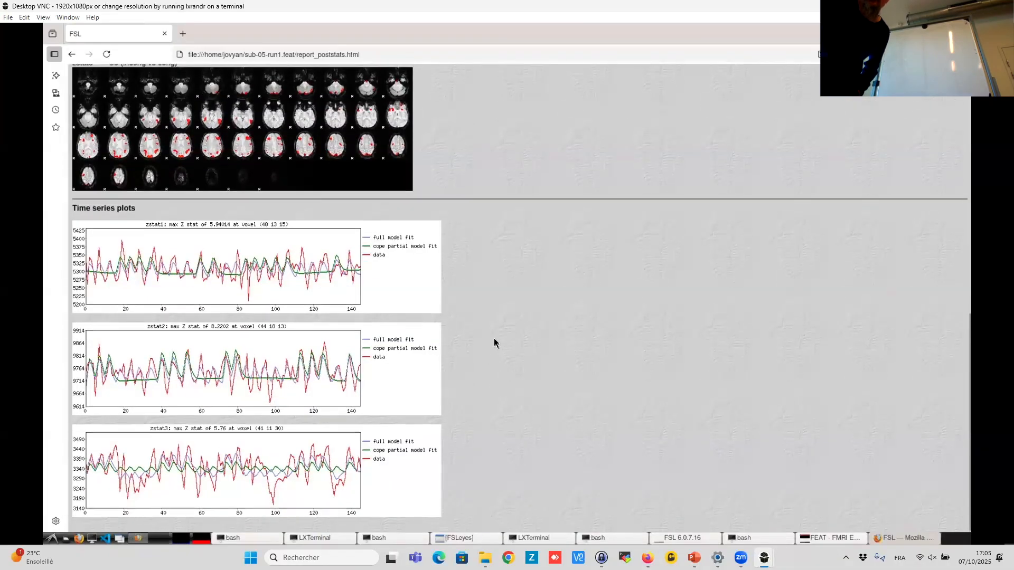
{"action": "scroll", "coordinate": [494, 343], "scroll_direction": "up", "scroll_amount": 2}
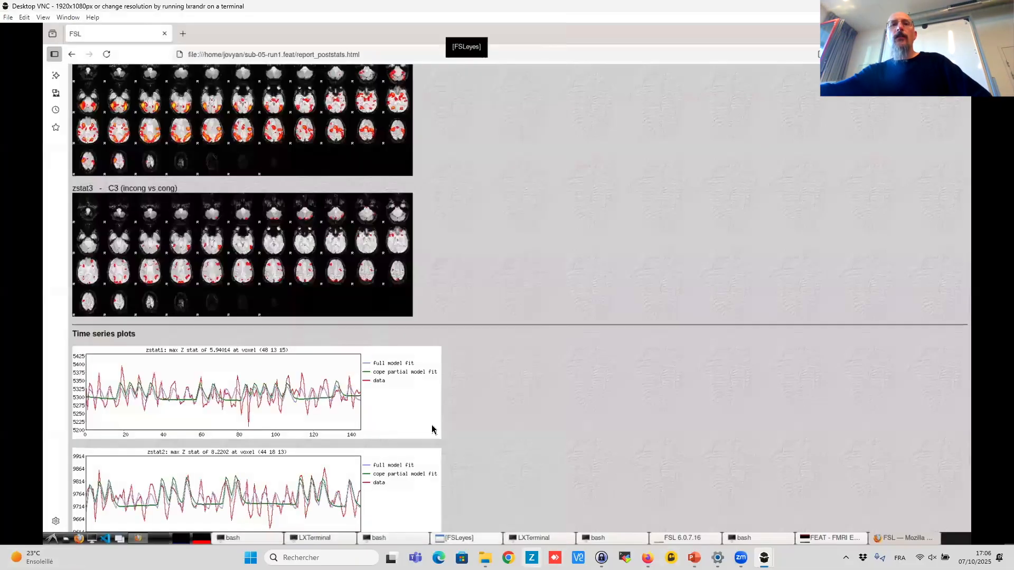
- Switch to FSLeyes and add thresh_zstat1.nii.gz from the sub-05-run1.feat folder as an overlay
{"action": "left_click", "coordinate": [454, 539]}
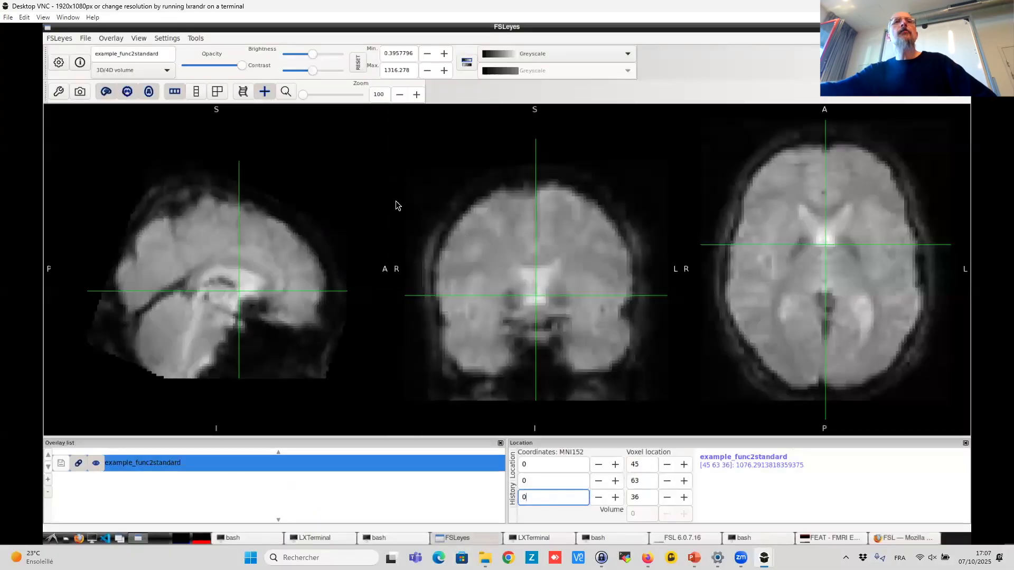
{"action": "left_click", "coordinate": [83, 40]}
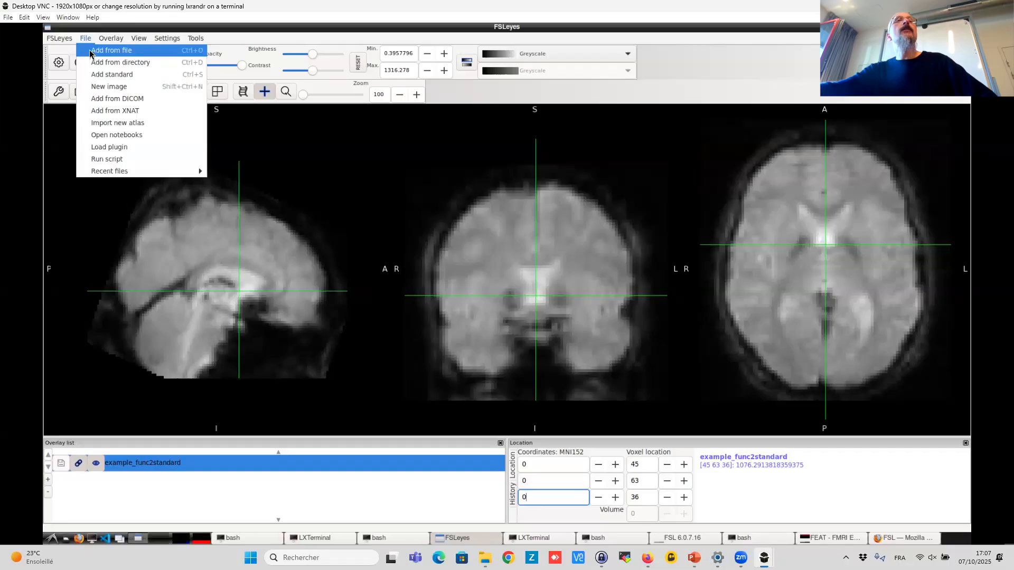
{"action": "left_click", "coordinate": [91, 53]}
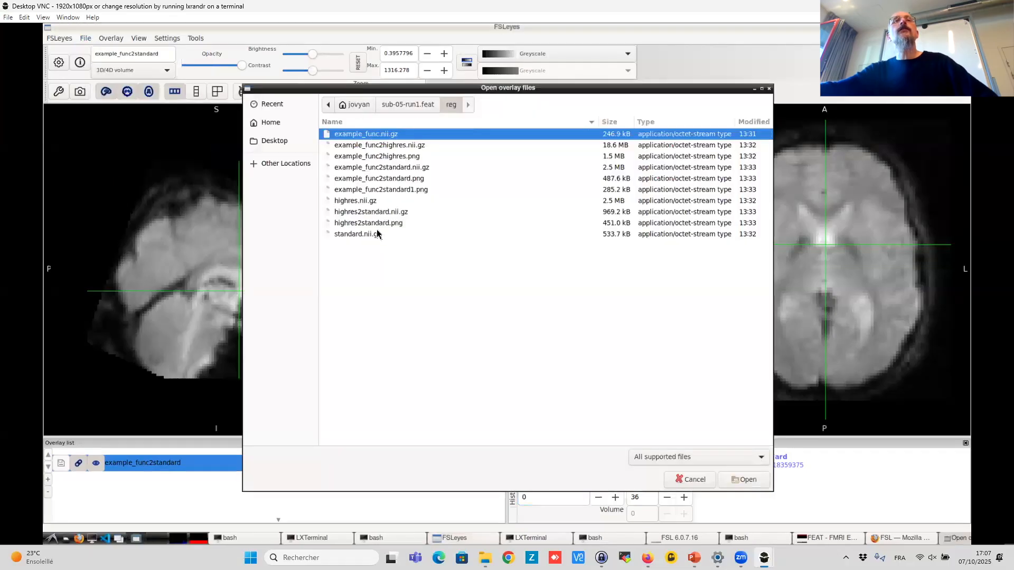
{"action": "left_click", "coordinate": [408, 107]}
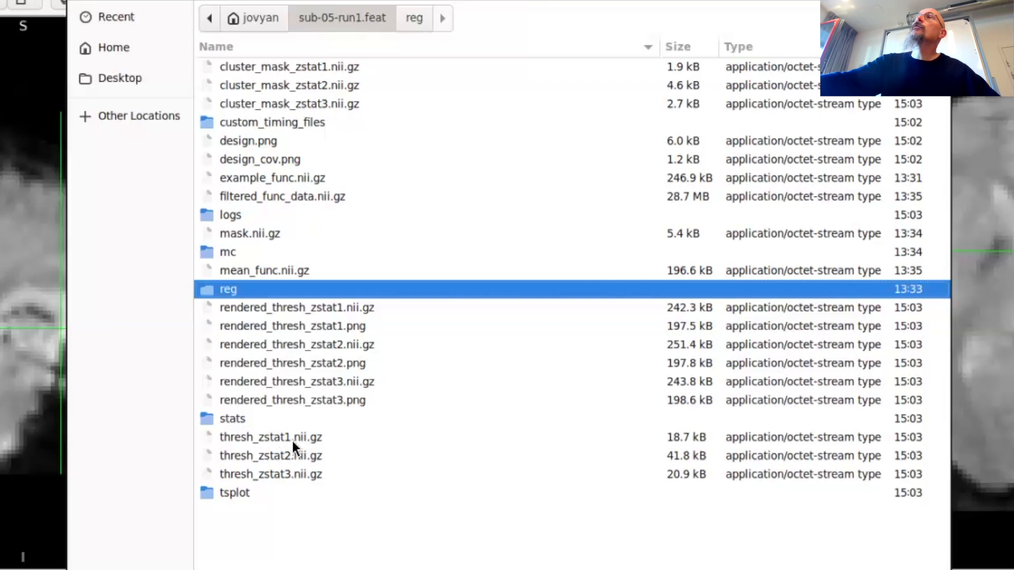
{"action": "left_click", "coordinate": [276, 441]}
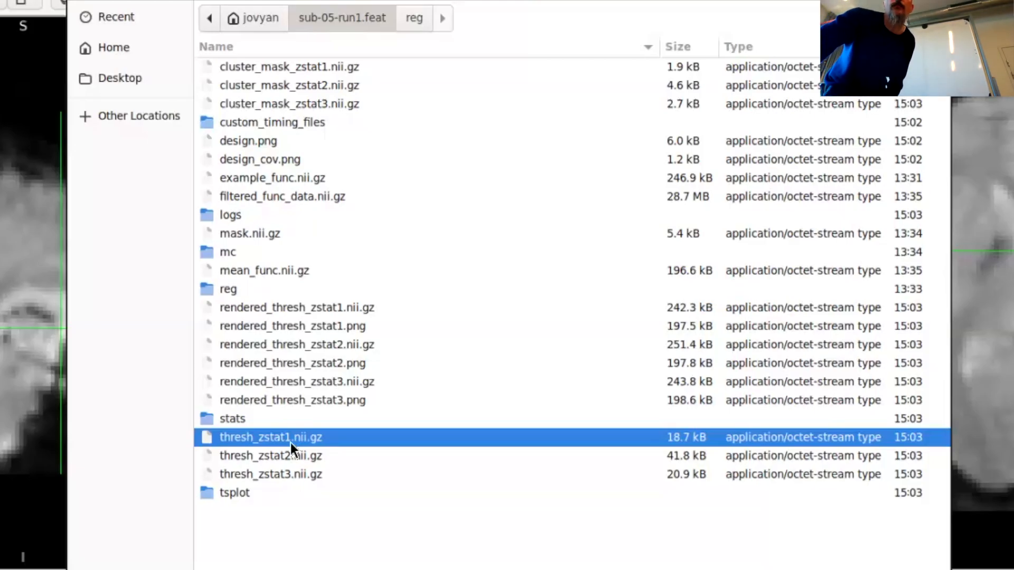
{"action": "double_click", "coordinate": [290, 443]}
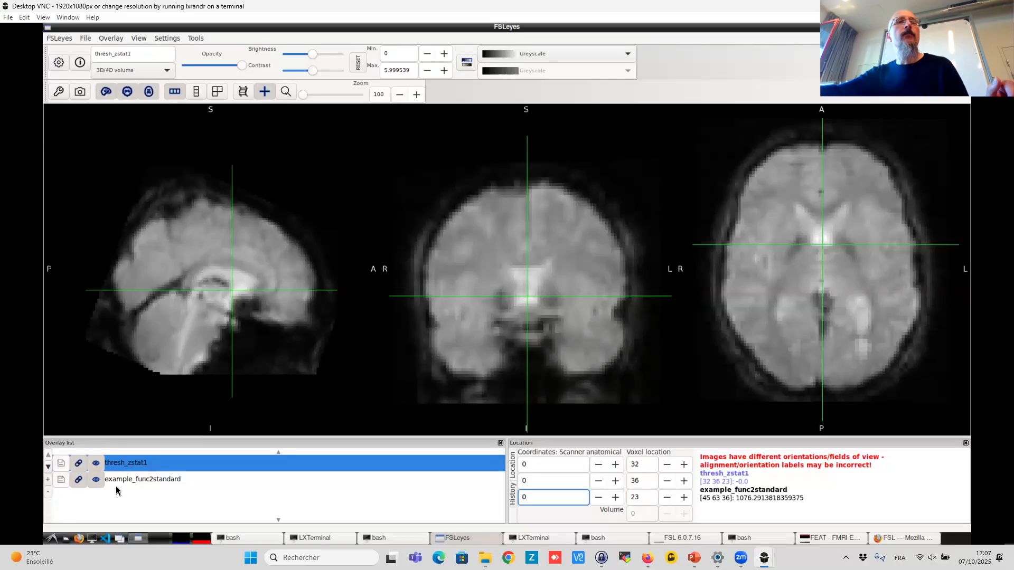
- Remove the example_func2standard overlay and add filtered_func_data.nii.gz from the FEAT folder as a new overlay
{"action": "left_click", "coordinate": [131, 479]}
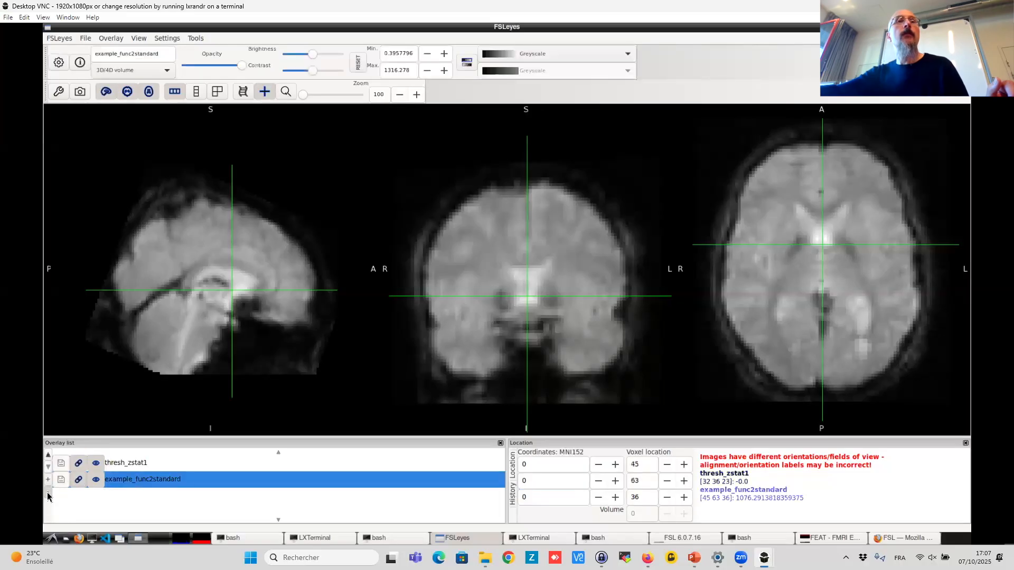
{"action": "left_click", "coordinate": [48, 494]}
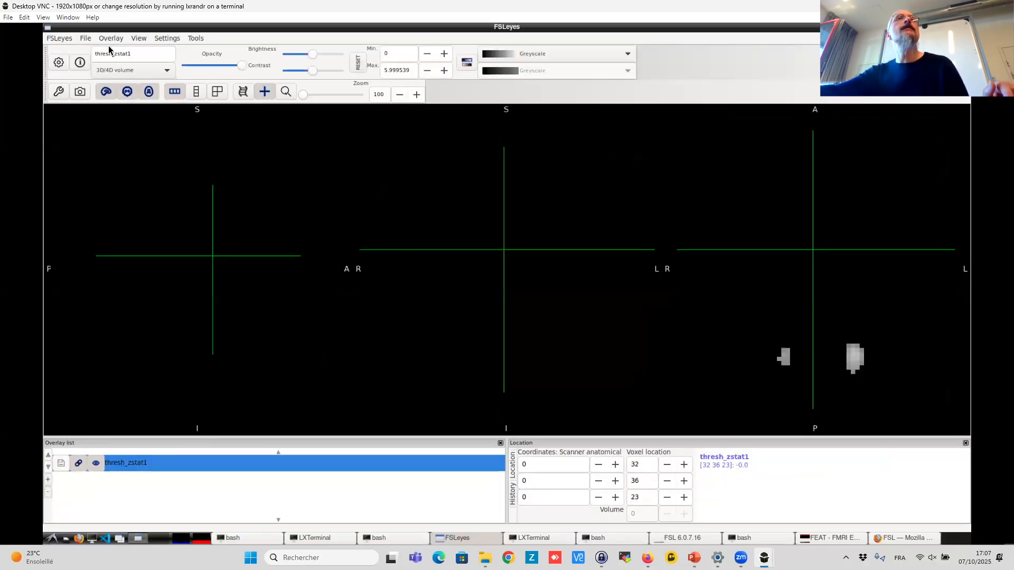
{"action": "left_click", "coordinate": [59, 38]}
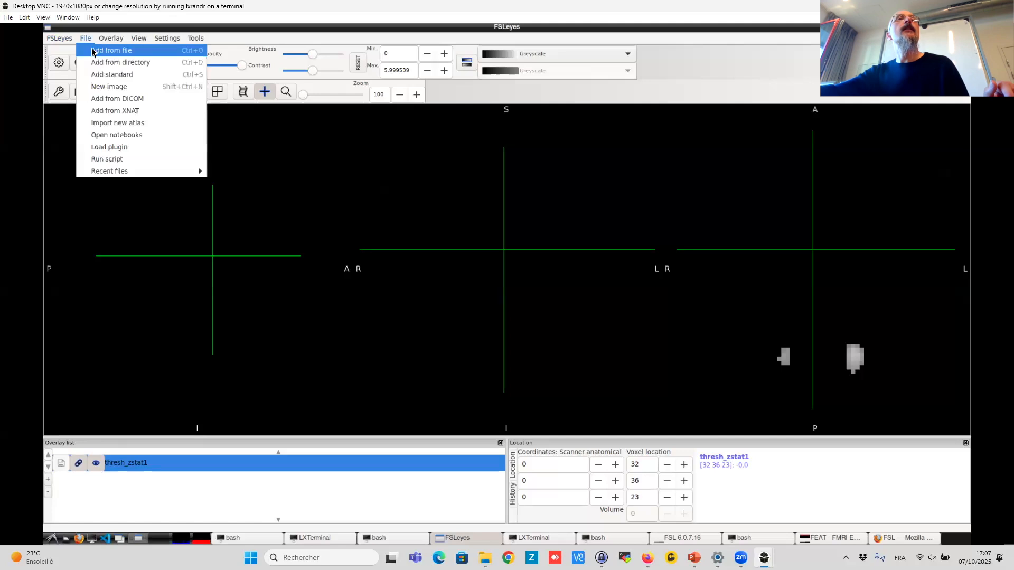
{"action": "left_click", "coordinate": [93, 51]}
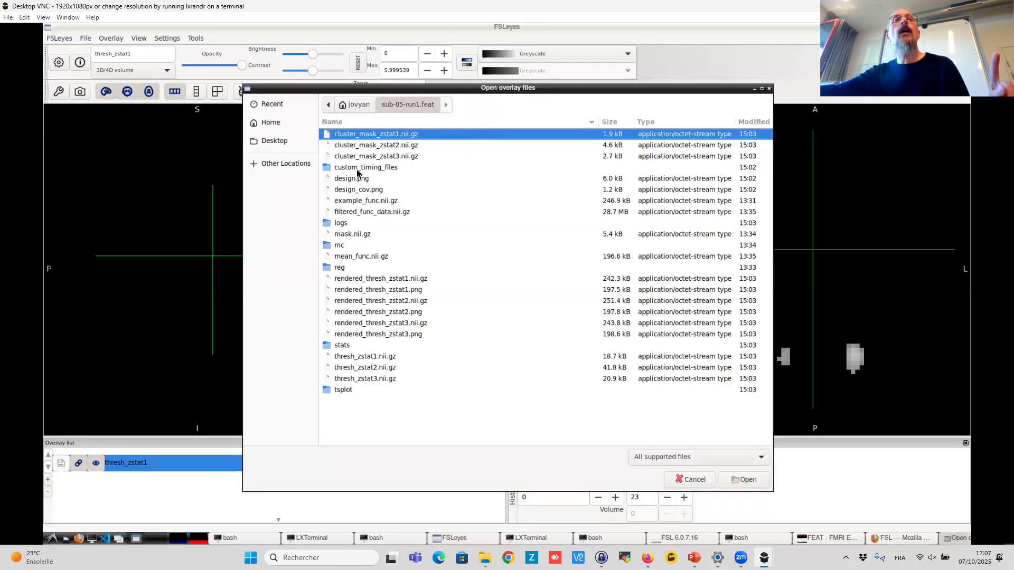
{"action": "left_click", "coordinate": [374, 214]}
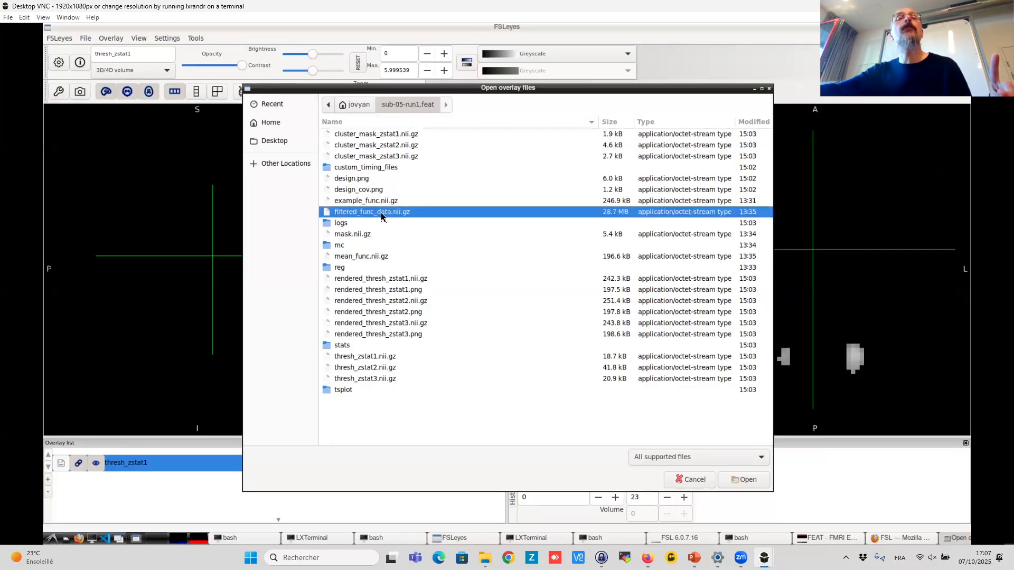
{"action": "double_click", "coordinate": [381, 216]}
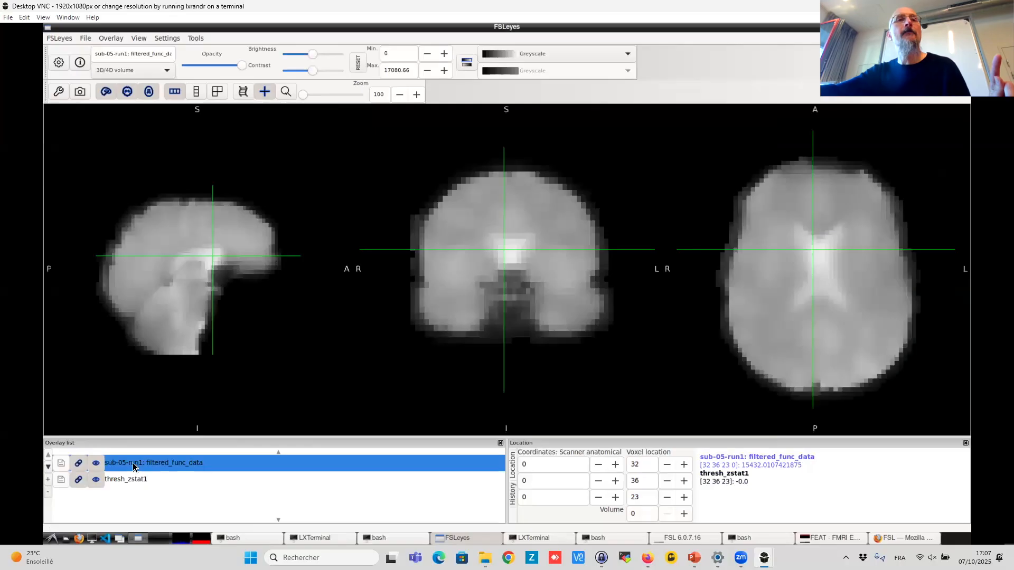
- Move thresh_zstat1 above filtered_func_data in the overlay order and display it with the Red-Yellow colour map
{"action": "left_click", "coordinate": [48, 468]}
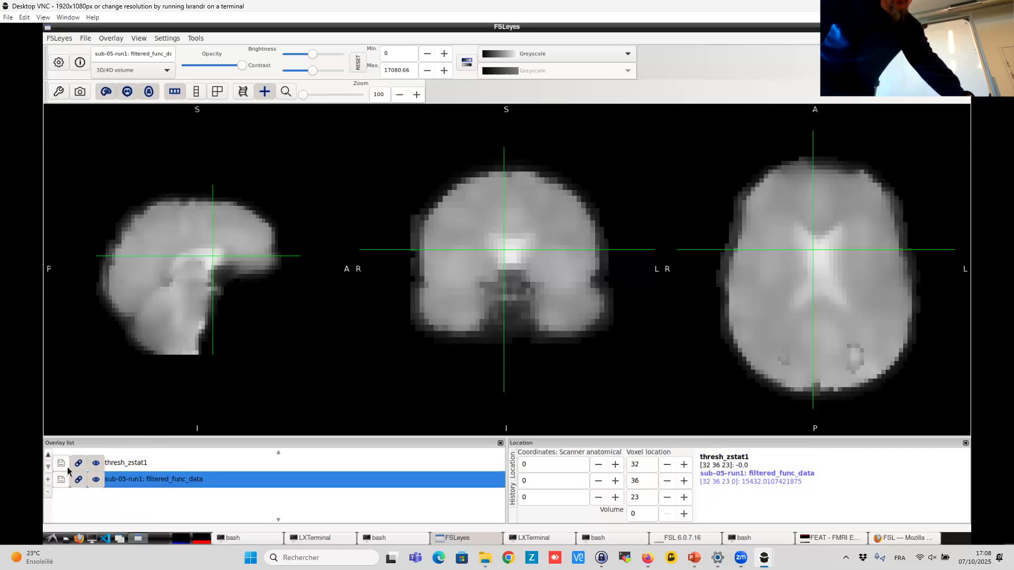
{"action": "left_click", "coordinate": [155, 463]}
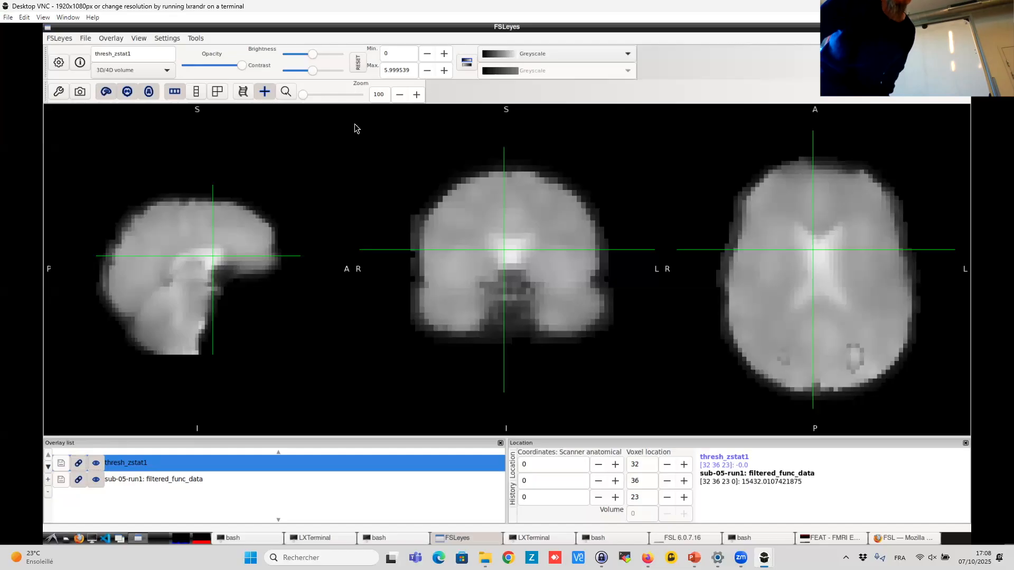
{"action": "left_click", "coordinate": [506, 69]}
{"action": "left_click", "coordinate": [506, 71]}
- Place the cursor on an occipital activation cluster in the axial view
{"action": "left_click", "coordinate": [854, 362]}
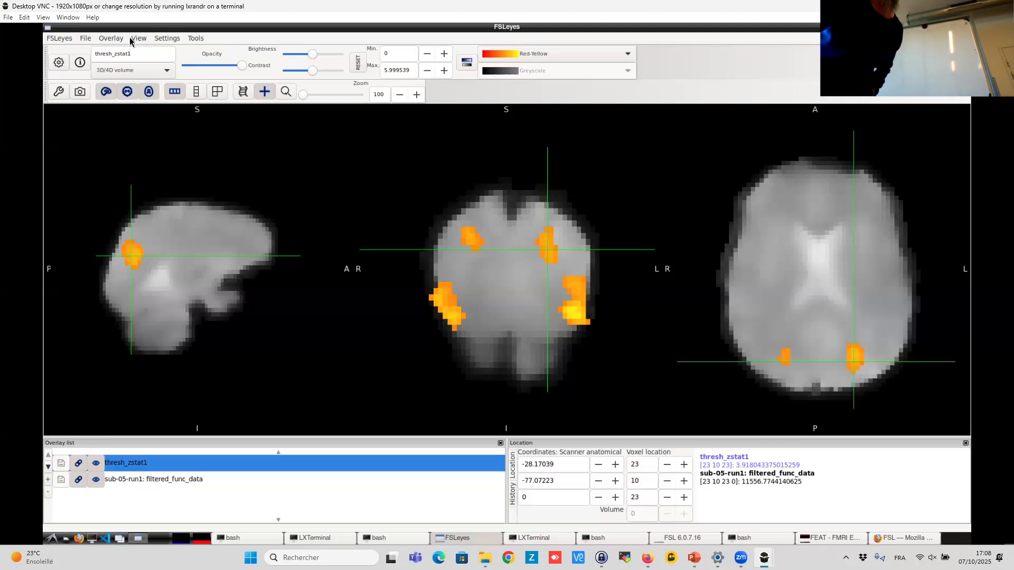
{"action": "left_click", "coordinate": [86, 38]}
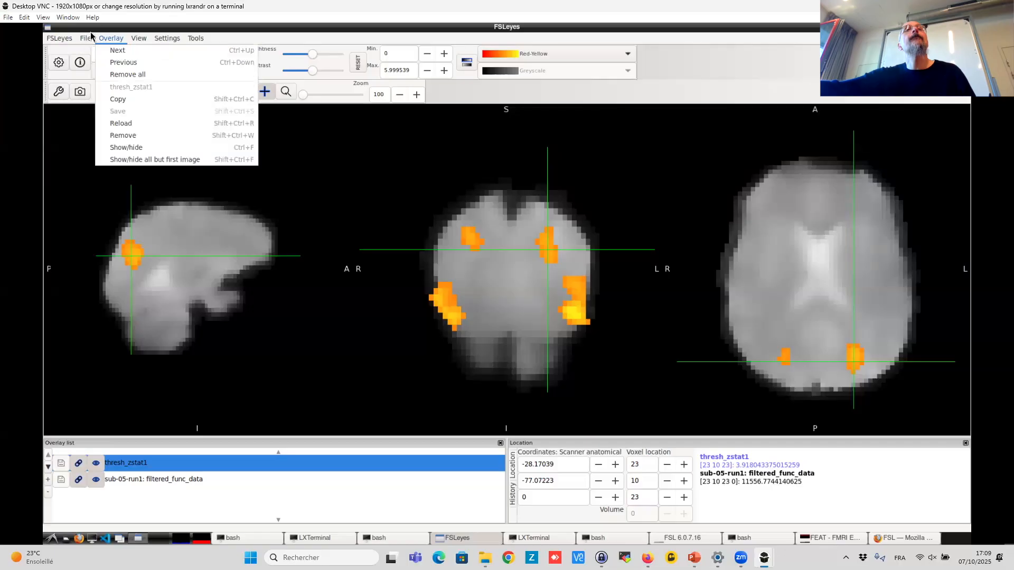
{"action": "mouse_move", "coordinate": [87, 37]}
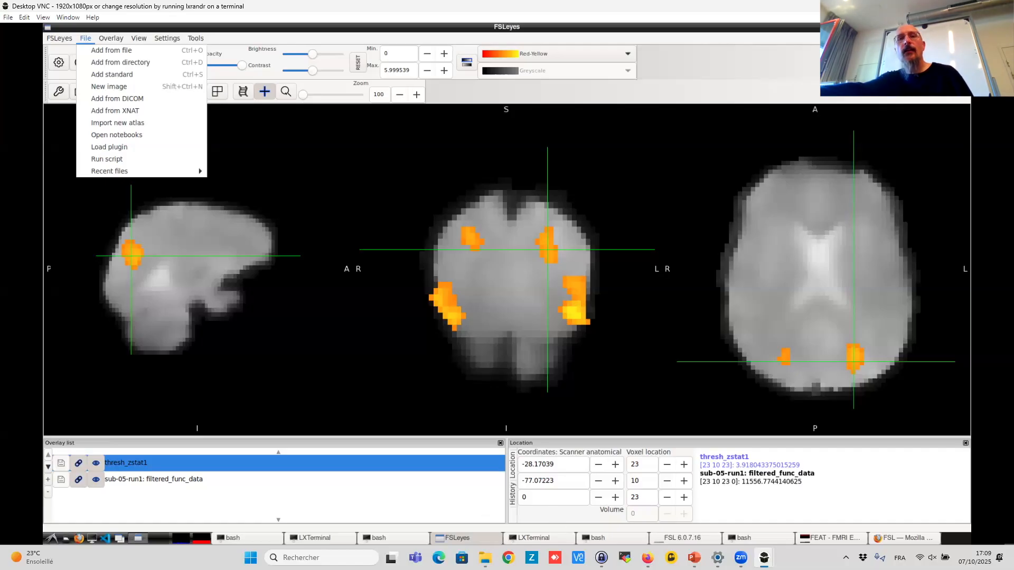
- In a new Firefox tab, search Google for "report statistic fit fsl design"
{"action": "mouse_move", "coordinate": [648, 558]}
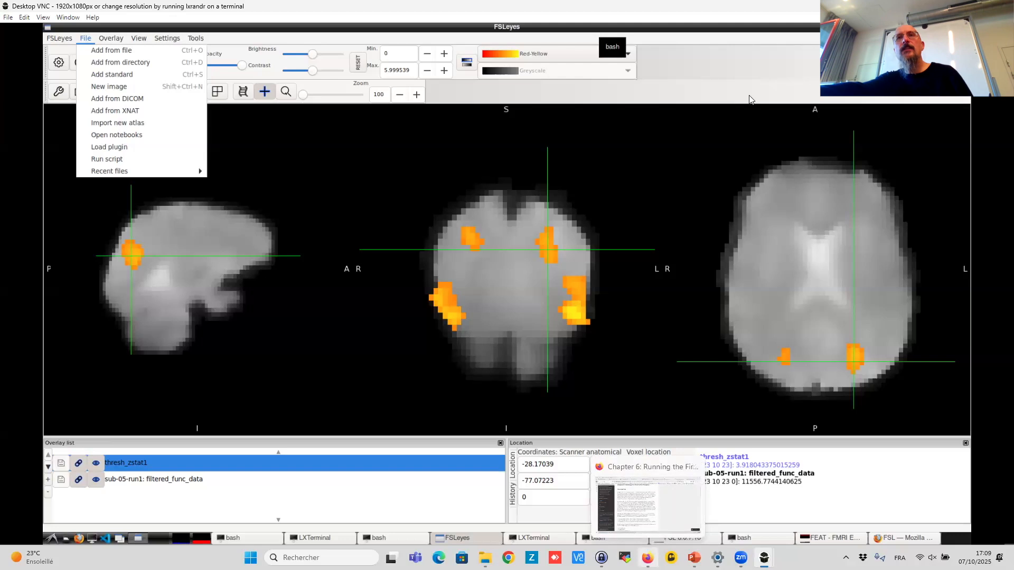
{"action": "left_click", "coordinate": [648, 558]}
{"action": "key", "text": "ctrl+t"}
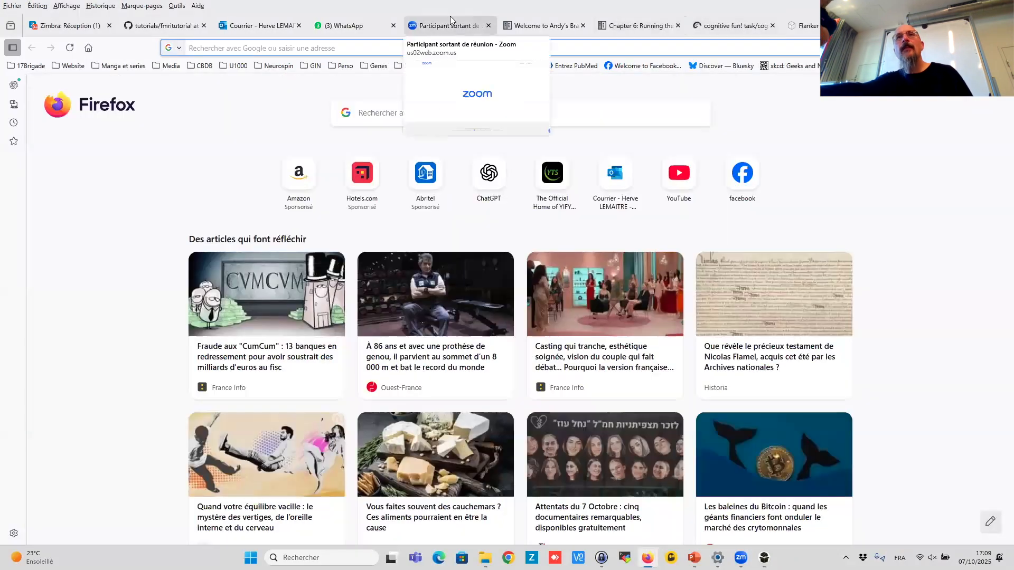
{"action": "type", "text": "rep"}
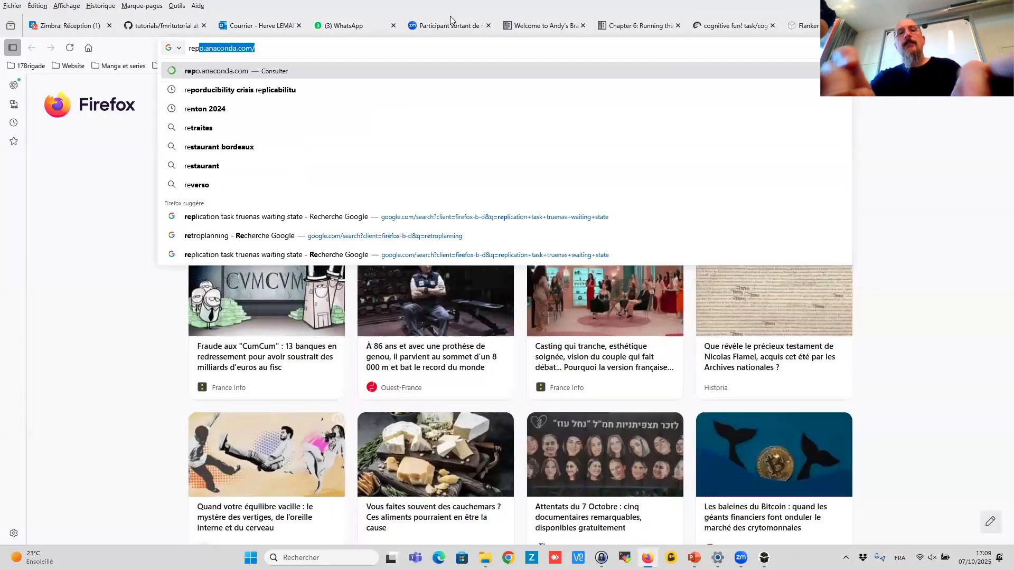
{"action": "type", "text": "ort statistic fsl"}
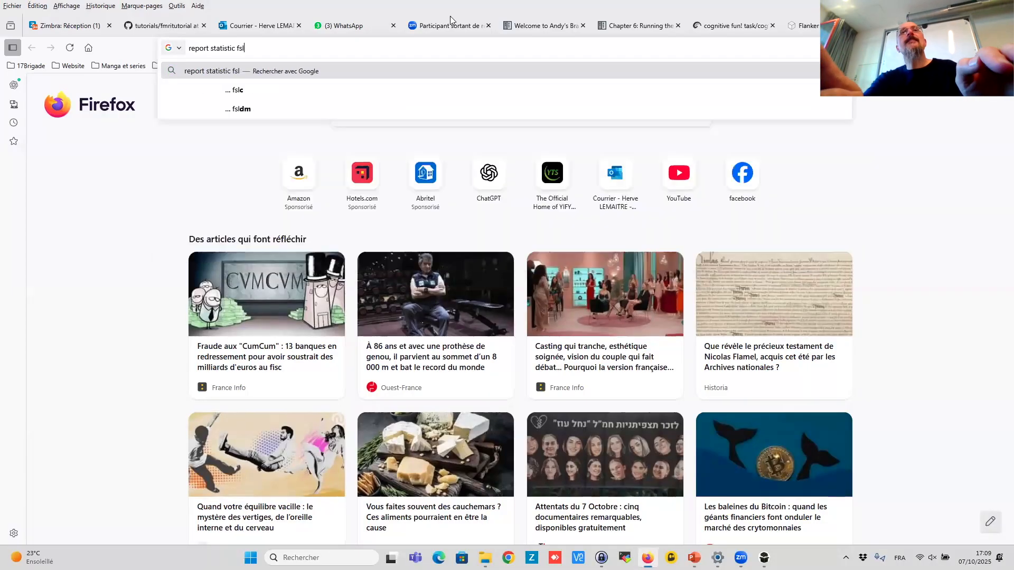
{"action": "key", "text": "Return"}
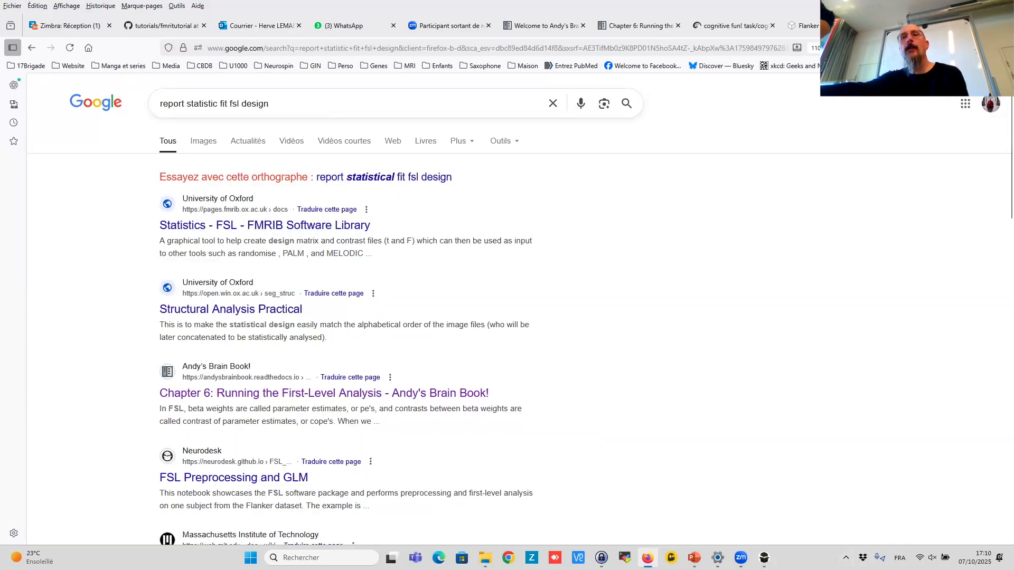
{"action": "mouse_move", "coordinate": [763, 557]}
{"action": "left_click", "coordinate": [809, 502]}
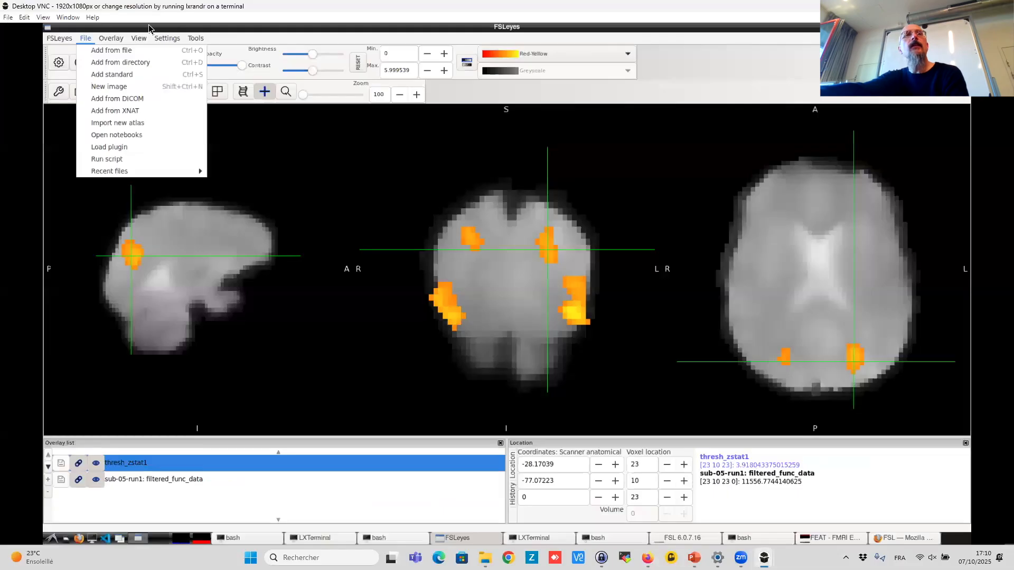
{"action": "key", "text": "Right"}
{"action": "key", "text": "Right"}
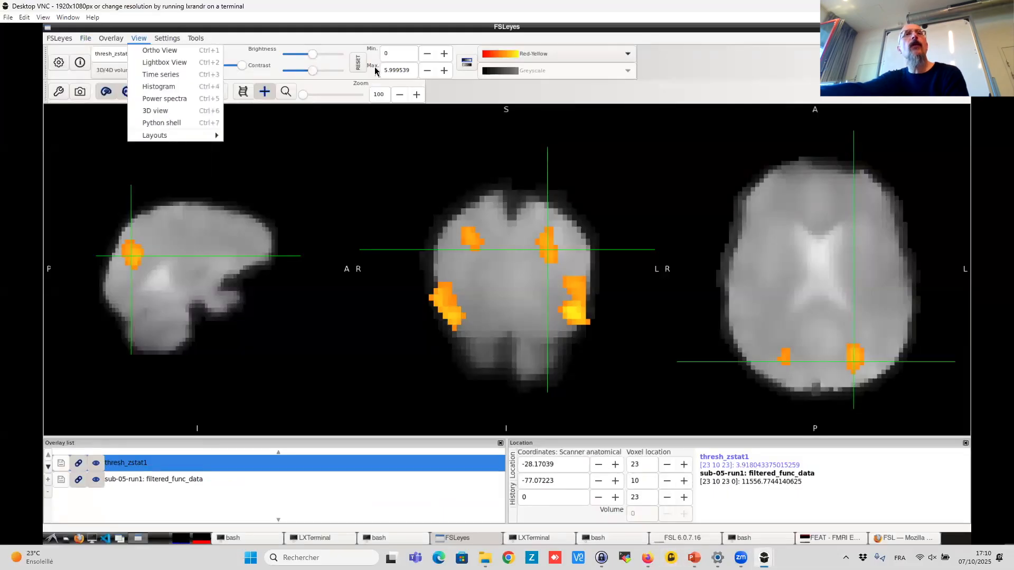
{"action": "left_click", "coordinate": [140, 41]}
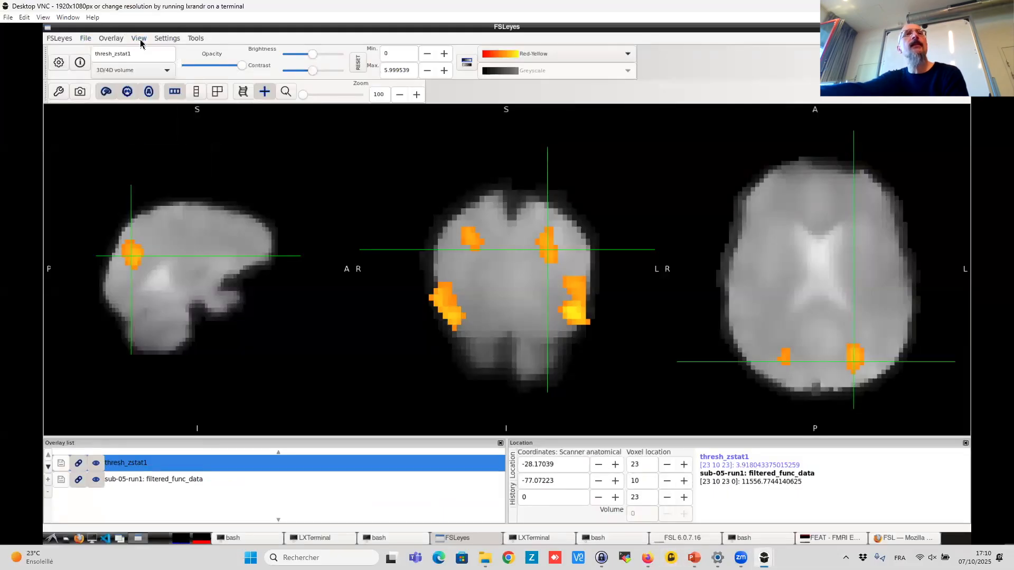
- Add zstat1.nii.gz from the FEAT stats folder as an overlay and display it with the Render3 colour map
{"action": "left_click", "coordinate": [85, 38]}
{"action": "left_click", "coordinate": [114, 49]}
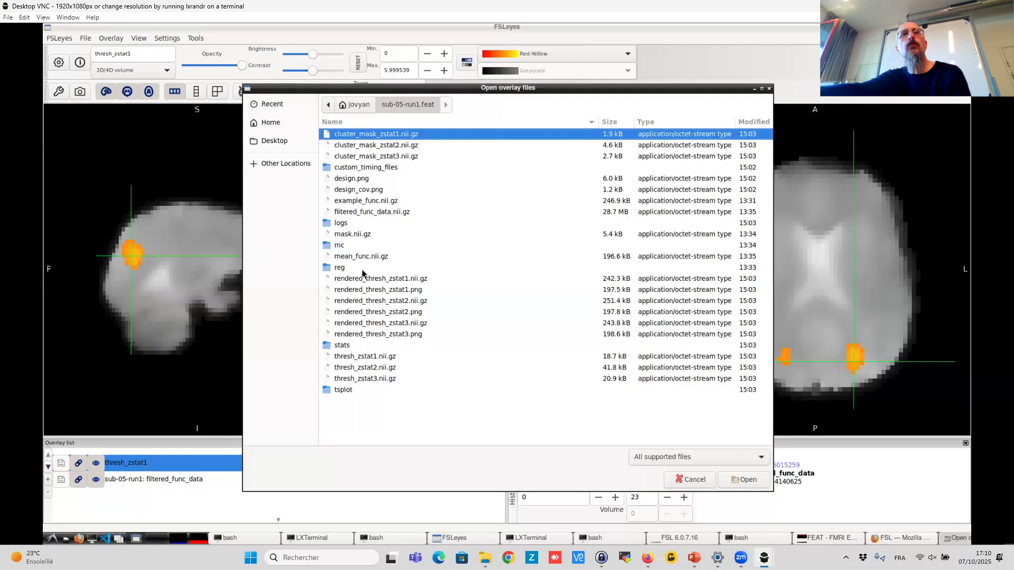
{"action": "double_click", "coordinate": [343, 346]}
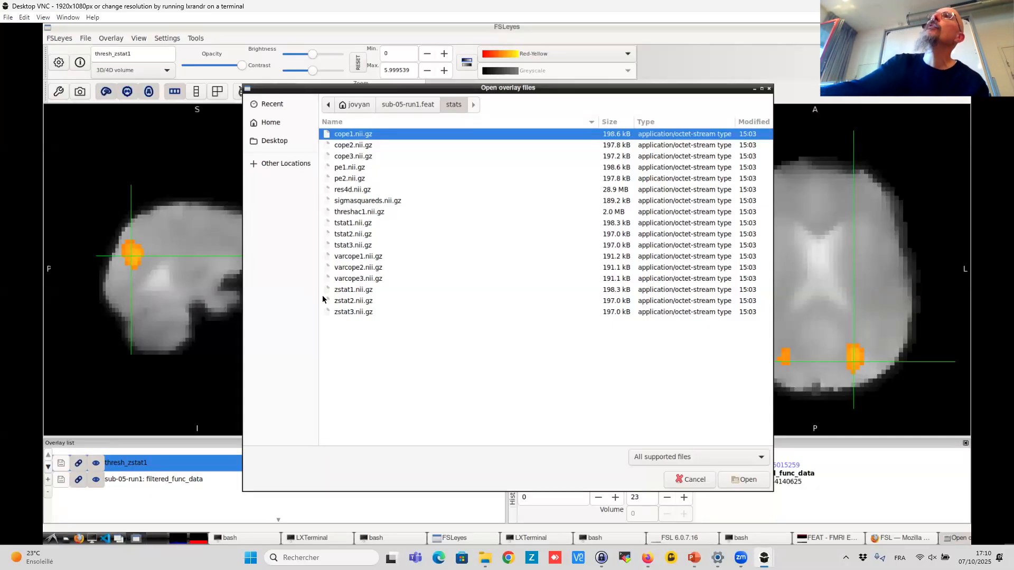
{"action": "double_click", "coordinate": [353, 289]}
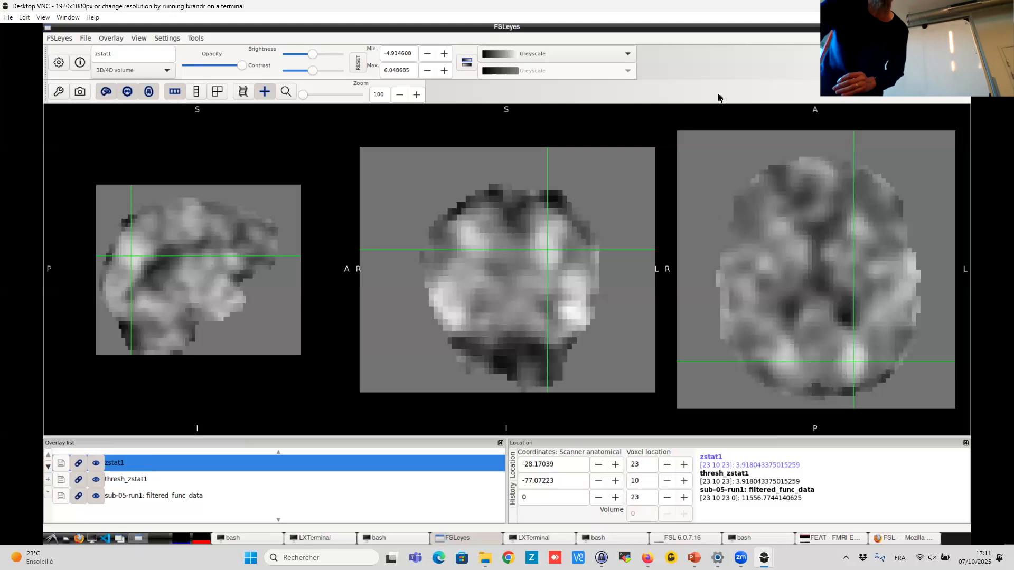
{"action": "left_click", "coordinate": [529, 54]}
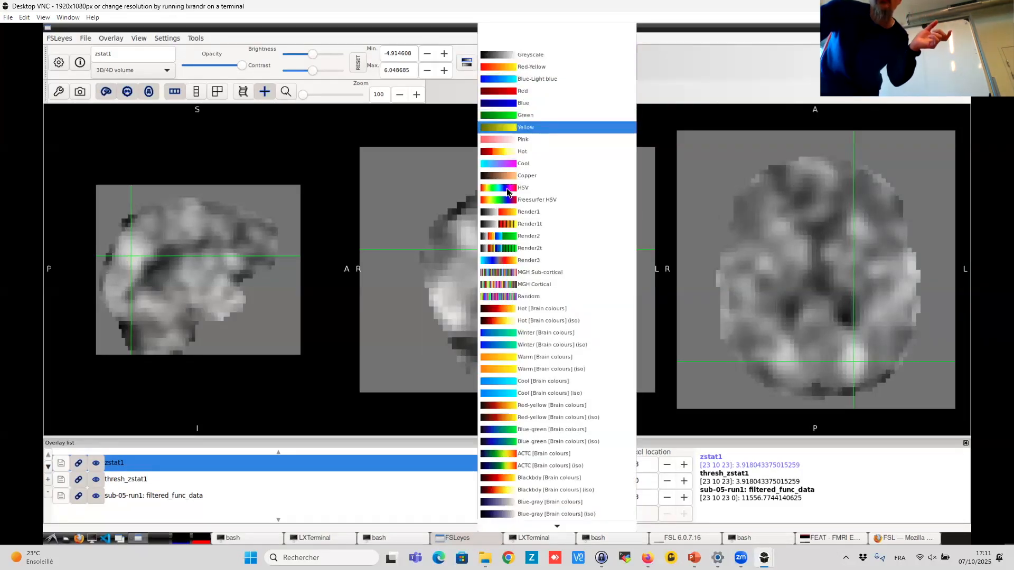
{"action": "left_click", "coordinate": [506, 261]}
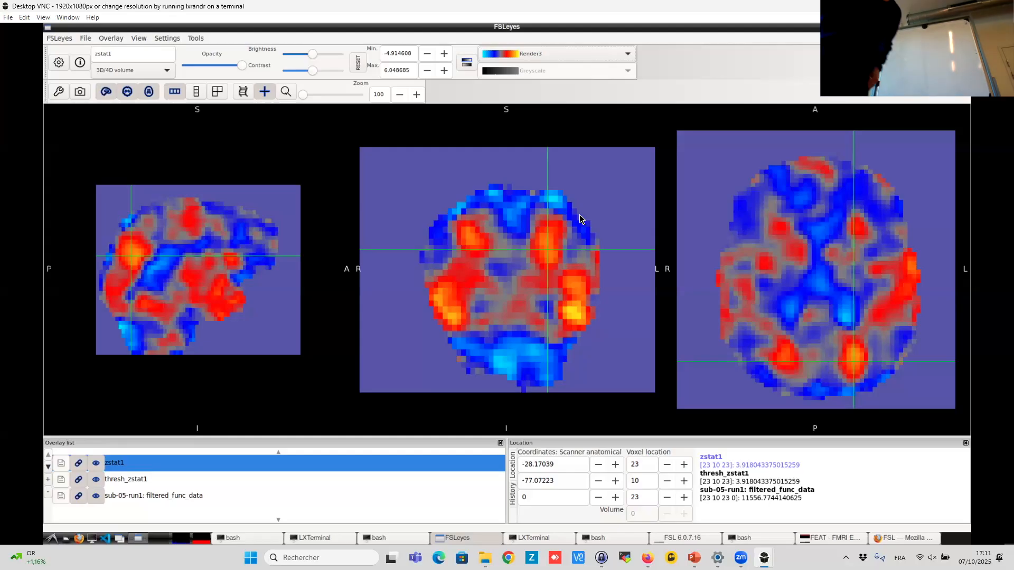
- Add zstat3.nii.gz from the same stats folder as an overlay and display it with the Render3 colour map
{"action": "left_click", "coordinate": [119, 40]}
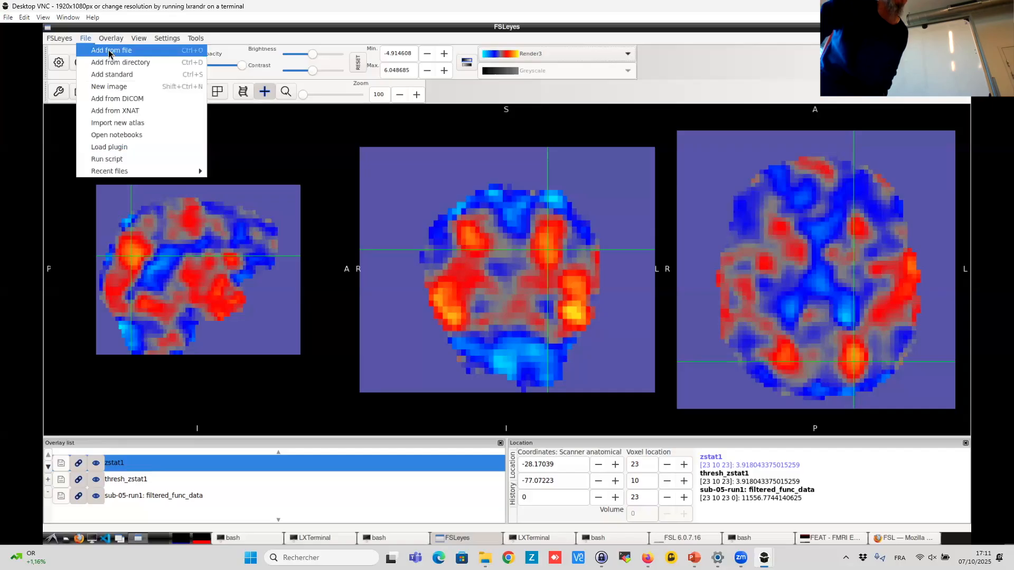
{"action": "left_click", "coordinate": [109, 52]}
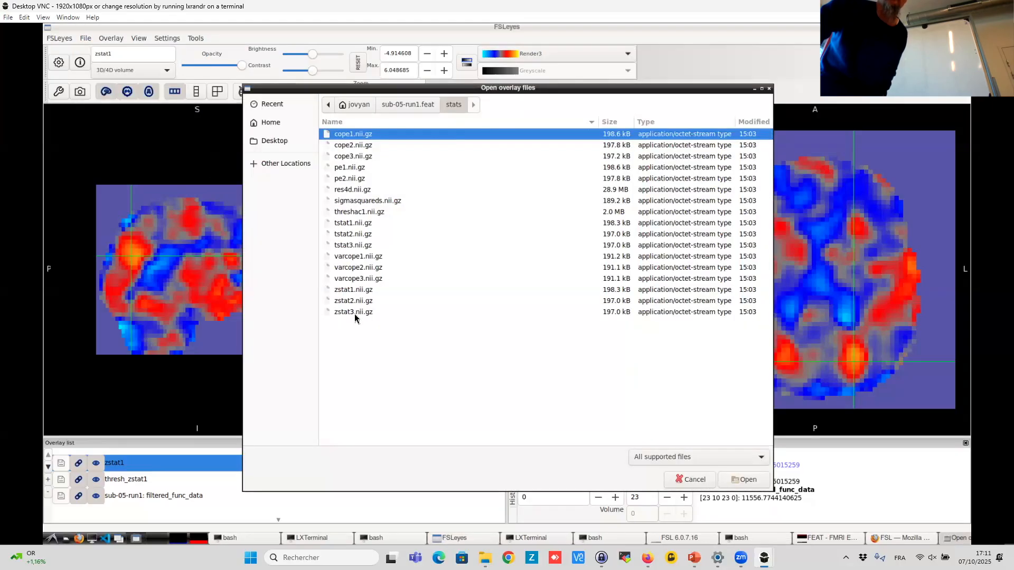
{"action": "double_click", "coordinate": [353, 312]}
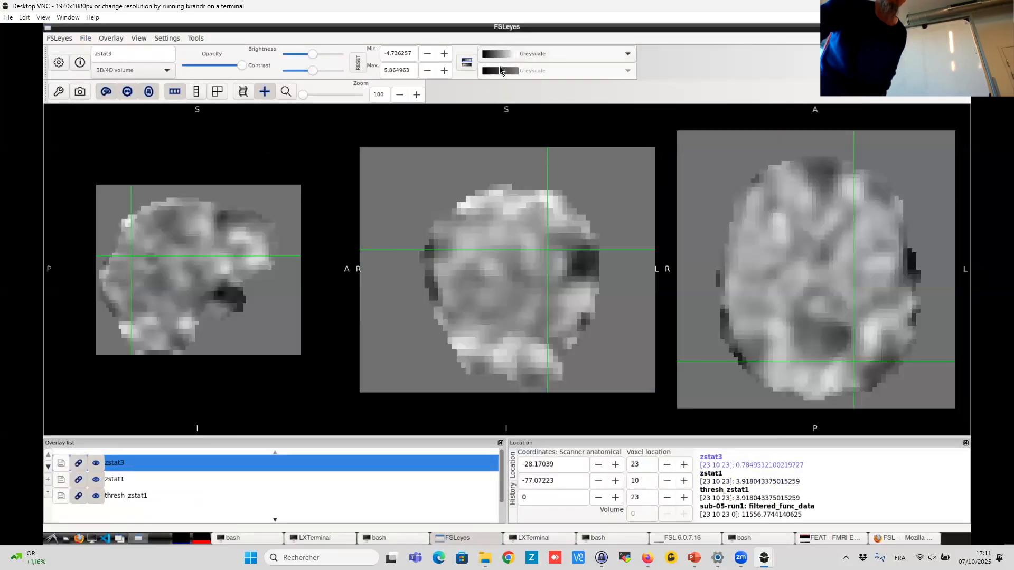
{"action": "left_click", "coordinate": [500, 65]}
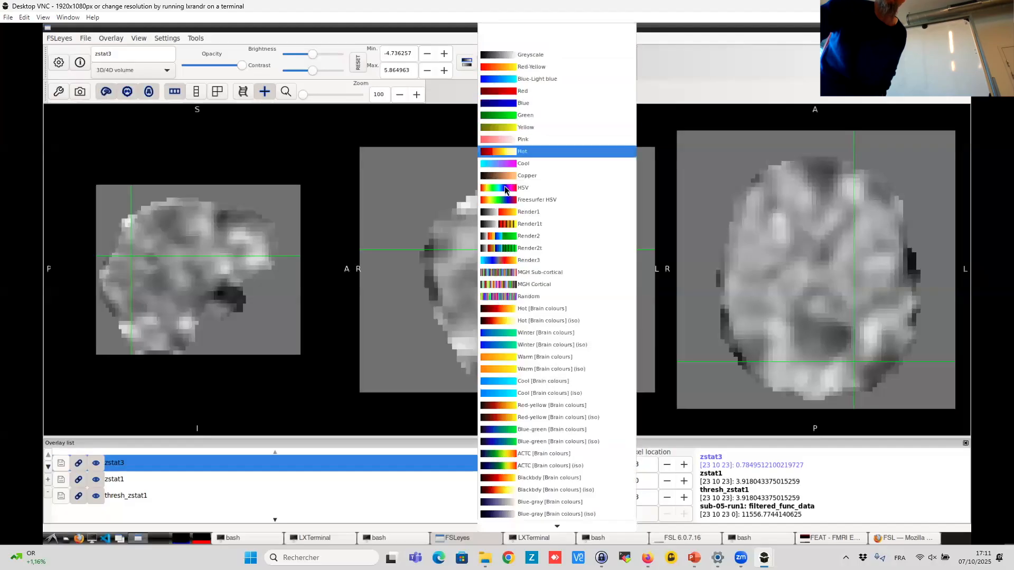
{"action": "left_click", "coordinate": [508, 260]}
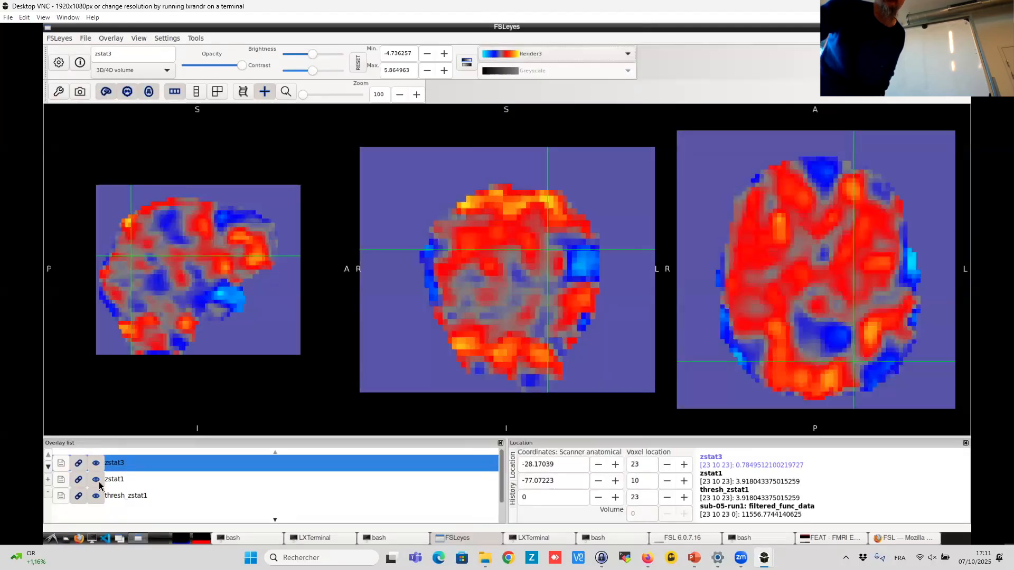
- Hide the zstat1 overlay and move the cursor toward the brain's centre in the axial view
{"action": "left_click", "coordinate": [97, 480]}
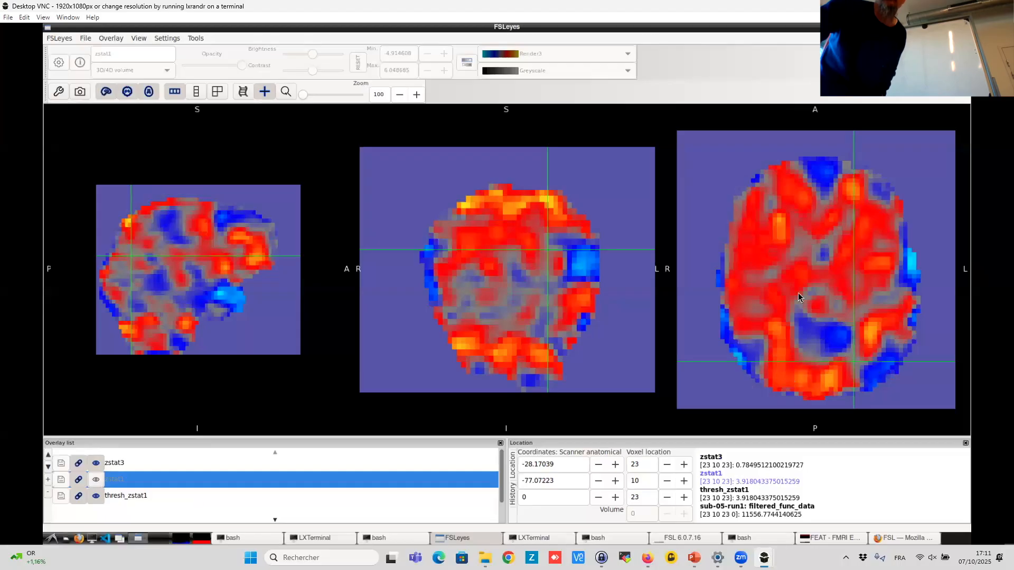
{"action": "left_click_drag", "start_coordinate": [808, 293], "coordinate": [804, 263]}
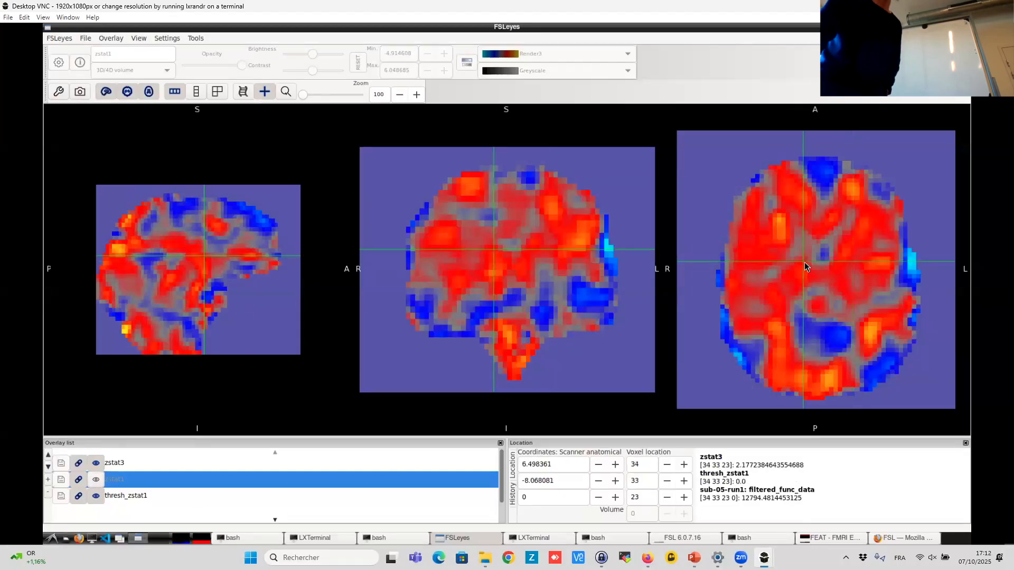